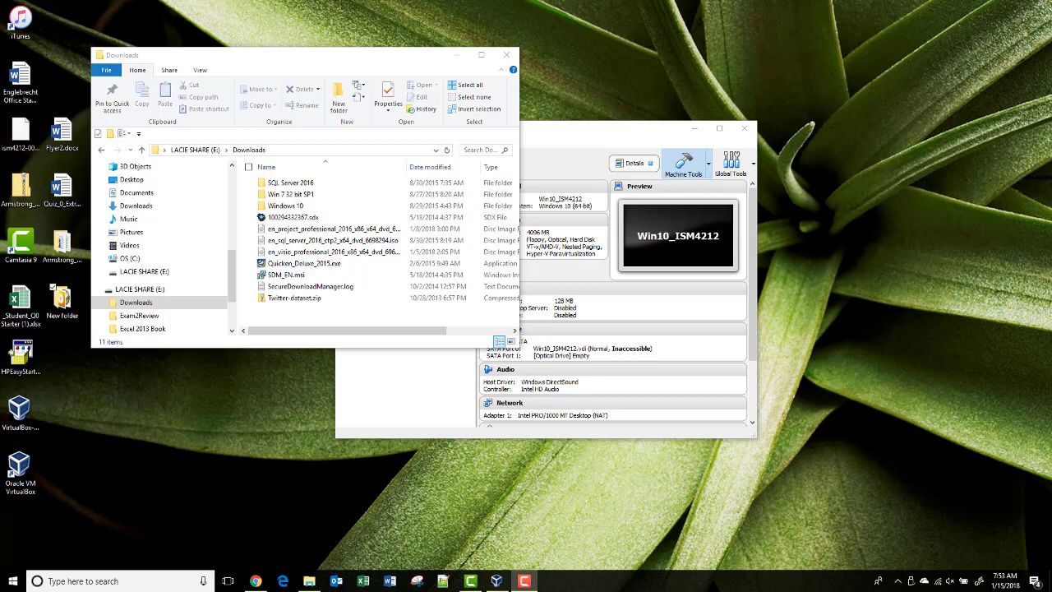
Start a new virtual machine named Win 10 for ISM, using Microsoft Windows and Windows 10 (64-bit)
double_click(406, 166)
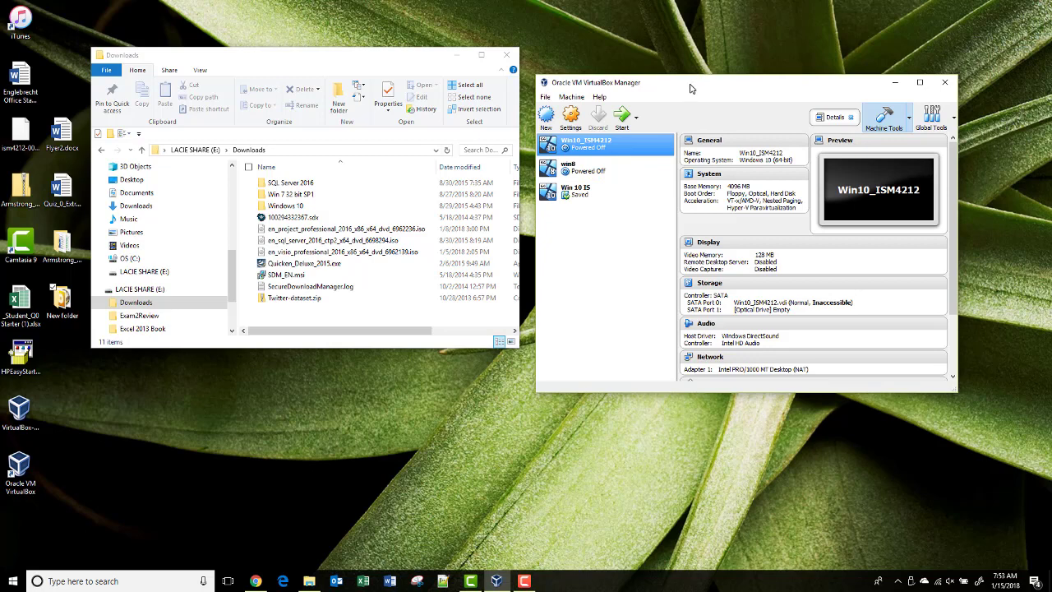
left_click(548, 117)
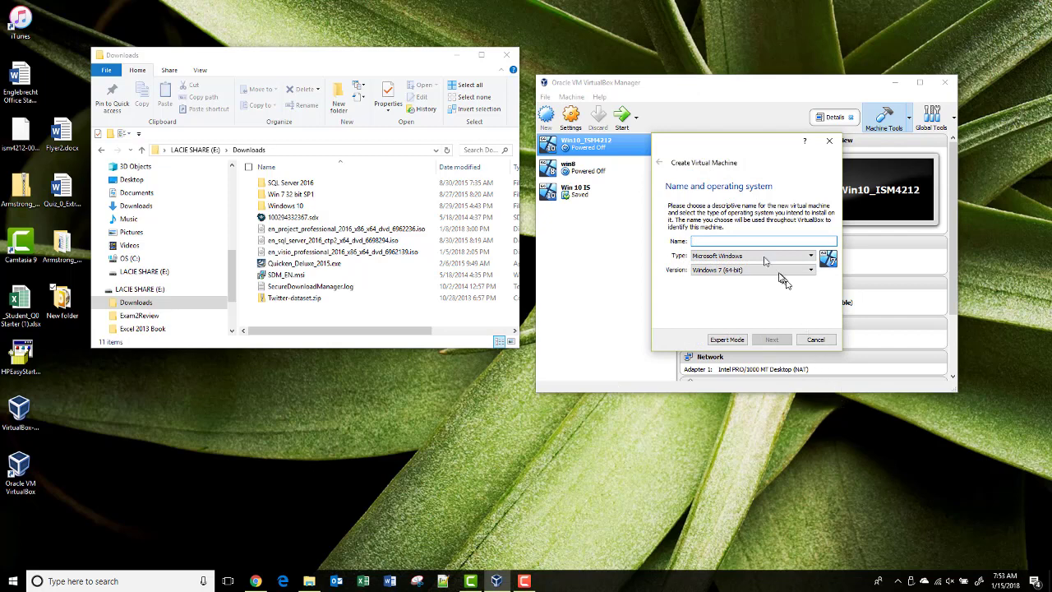
type("W")
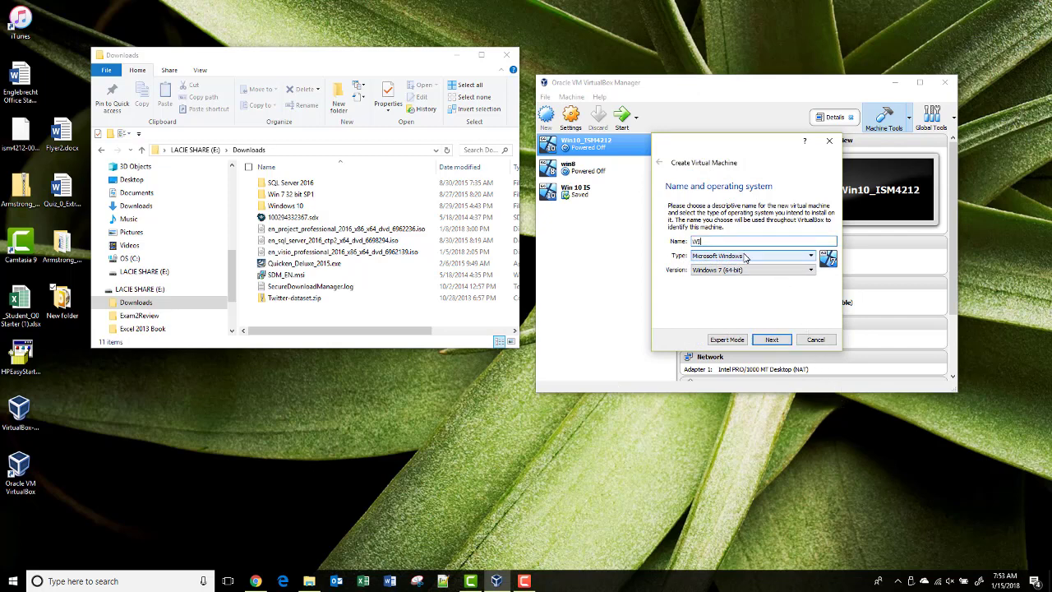
type("in 10 for ISM")
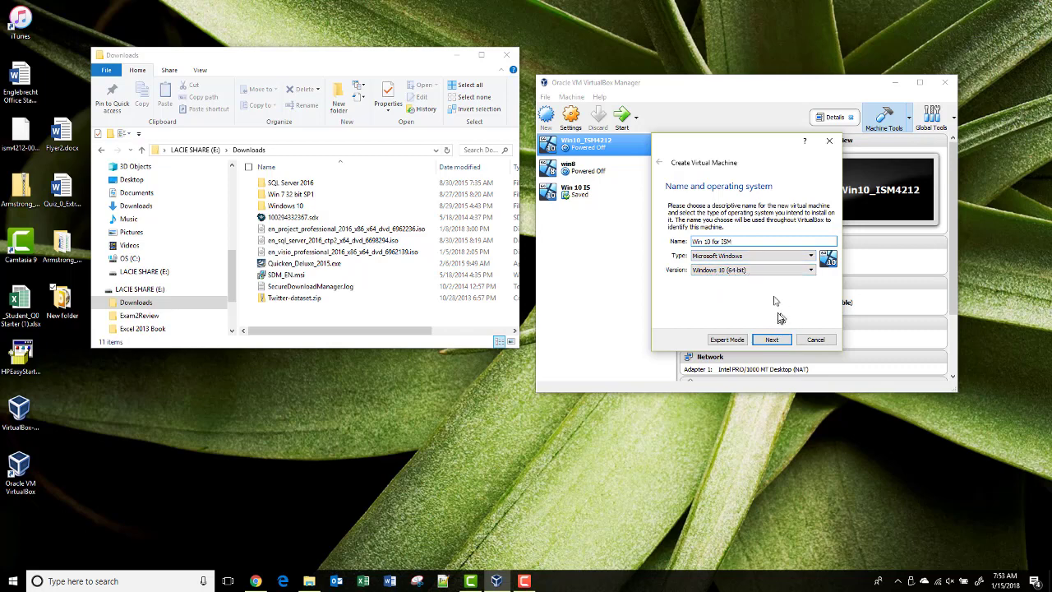
left_click(772, 341)
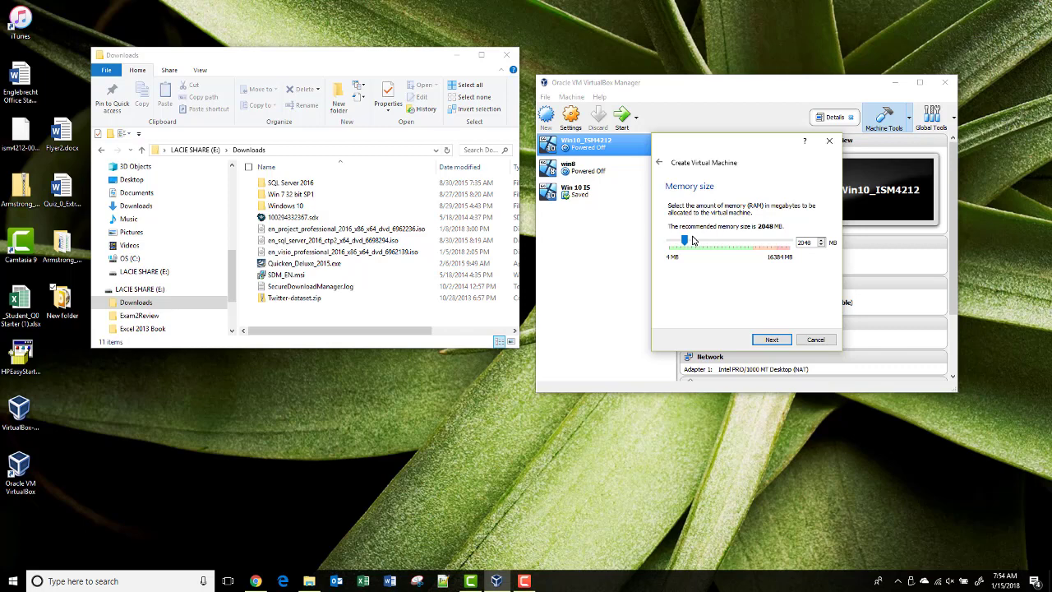
Set the new virtual machine's memory size to 4096 MB
left_click_drag(684, 240, 698, 244)
double_click(806, 242)
left_click(772, 340)
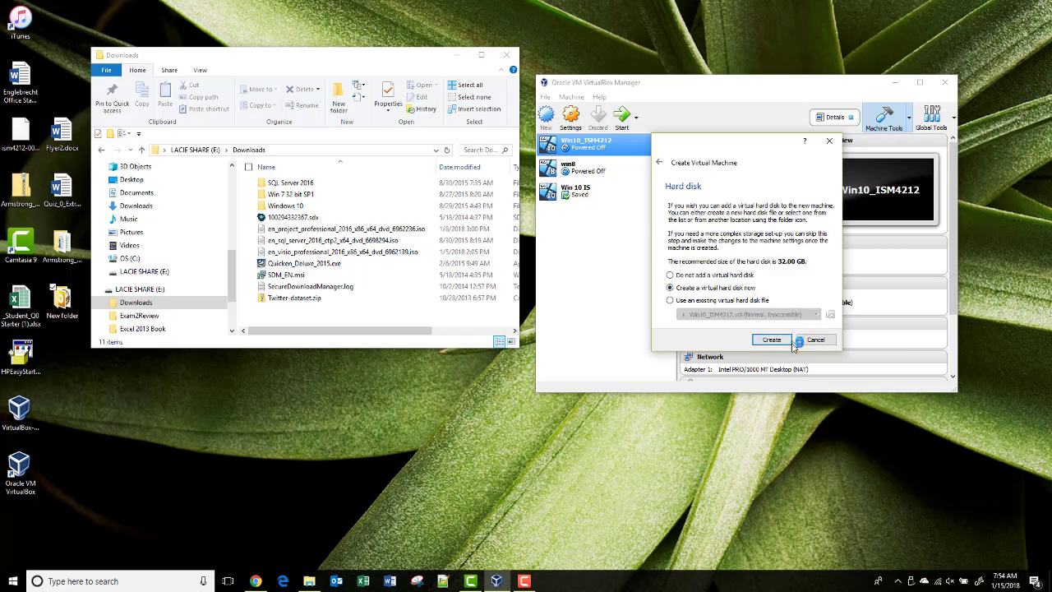
Choose to create a virtual hard disk now, using the VDI file type and fixed size storage
left_click(785, 341)
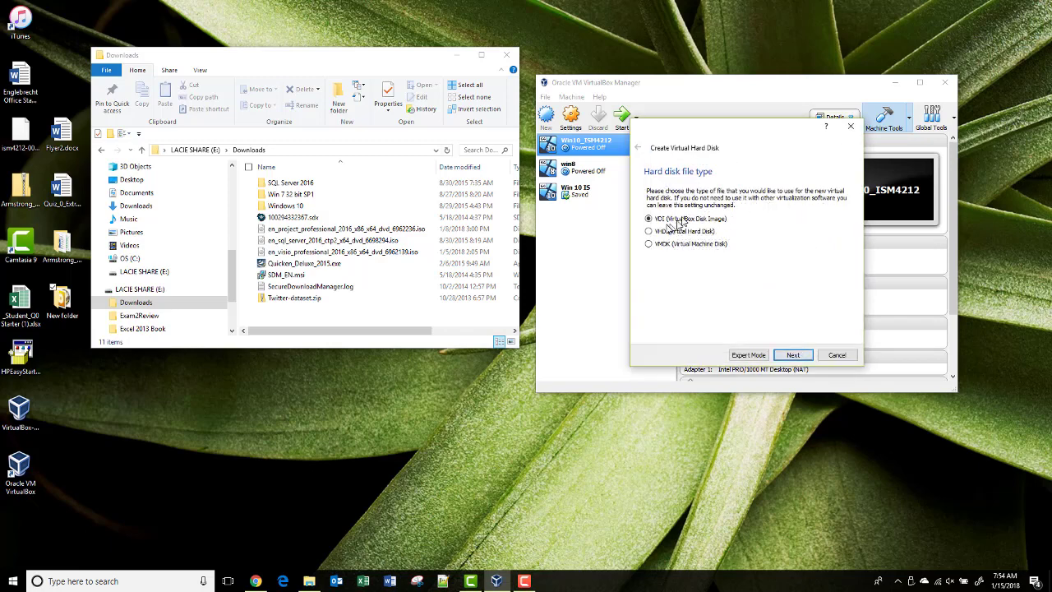
left_click(794, 356)
left_click(649, 282)
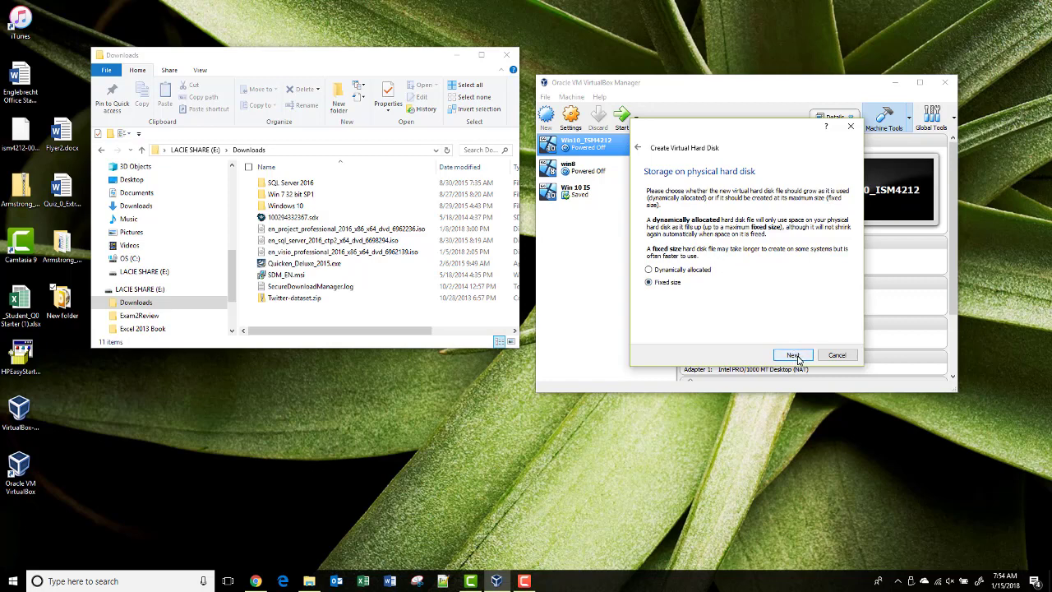
left_click(794, 355)
Save the virtual disk file Win 10 for ISM.vdi in a new folder named Windows 10 for ISM on LACIE SHARE (E:)
left_click(845, 211)
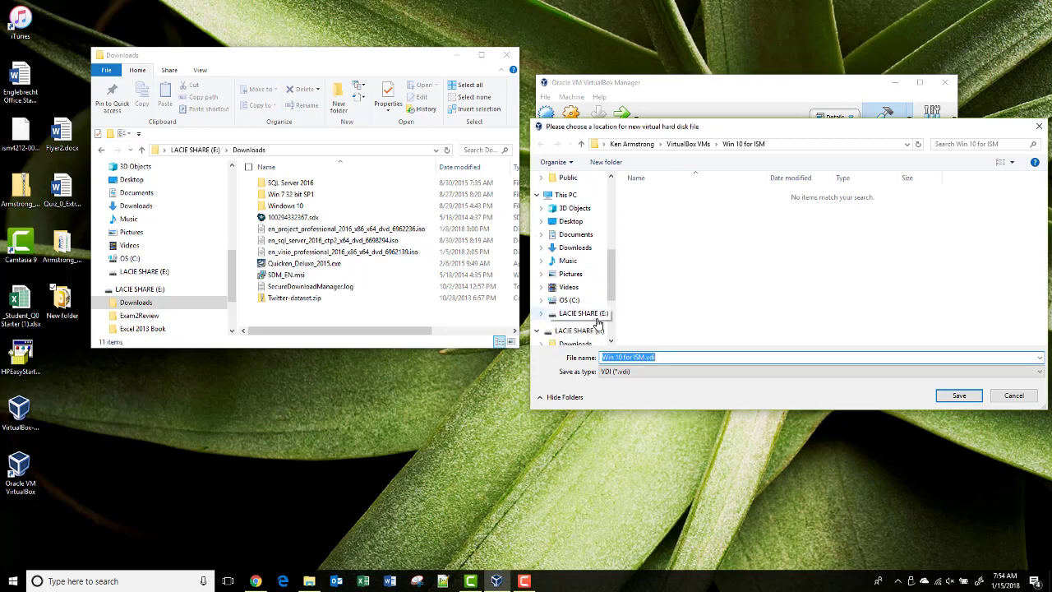
left_click(580, 331)
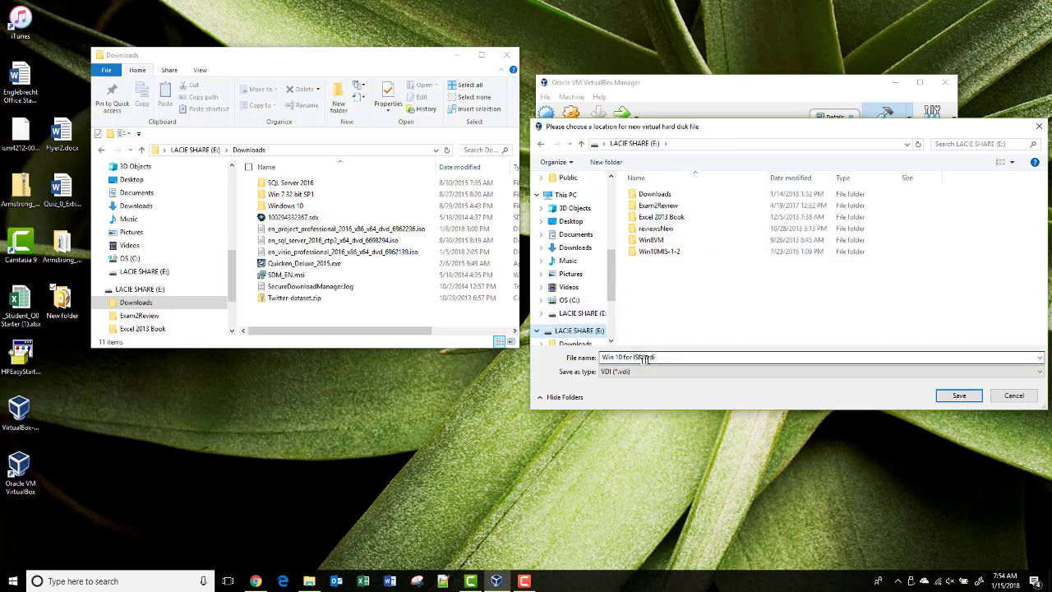
left_click(605, 163)
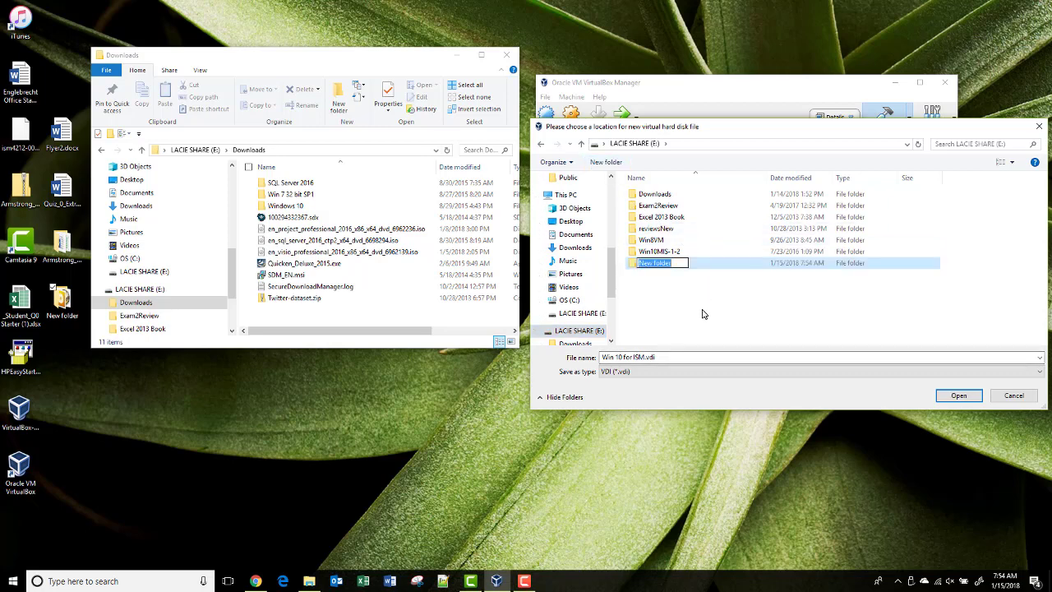
type("Windows 10 for ISM")
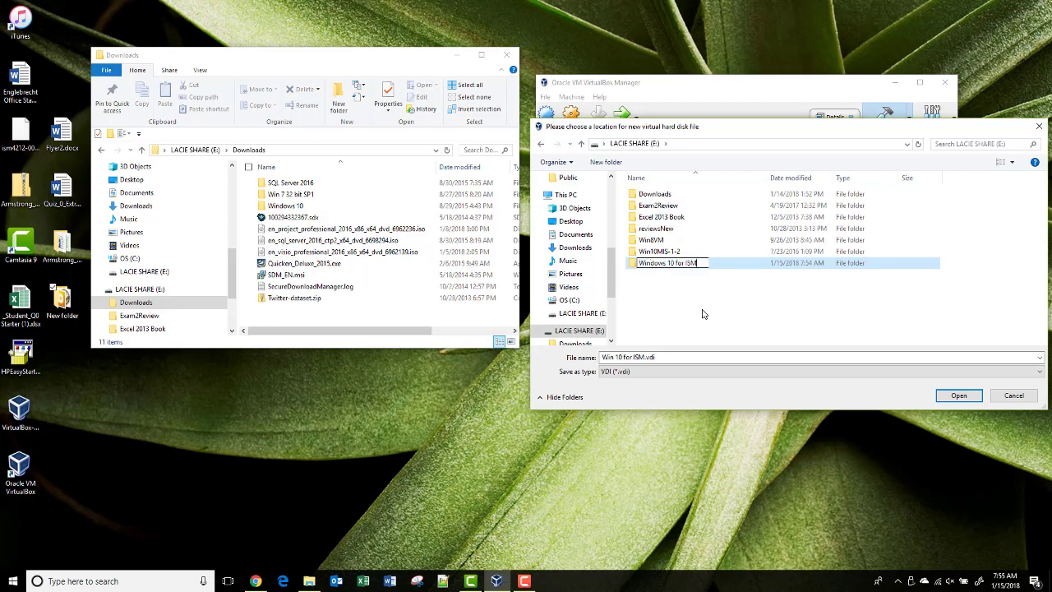
key("Return")
key("Return")
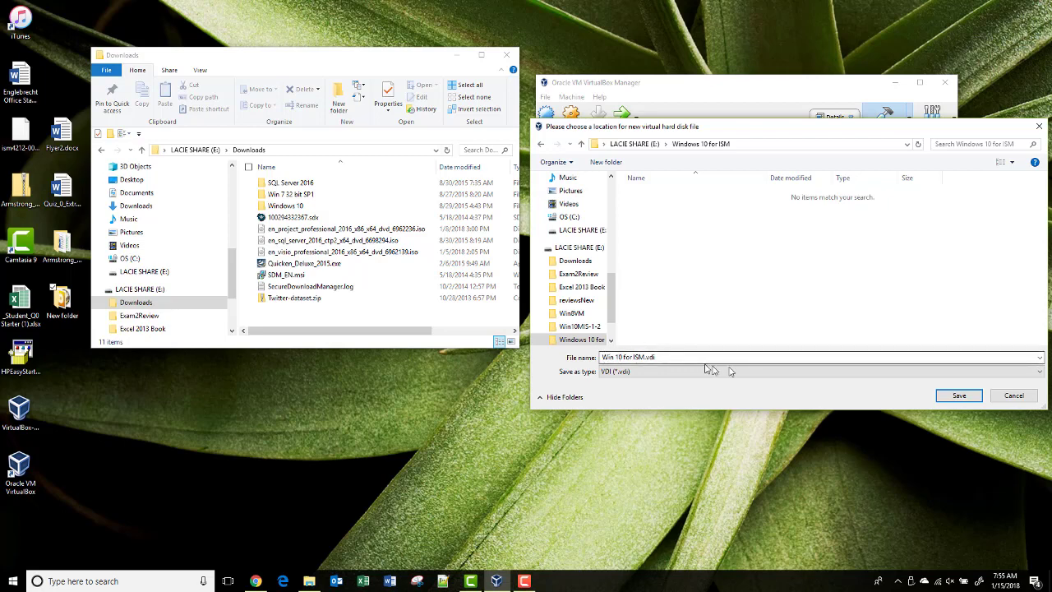
left_click(961, 397)
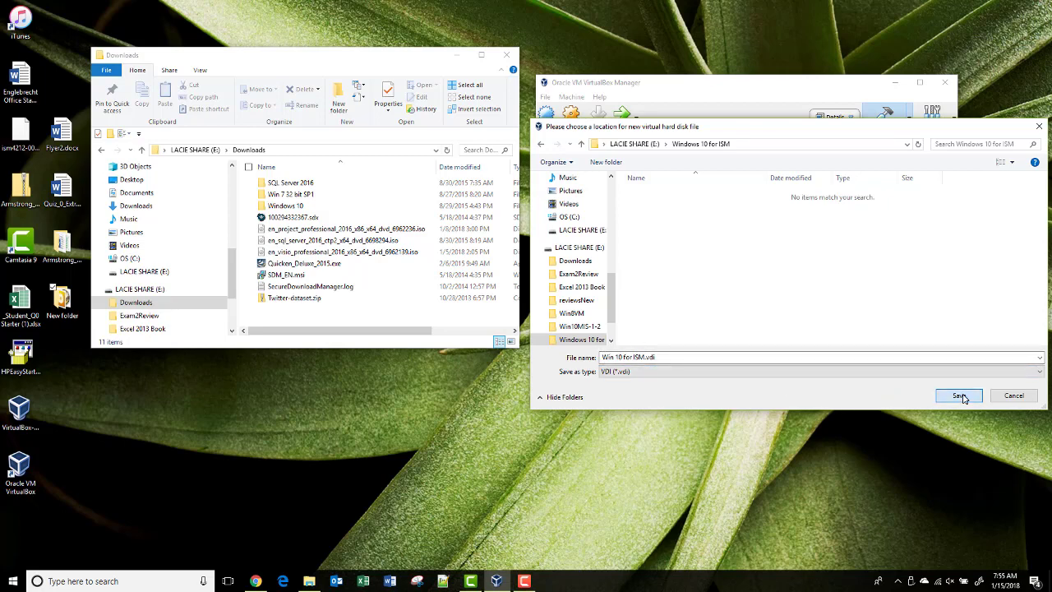
Size the virtual hard disk at about 100.70 GB, check the properties of the LACIE SHARE (E:) drive, and create the disk
left_click_drag(751, 249, 766, 251)
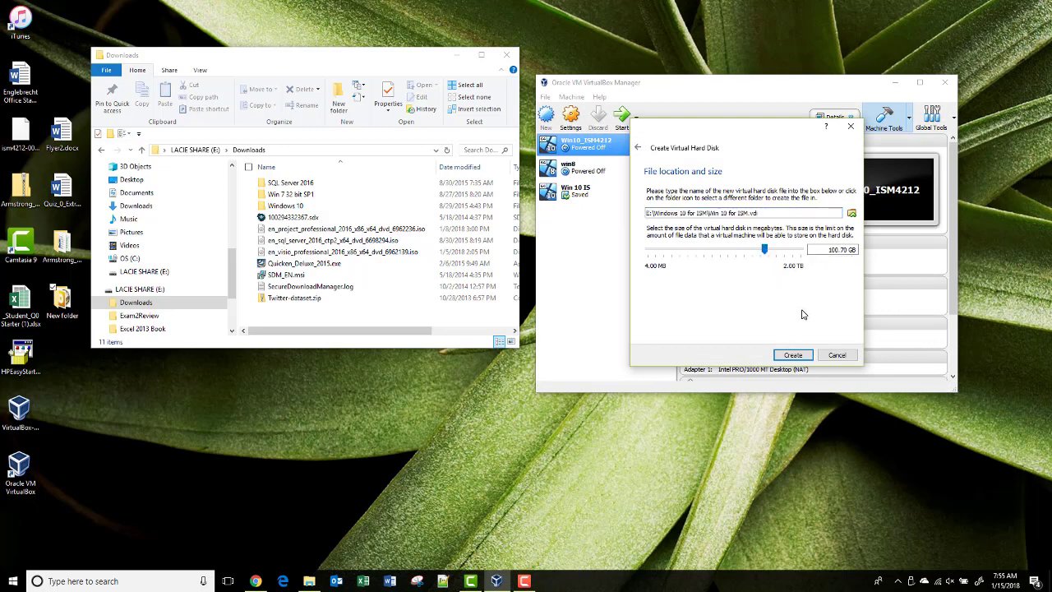
right_click(140, 289)
left_click(36, 504)
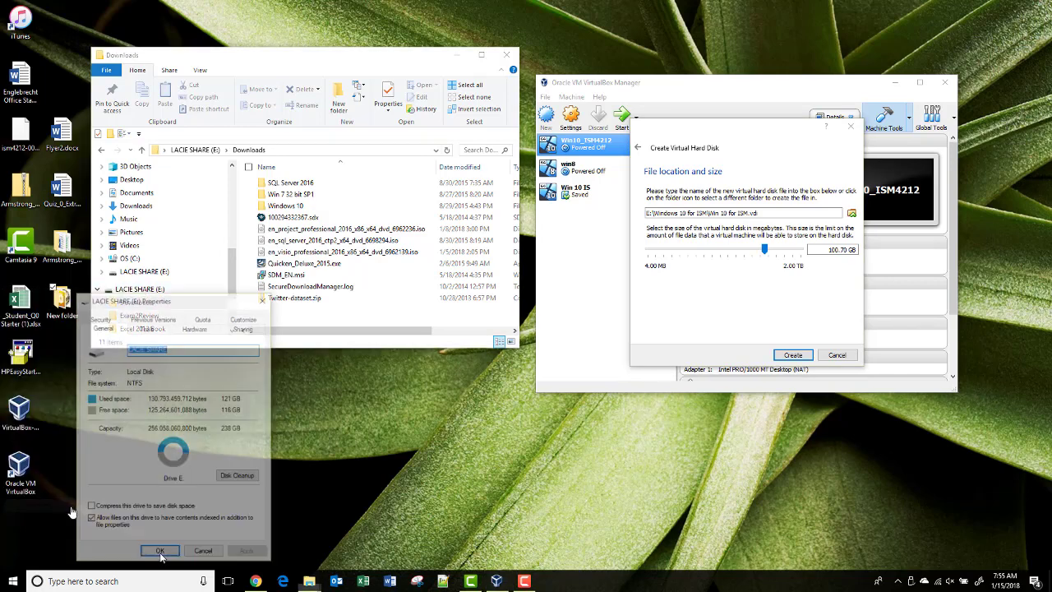
left_click(205, 552)
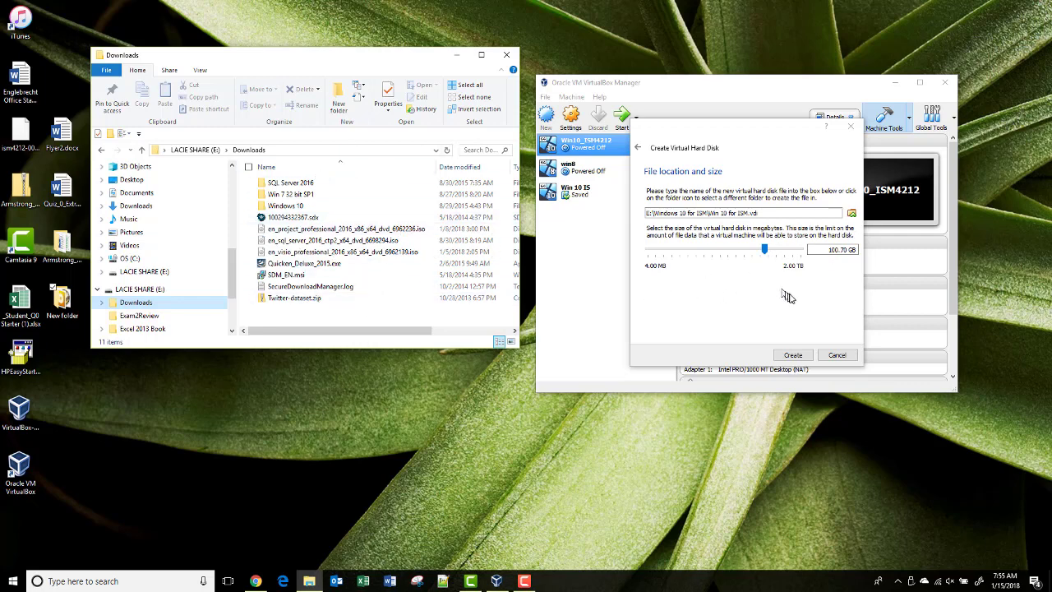
left_click(793, 355)
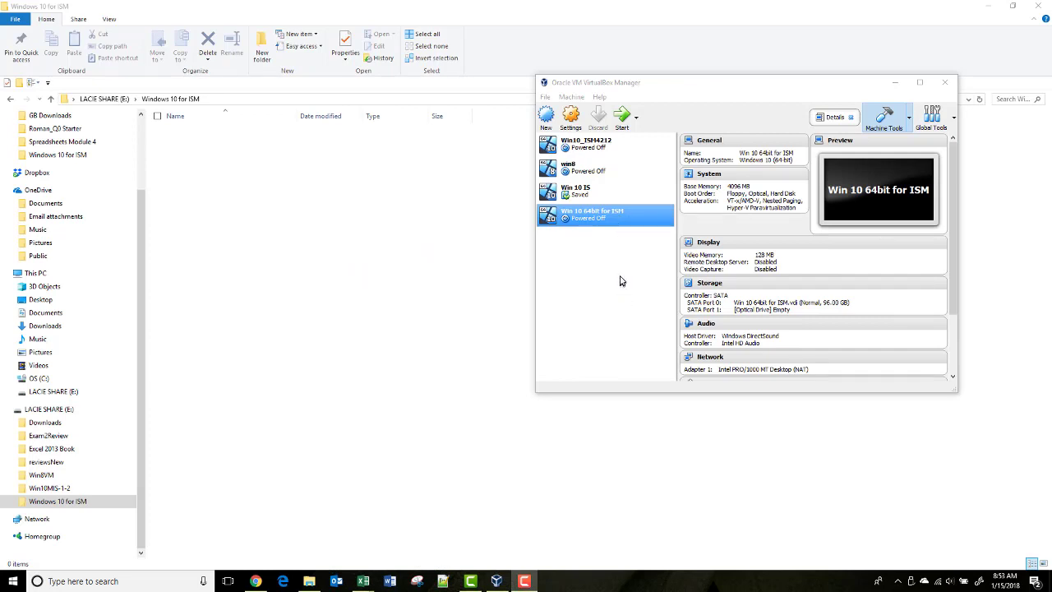
Boot the Win 10 64bit for ISM machine from en_windows_10_education_x64_dvd_6848120.iso in the E: drive's Downloads > Windows 10 > 64 bit folder
double_click(589, 215)
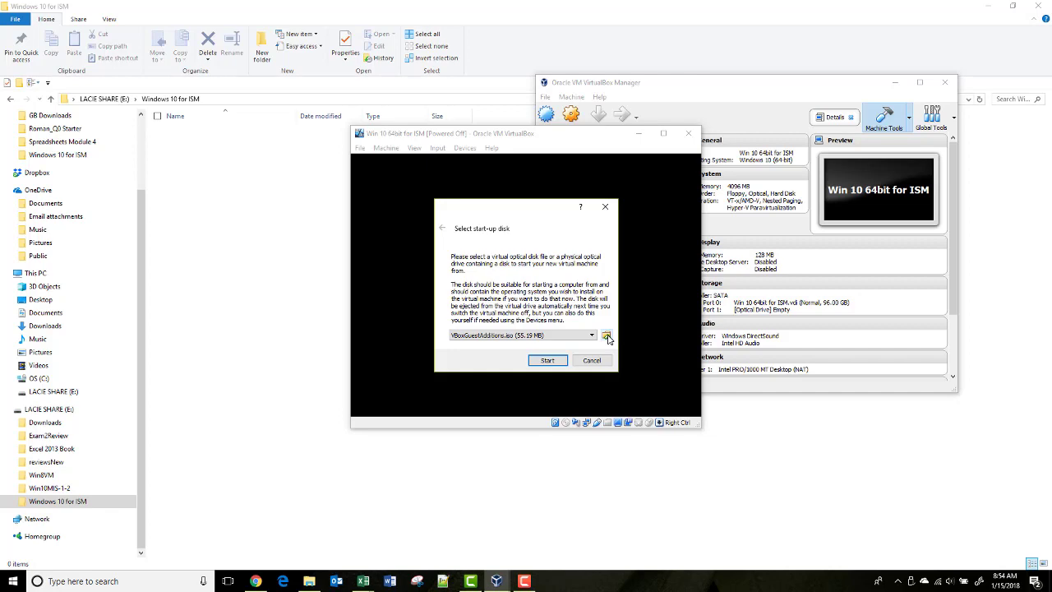
left_click(607, 336)
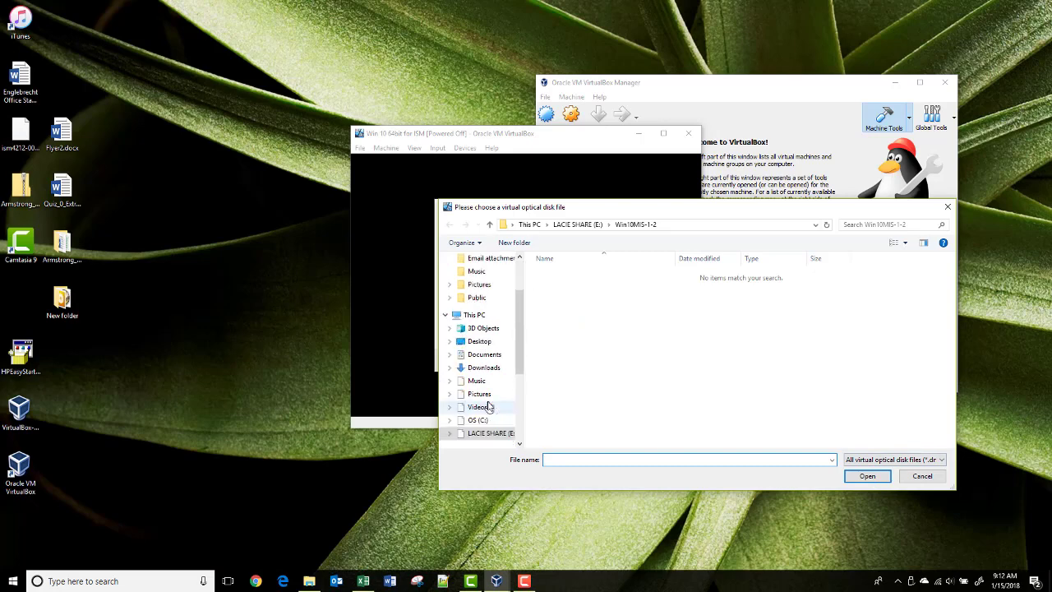
left_click(494, 369)
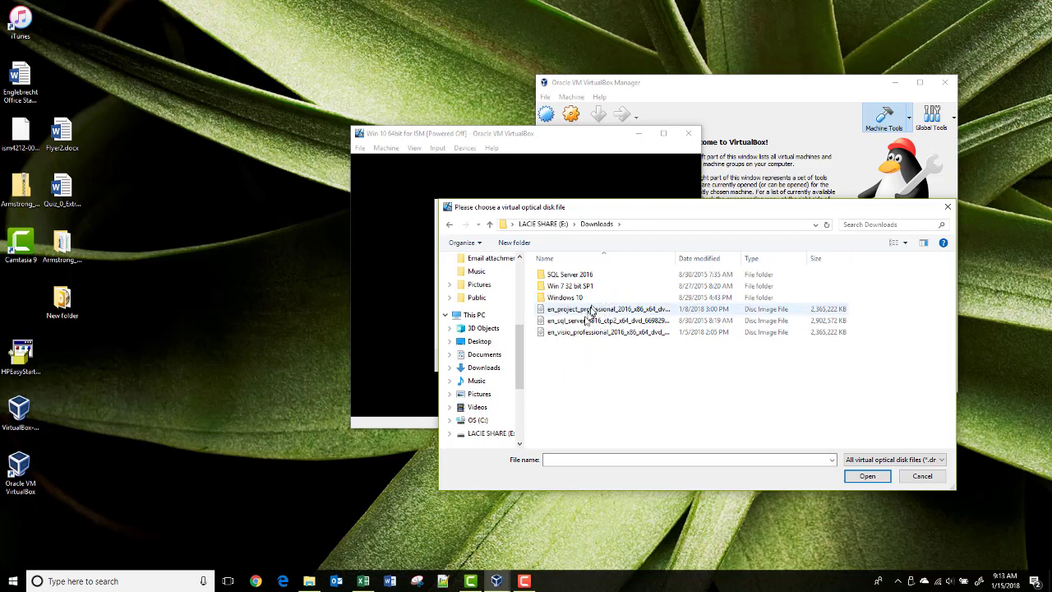
double_click(565, 298)
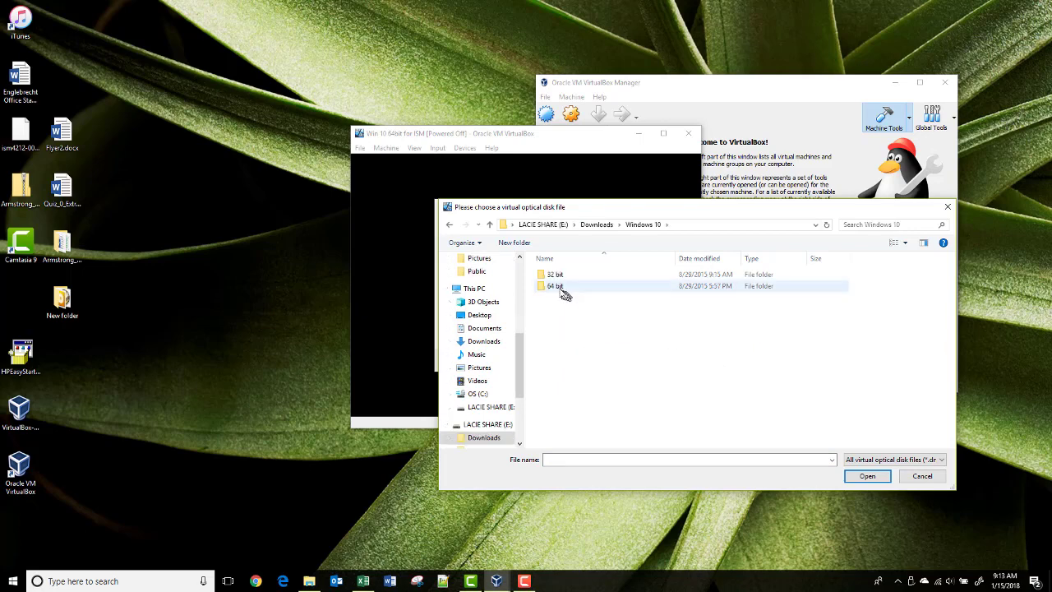
double_click(560, 289)
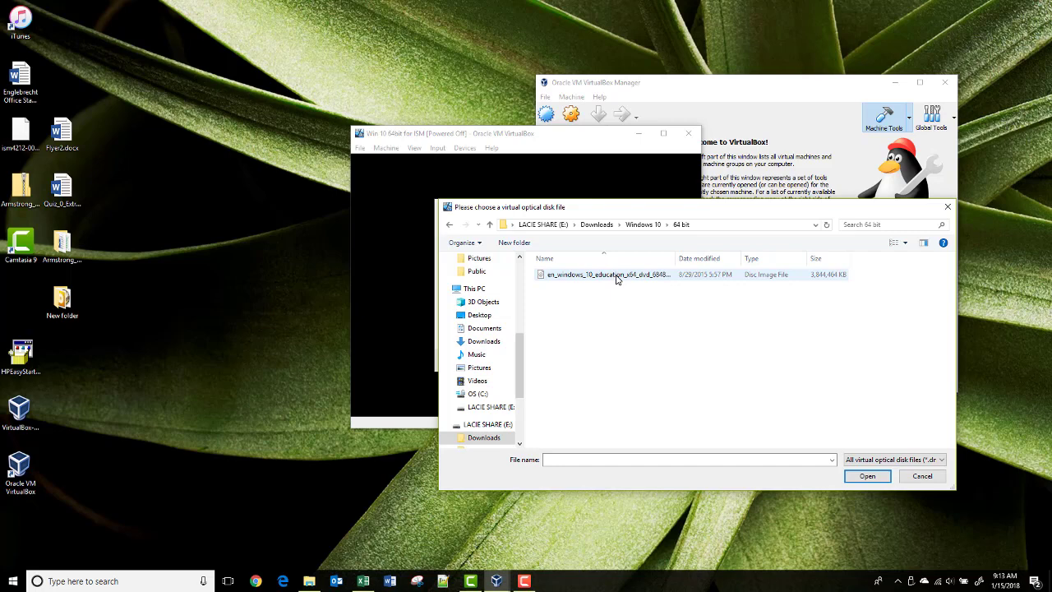
double_click(616, 279)
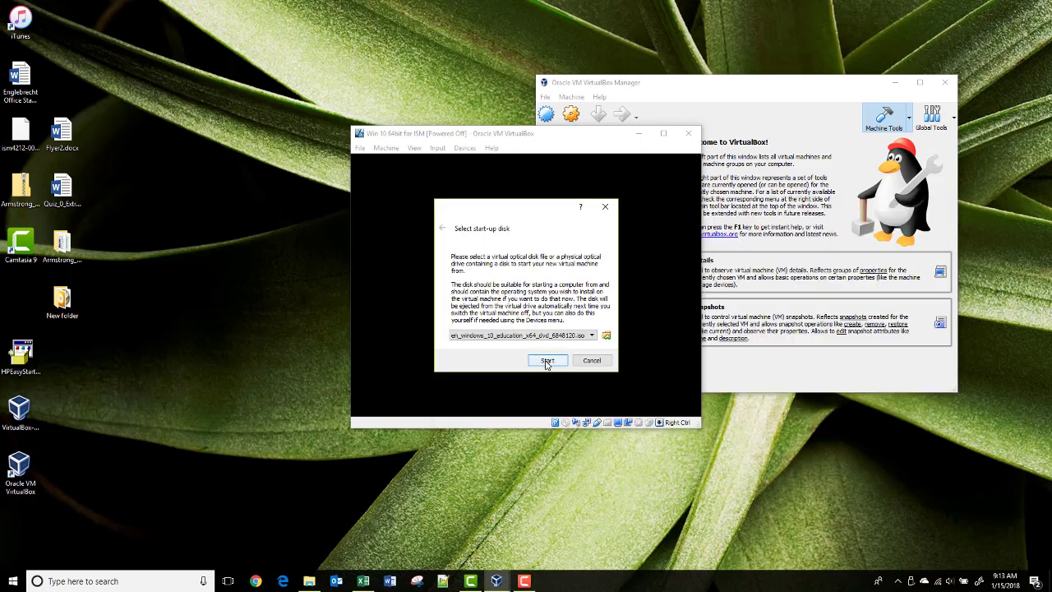
left_click(546, 362)
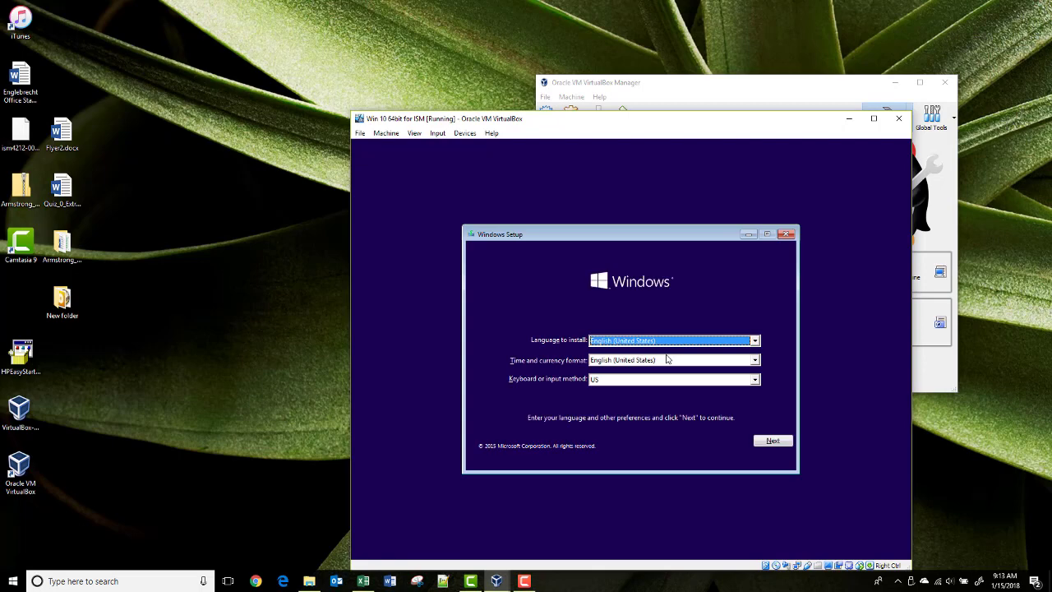
Begin the Windows installation with English (United States) and the US keyboard, and submit the product key
left_click(774, 441)
left_click(619, 357)
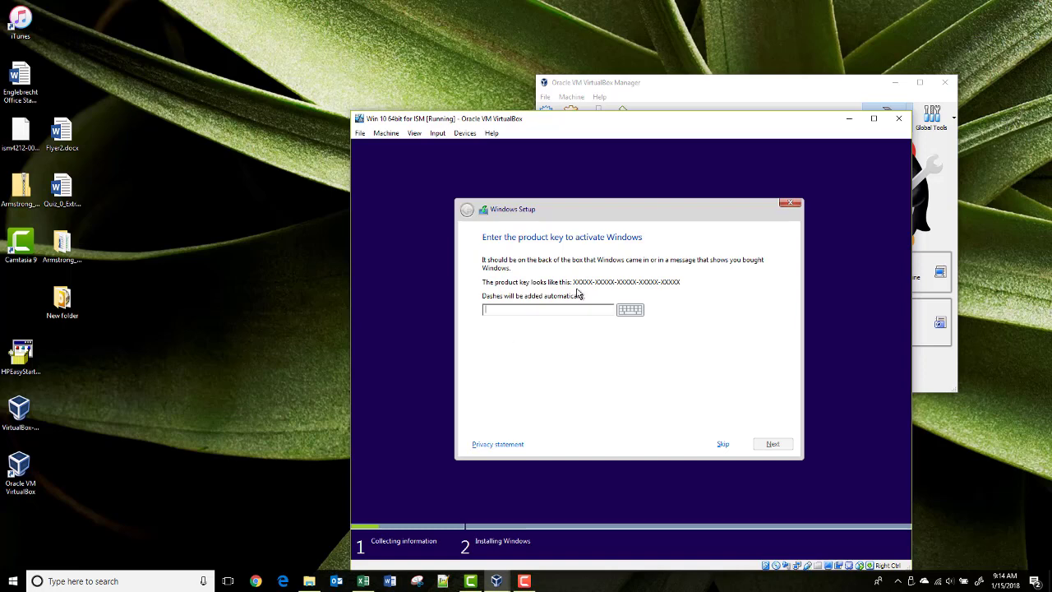
mouse_move(311, 581)
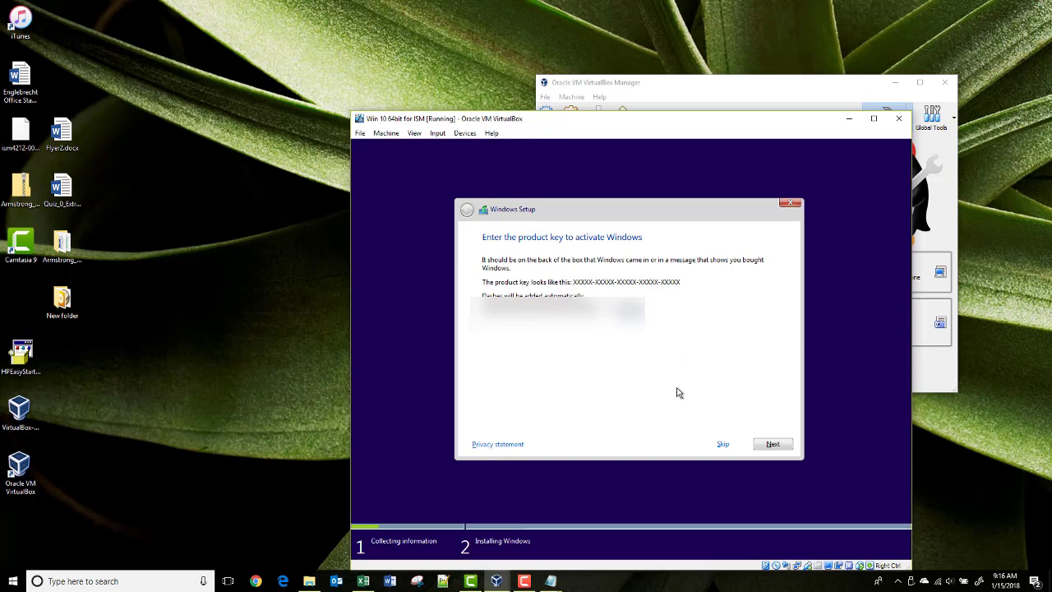
left_click(764, 444)
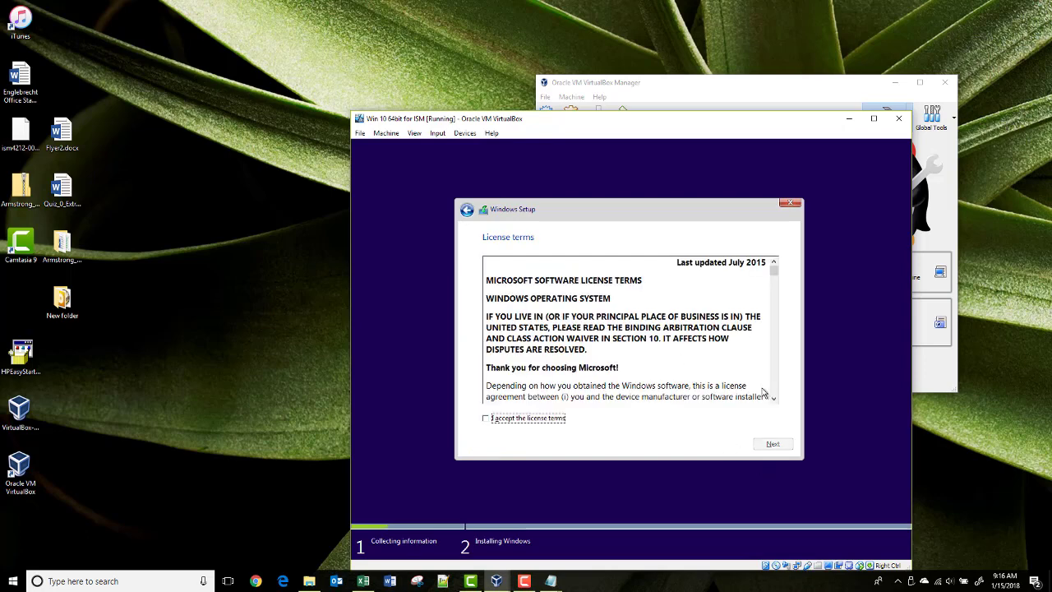
Accept the license terms and start a custom, Windows-only installation on Drive 0 Unallocated Space
left_click(489, 420)
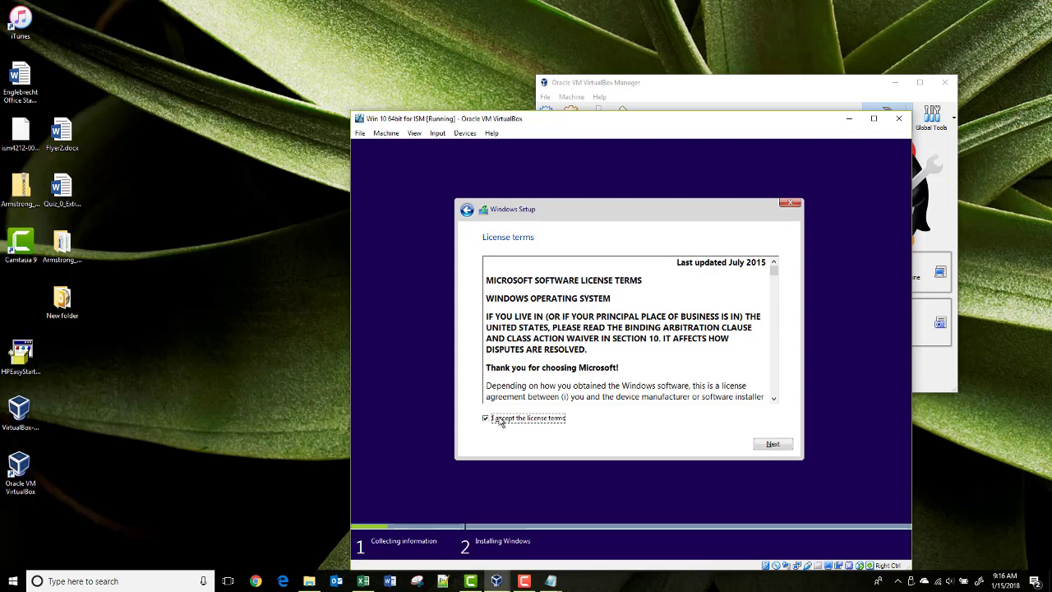
left_click(773, 444)
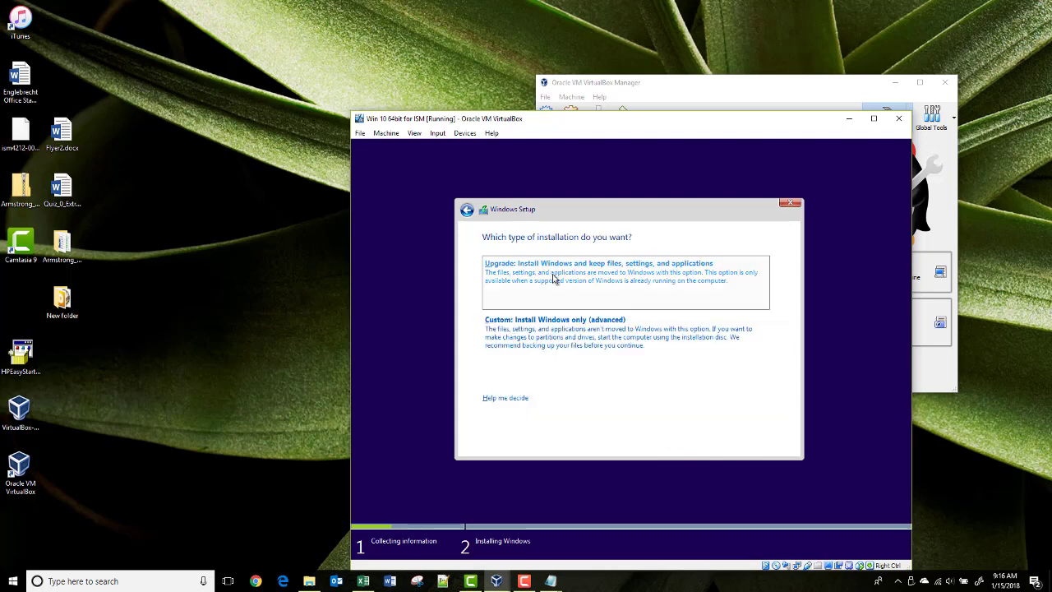
left_click(573, 333)
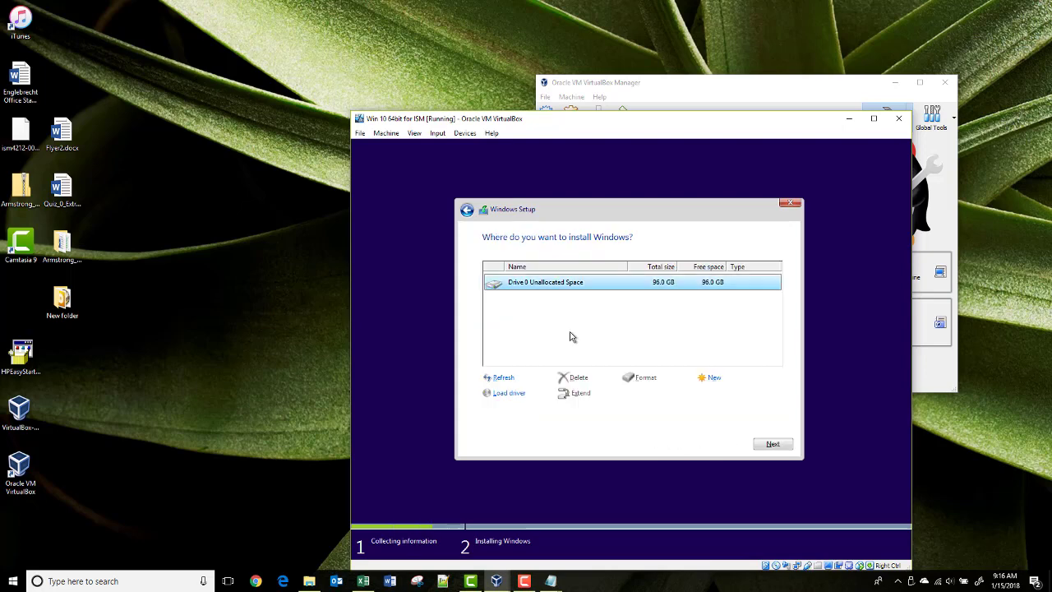
left_click(777, 444)
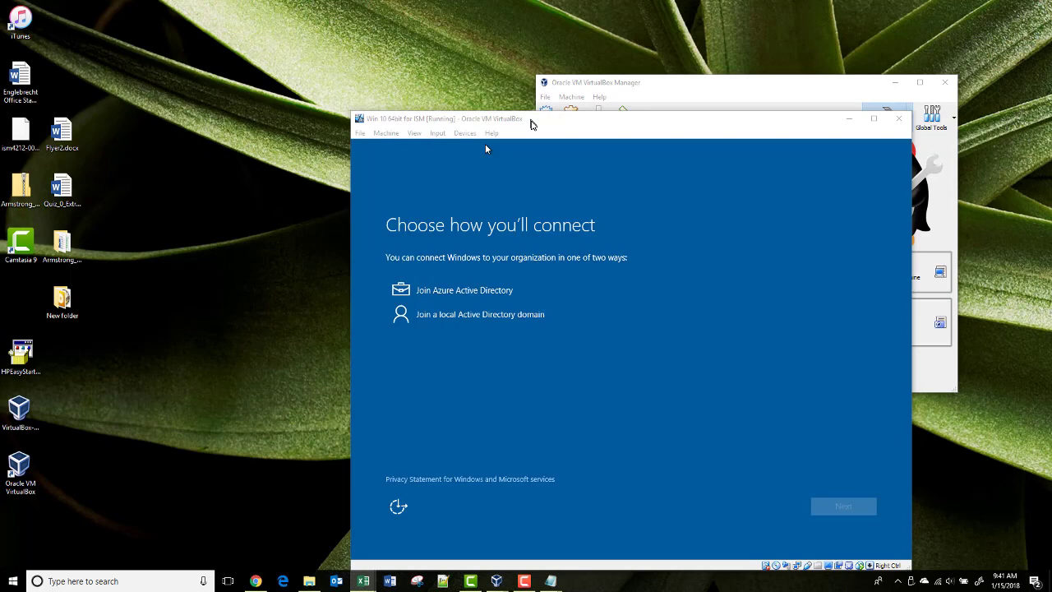
Choose to join a local Active Directory domain and enter ISM User as the account name for the PC
left_click(485, 144)
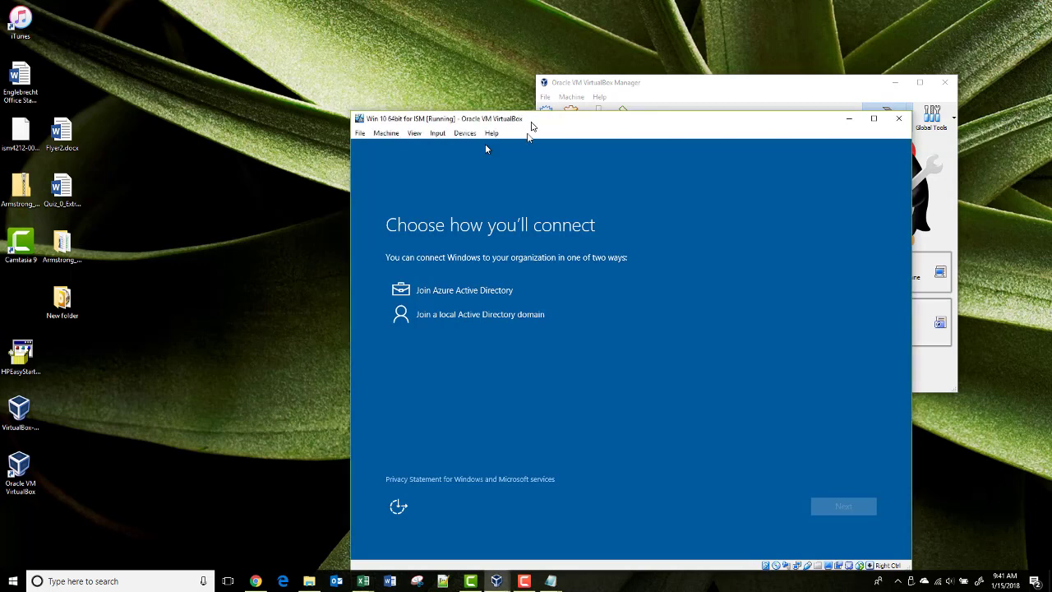
left_click(494, 316)
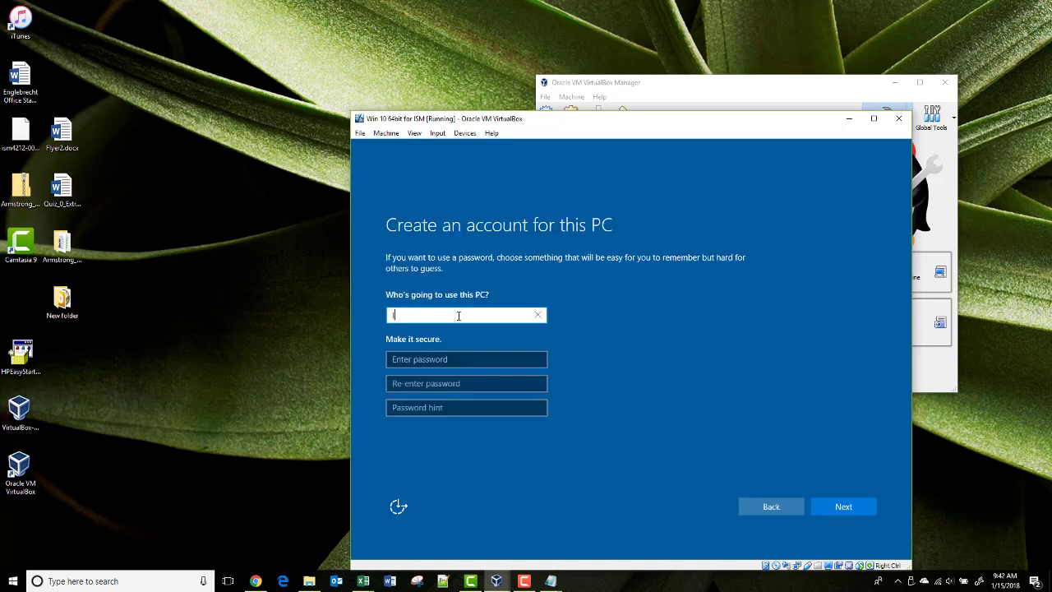
type("SM User")
left_click(433, 360)
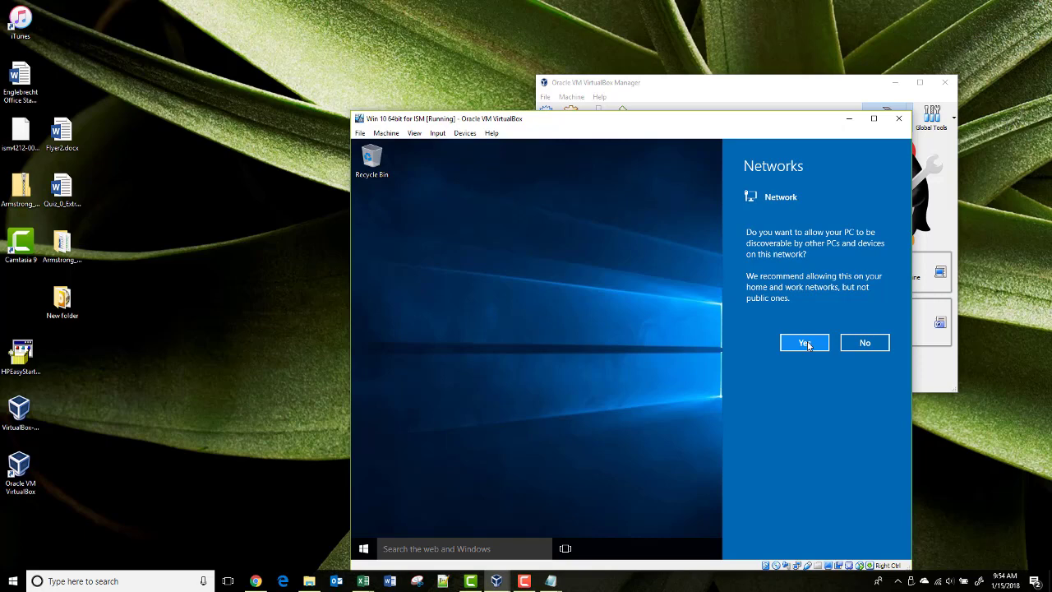
Allow the PC to be discoverable on the network and insert the Guest Additions CD image into the virtual machine
left_click(805, 344)
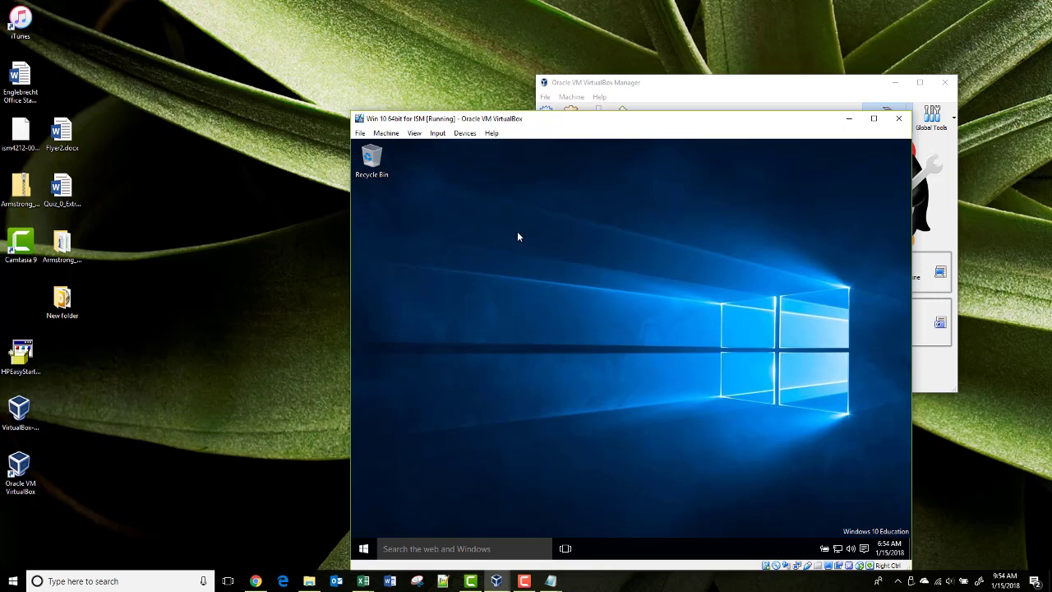
left_click(465, 132)
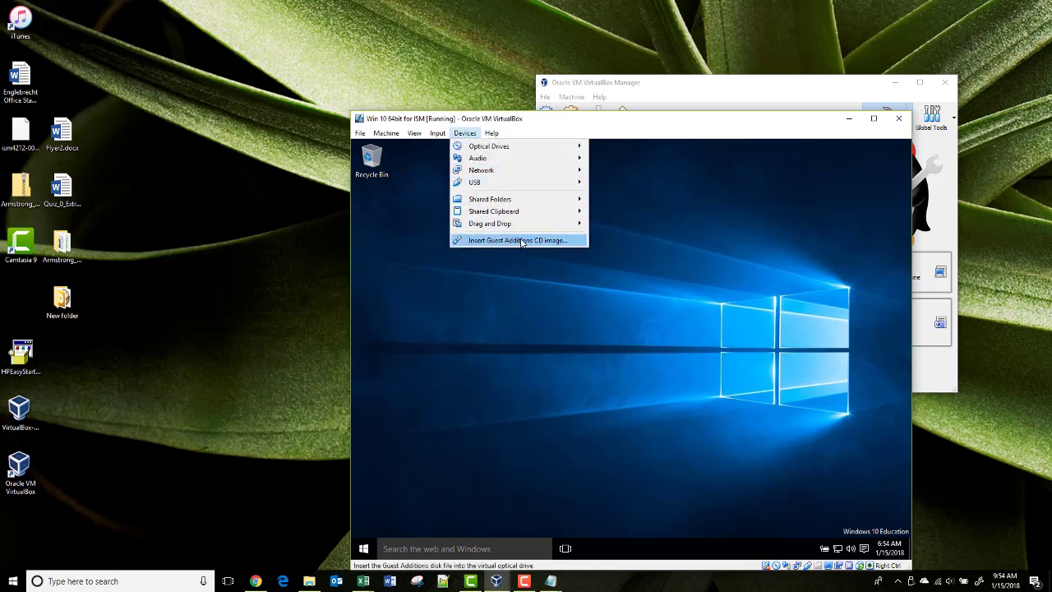
left_click(521, 240)
left_click(555, 297)
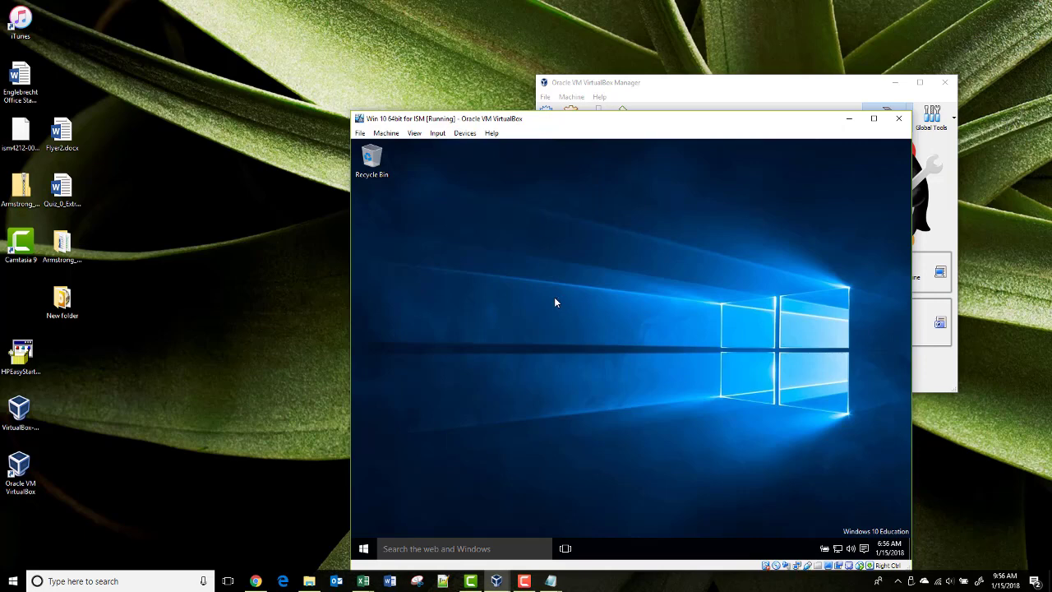
Open the VirtualBox Guest Additions CD drive (D:) in the guest's File Explorer and show file name extensions
key("super+e")
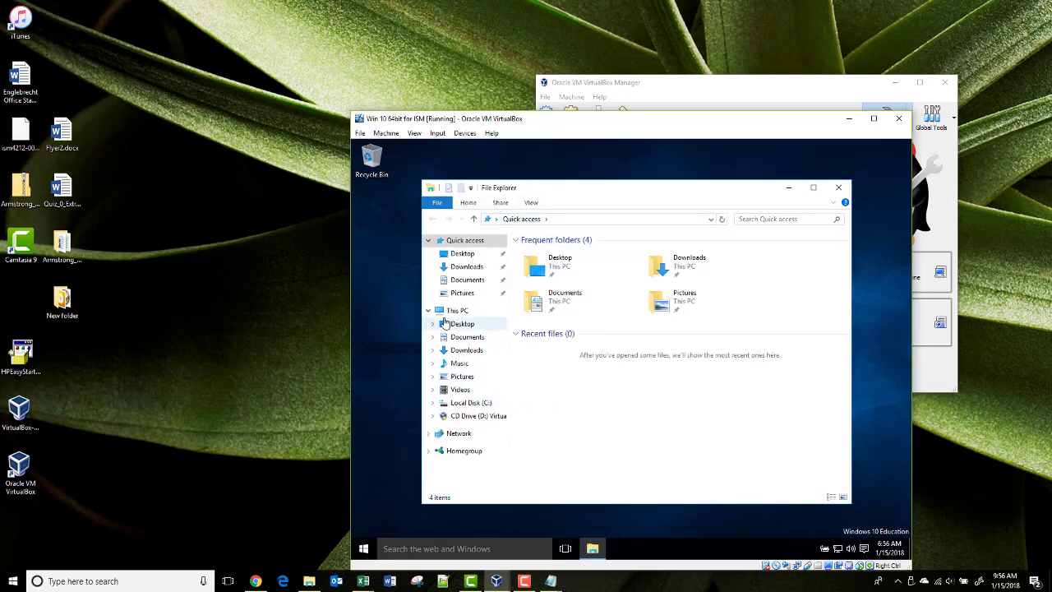
right_click(476, 420)
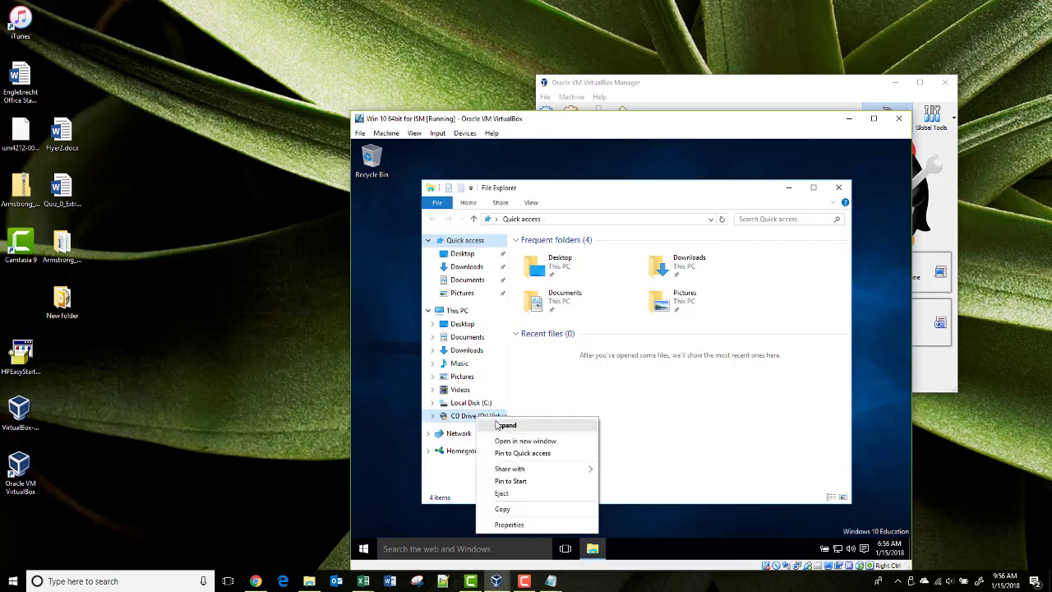
left_click(499, 426)
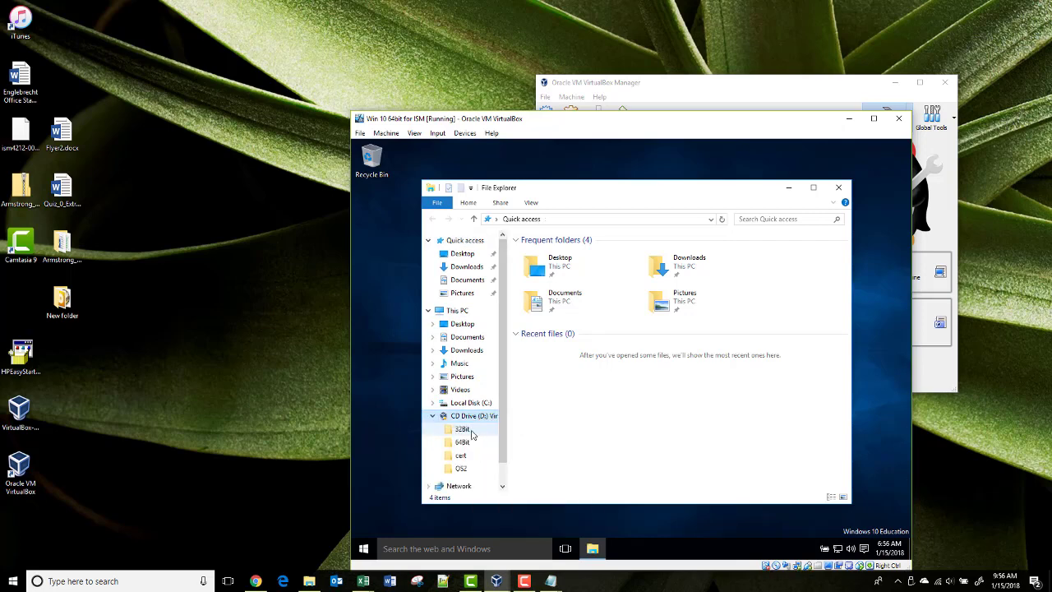
left_click(502, 415)
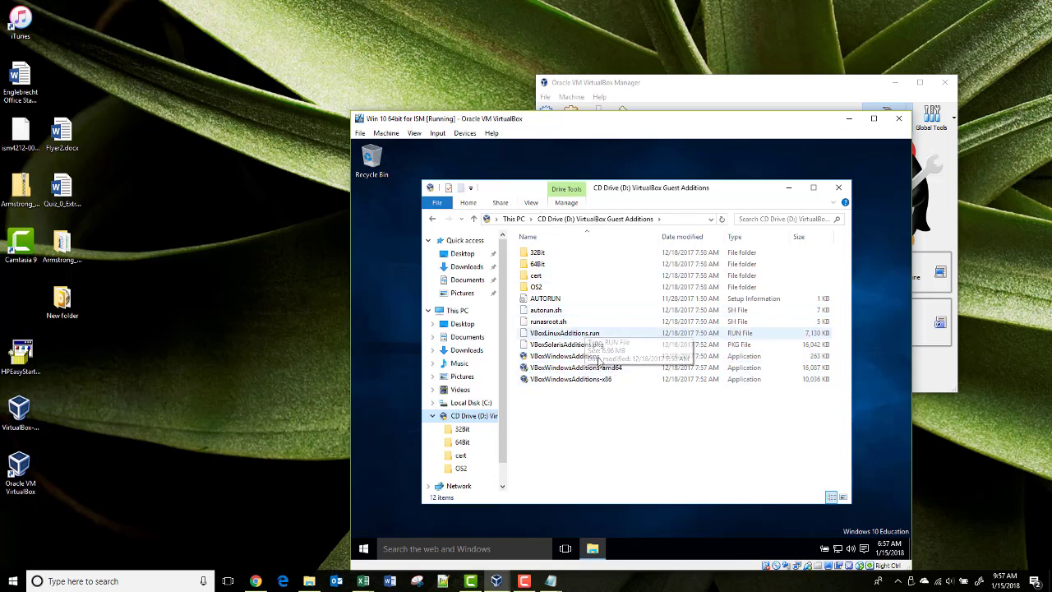
left_click(531, 202)
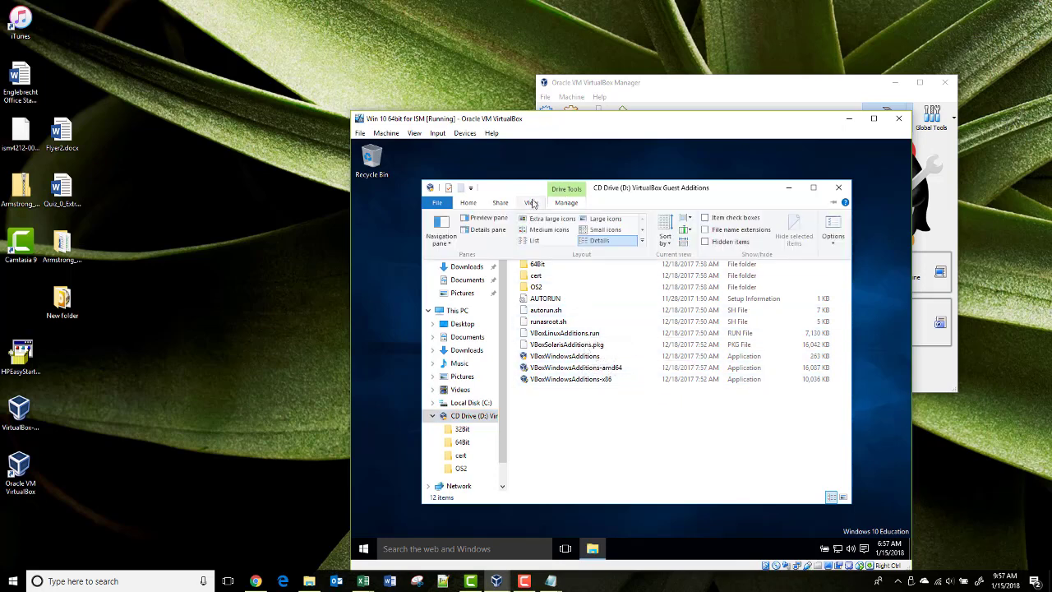
left_click(704, 230)
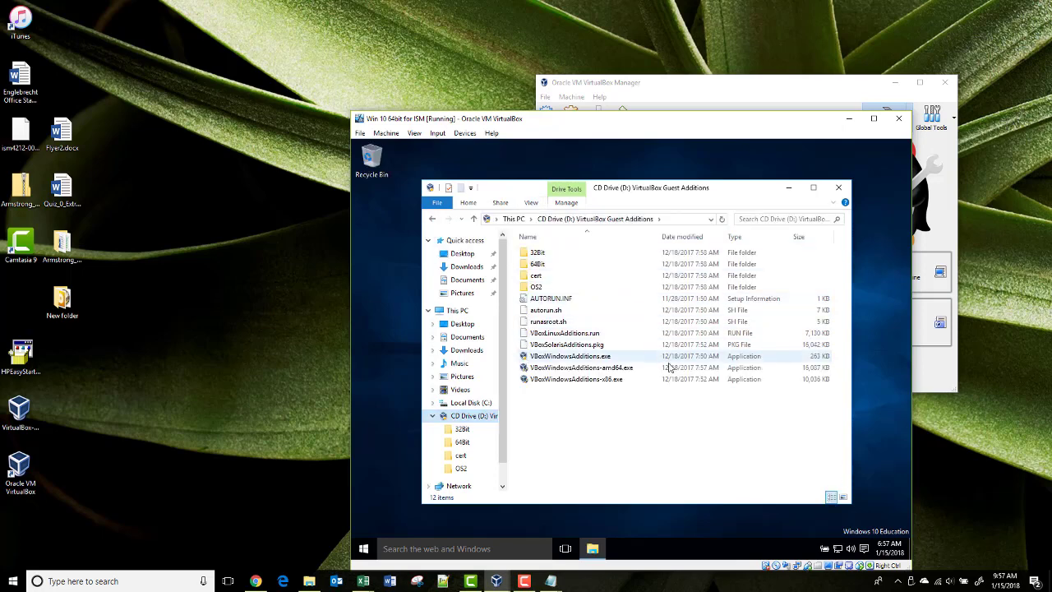
Run VBoxWindowsAdditions.exe, allow it to make changes, and install Guest Additions 5.2.4 with the default folder and components
left_click(586, 359)
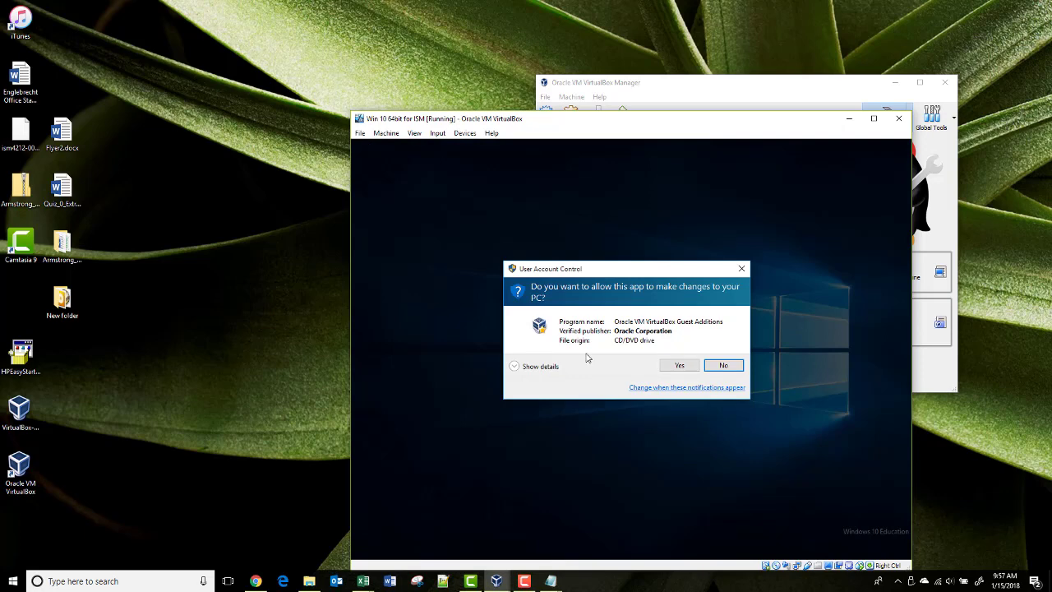
left_click(679, 365)
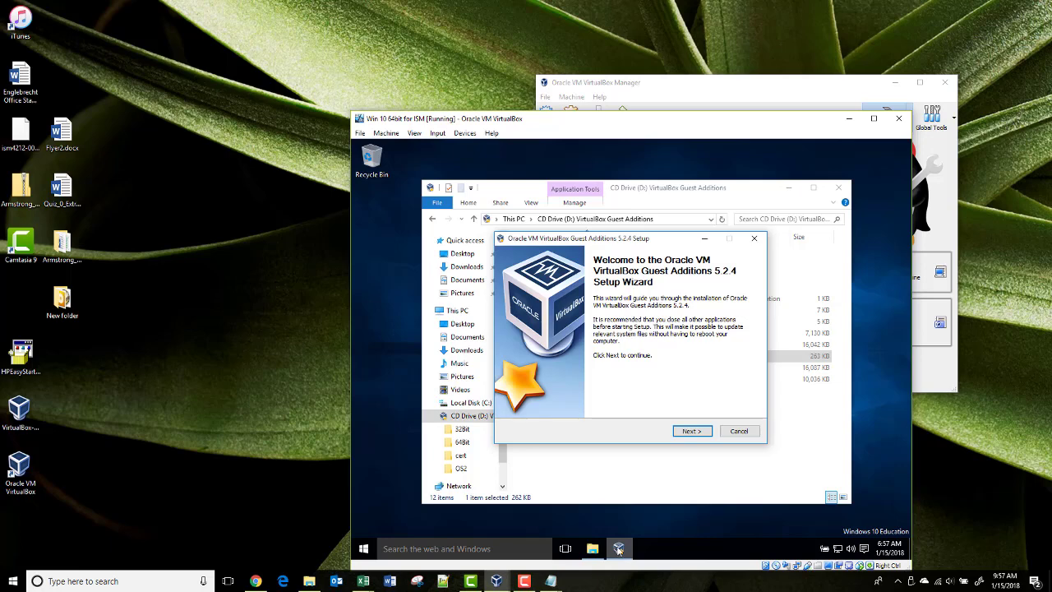
left_click(689, 431)
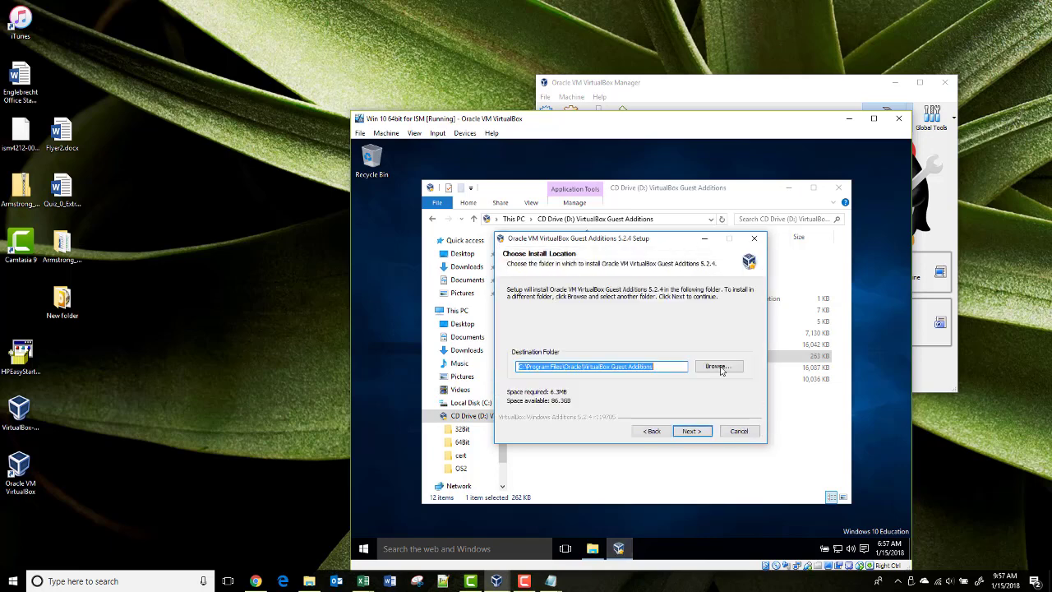
left_click(693, 430)
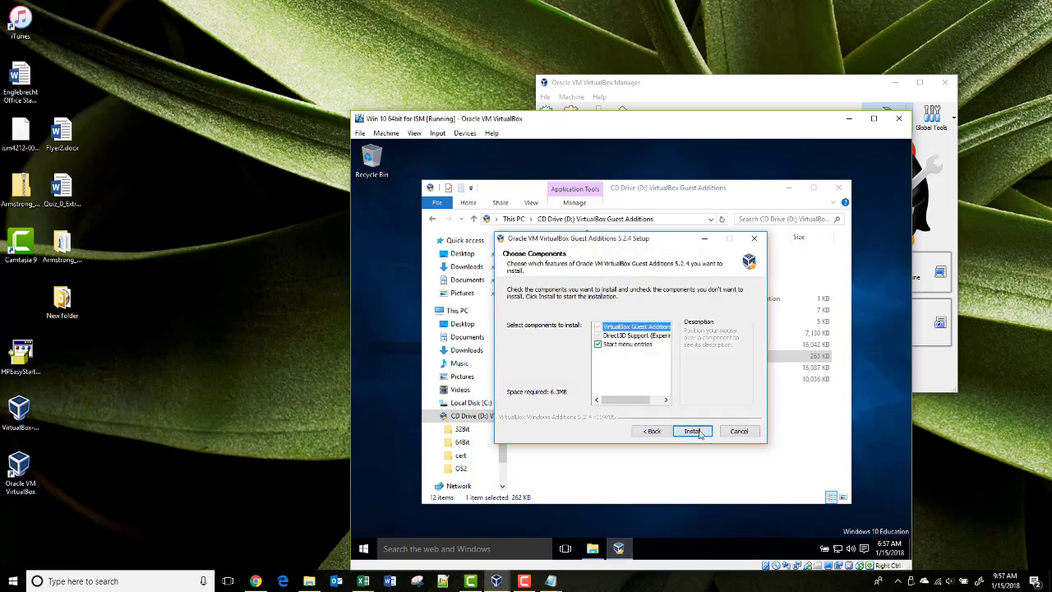
left_click(696, 433)
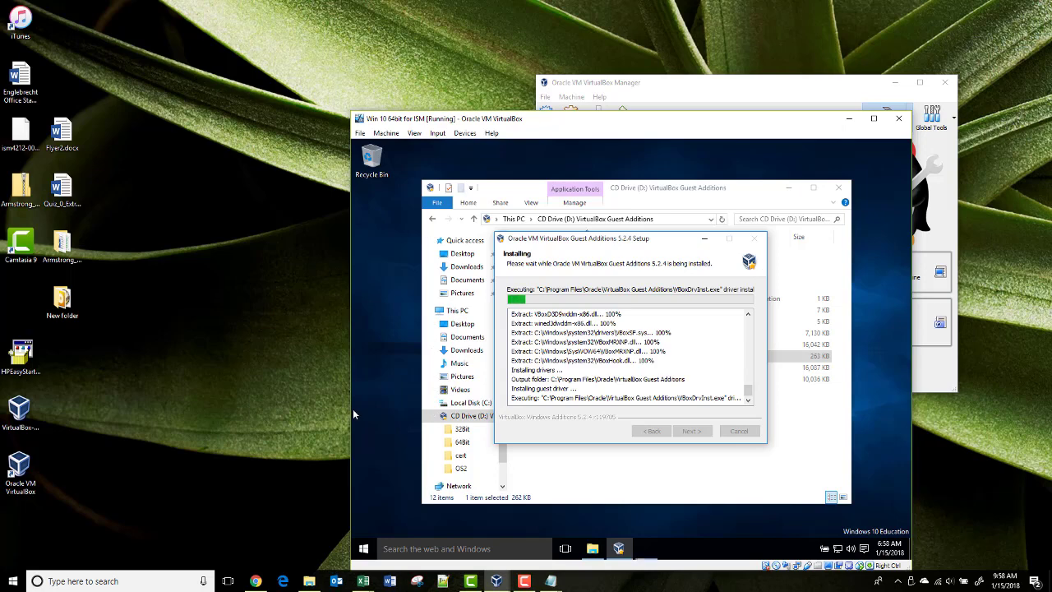
left_click(682, 342)
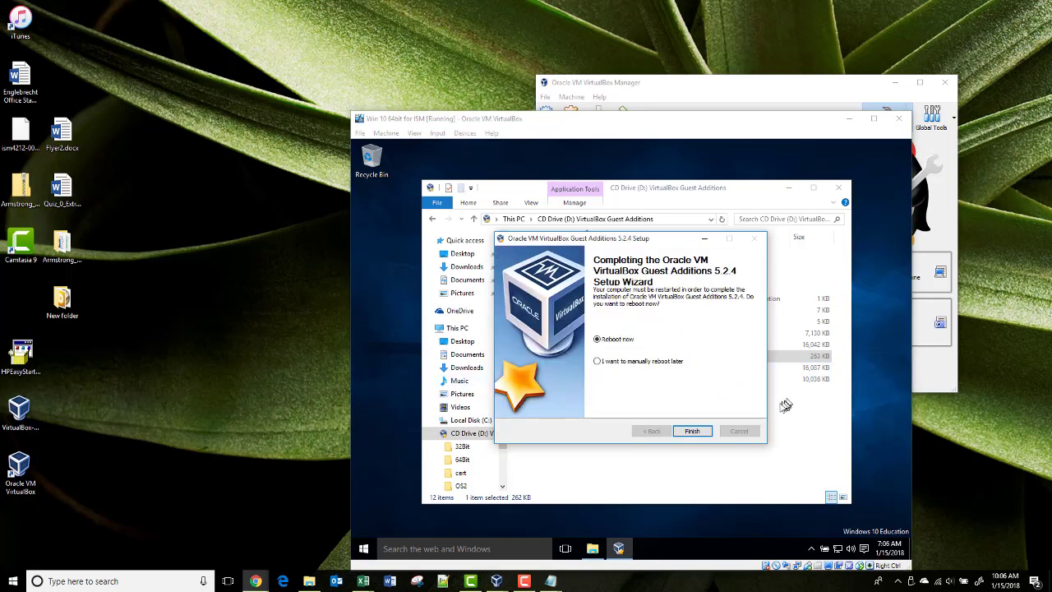
Finish the Guest Additions setup with Reboot now and sign in to the ISM User account with its password
left_click(691, 432)
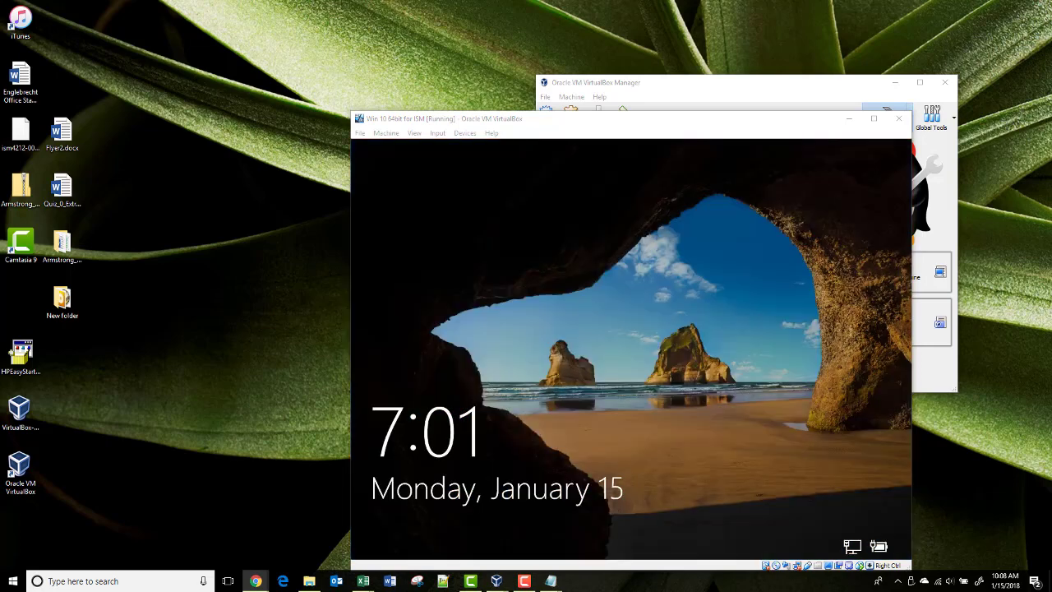
left_click(683, 389)
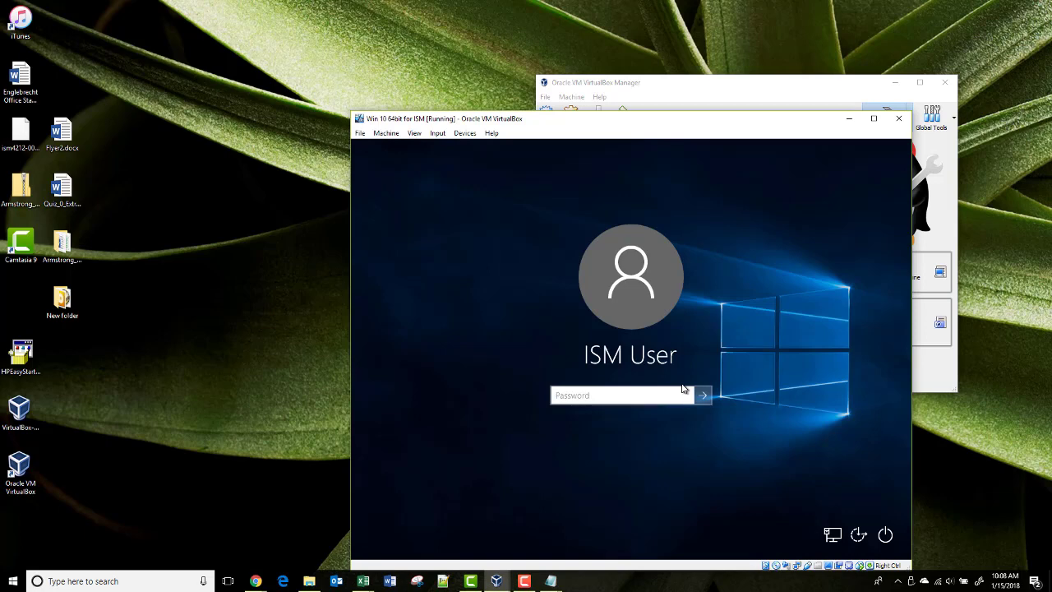
type("••")
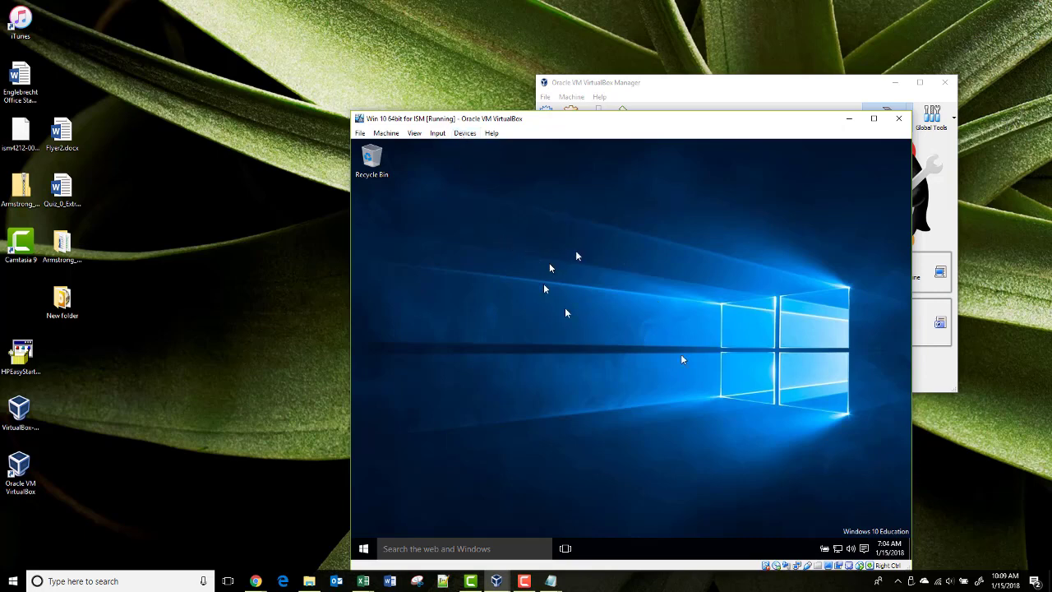
Set both the shared clipboard and drag and drop of the running machine to Bidirectional
left_click(465, 132)
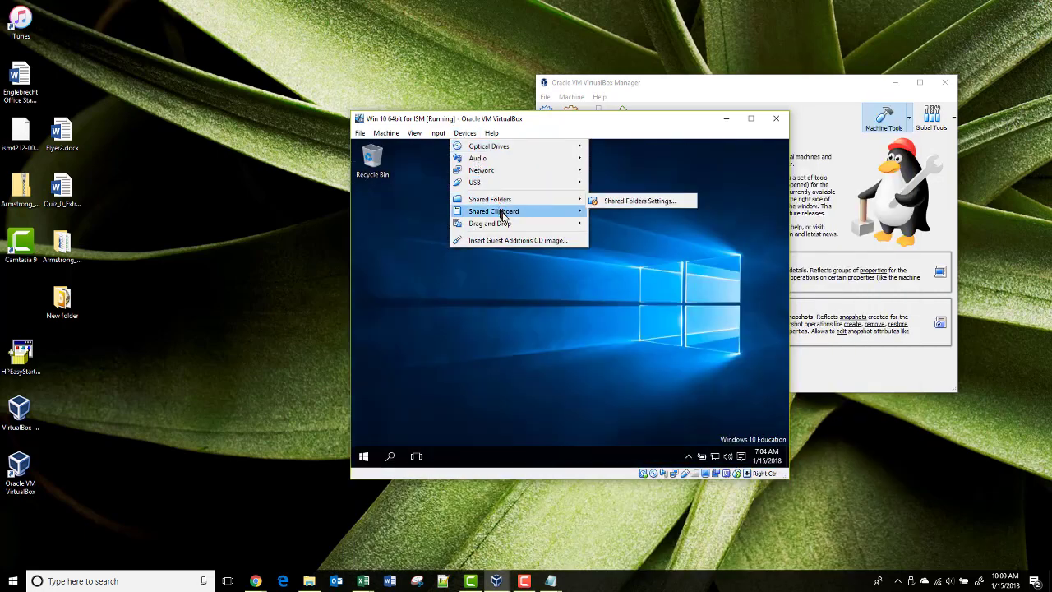
mouse_move(505, 215)
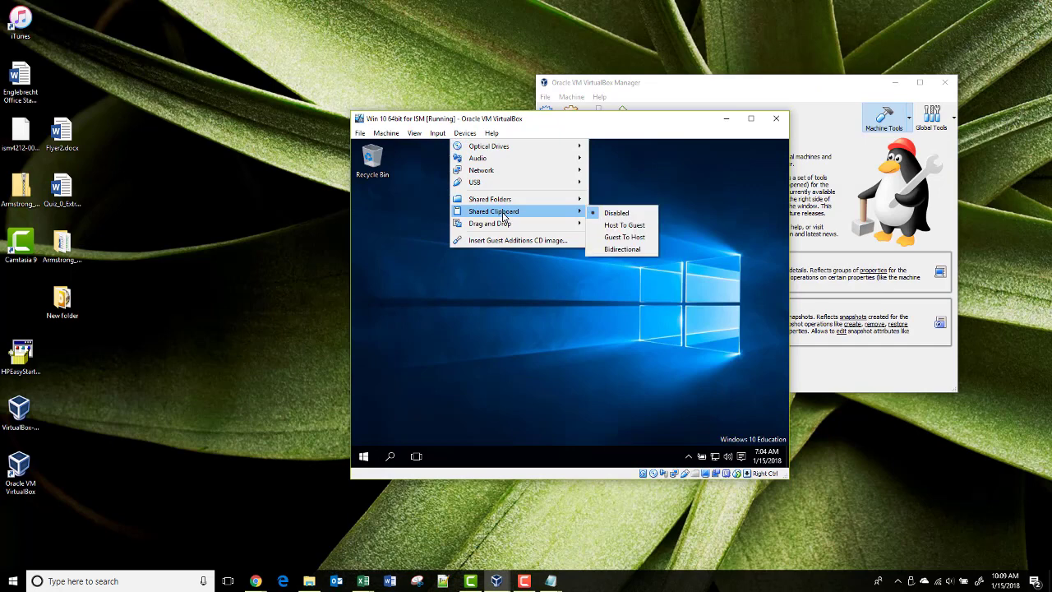
left_click(621, 249)
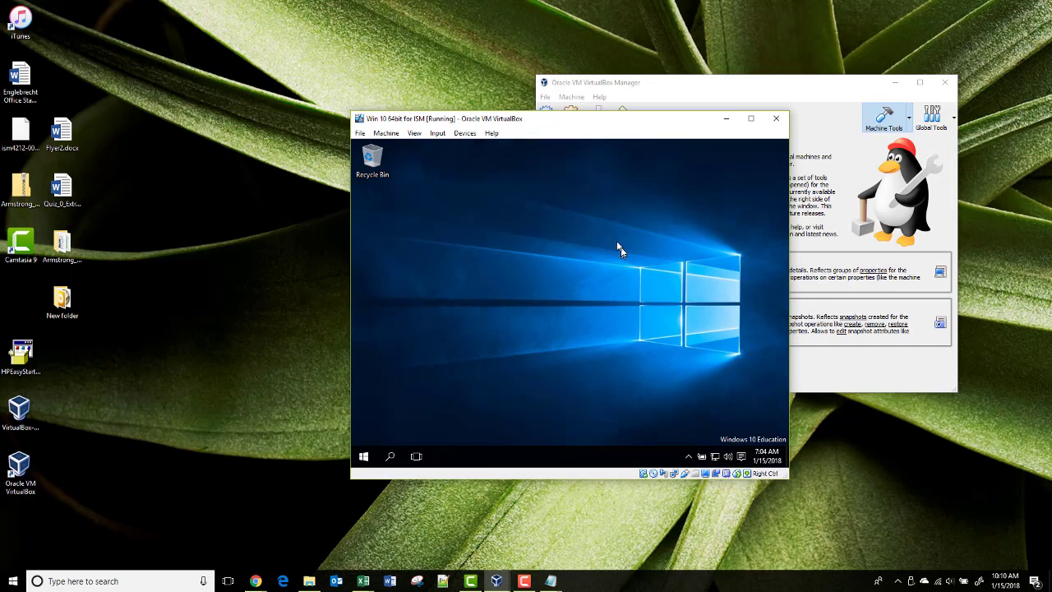
left_click(466, 134)
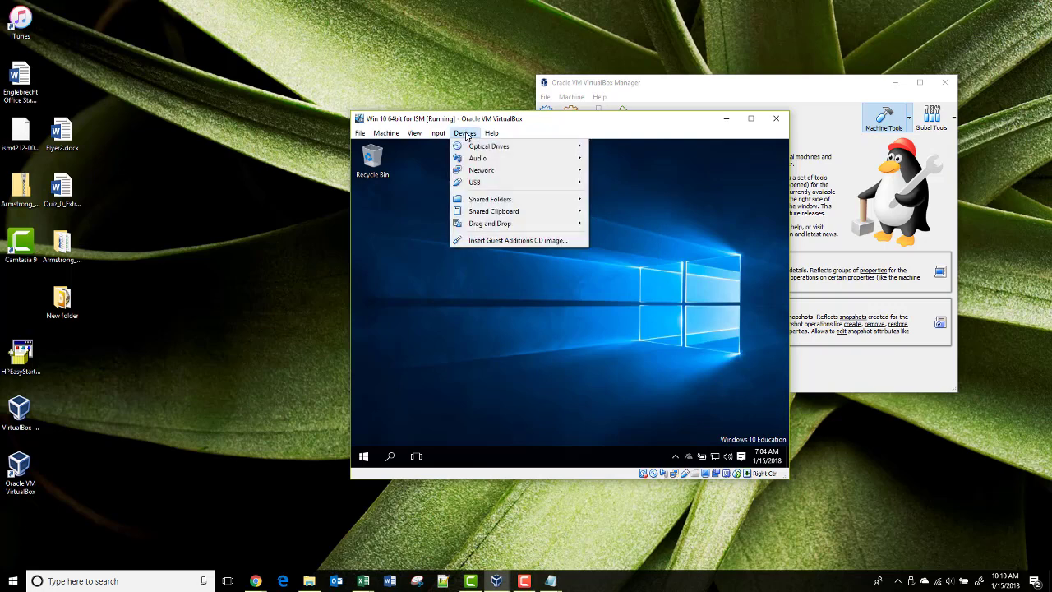
mouse_move(569, 227)
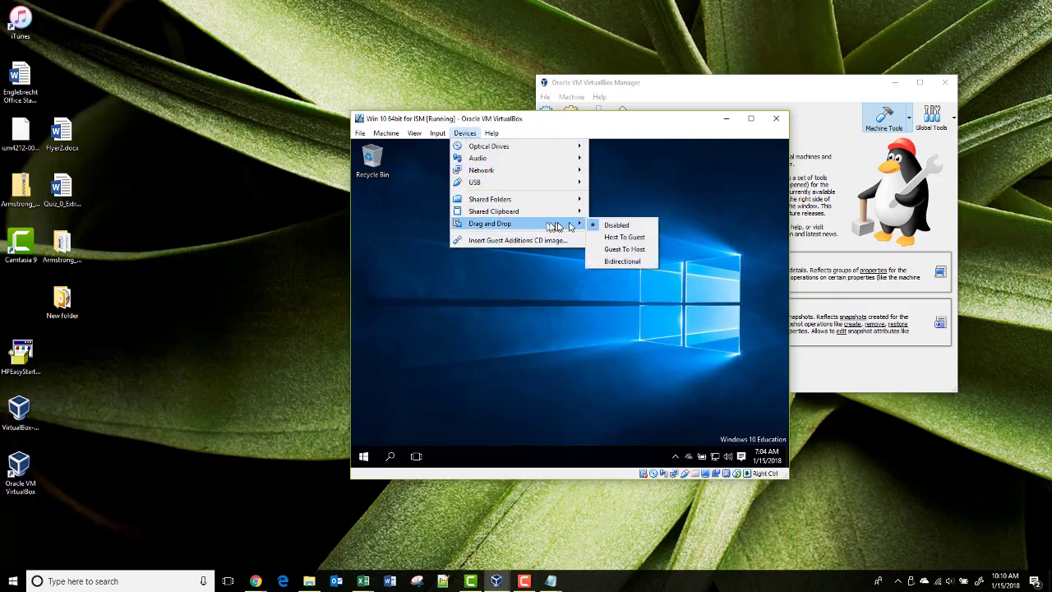
left_click(615, 262)
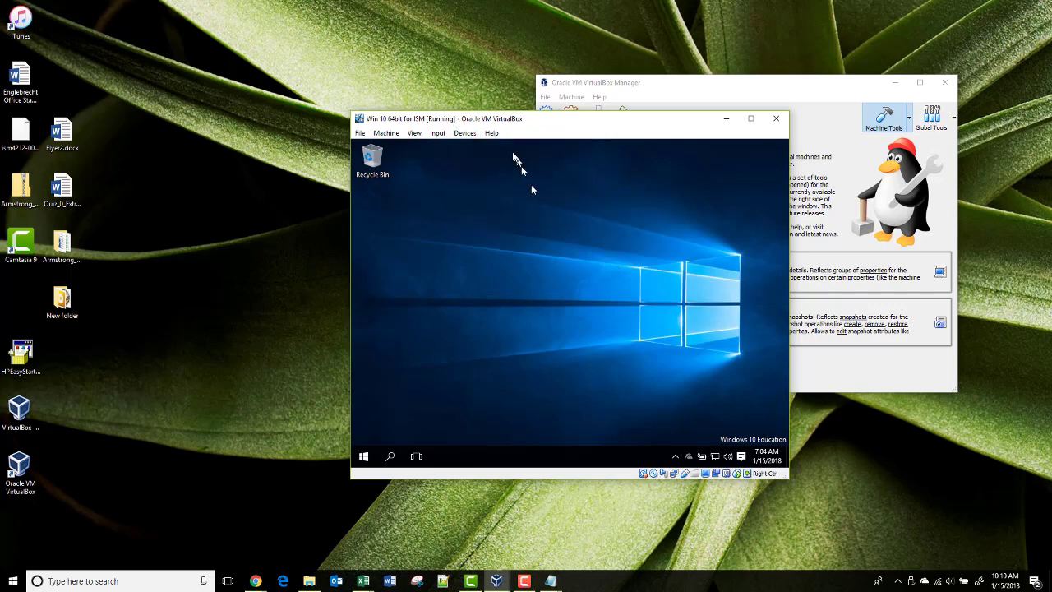
Share the host folder E:\Downloads with the machine as a permanent, auto-mounted shared folder with full access
left_click(463, 137)
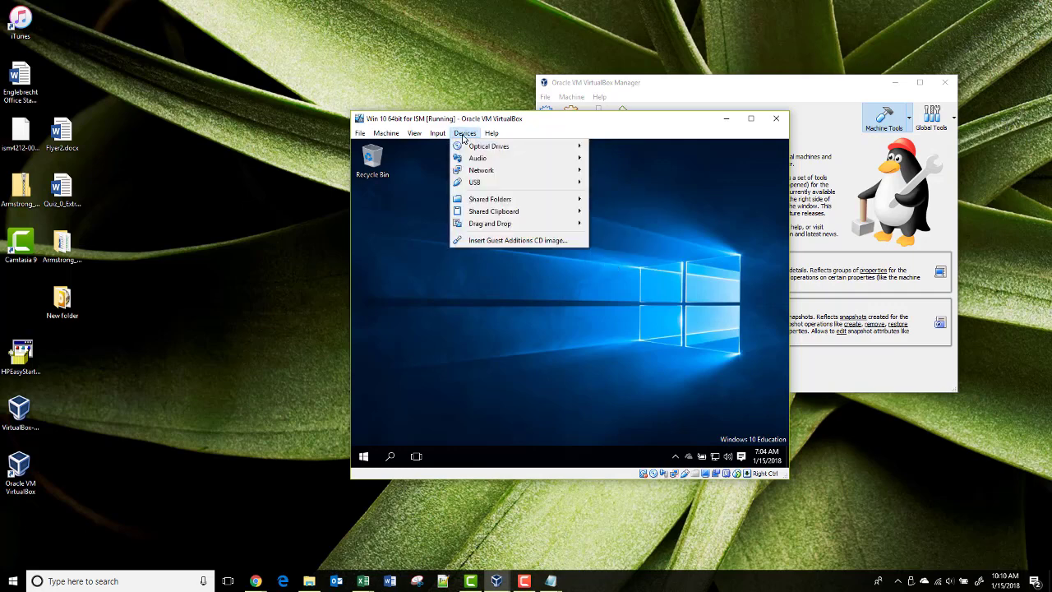
mouse_move(492, 202)
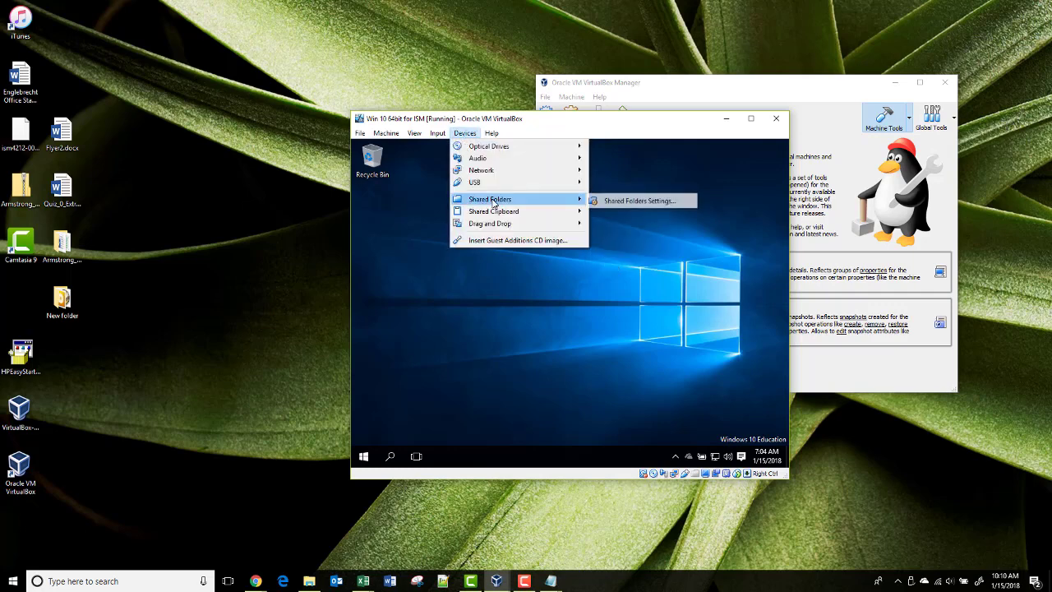
left_click(618, 201)
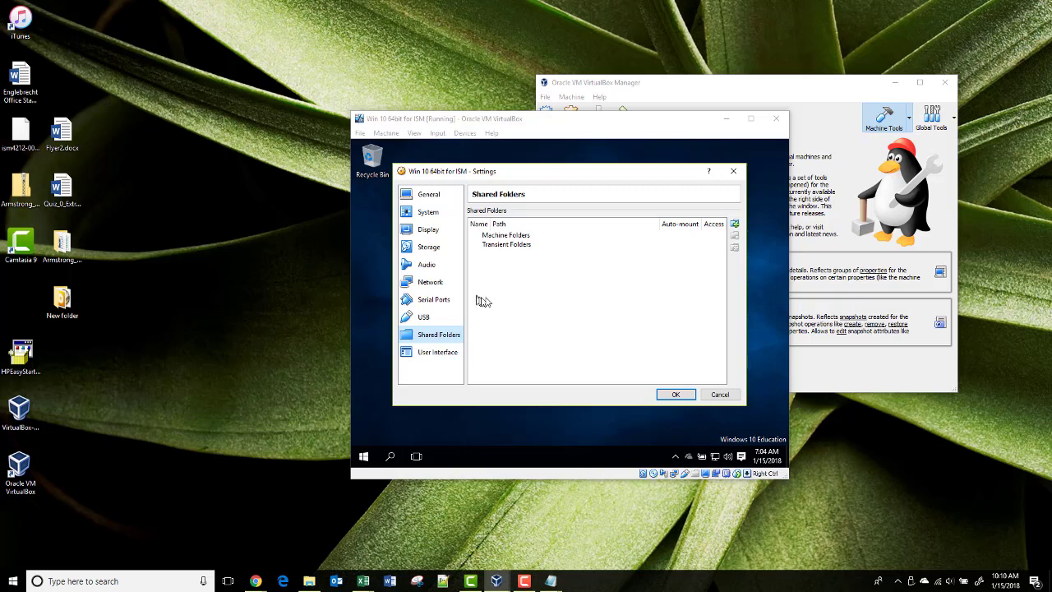
left_click(736, 225)
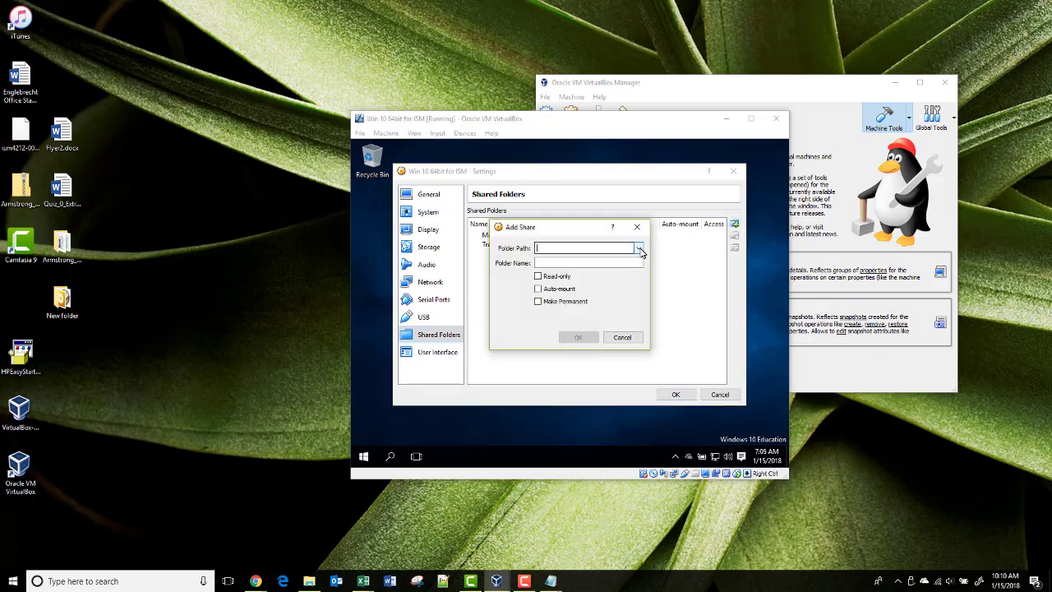
left_click(639, 251)
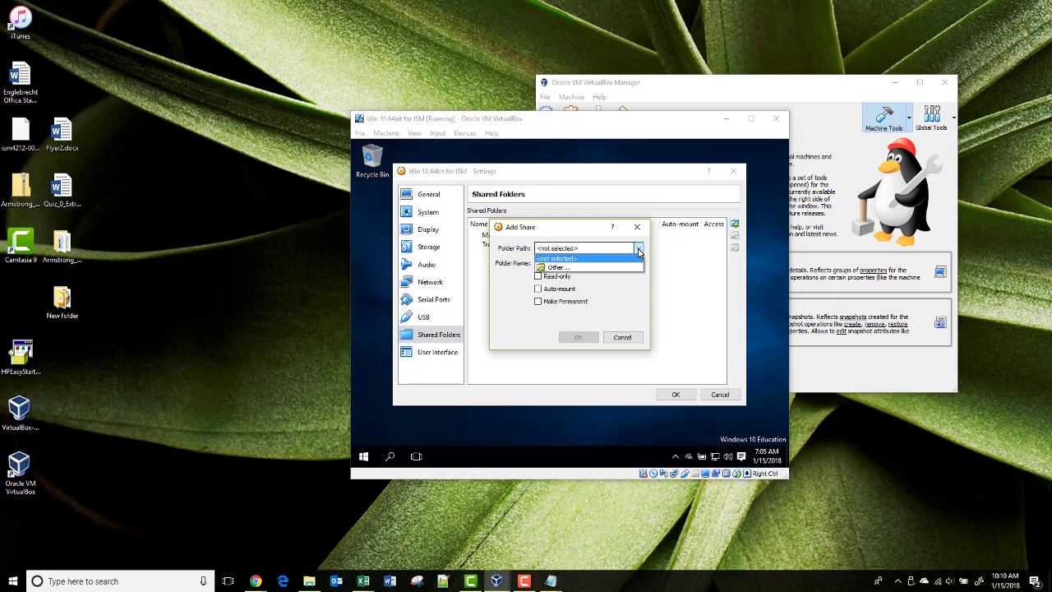
left_click(558, 270)
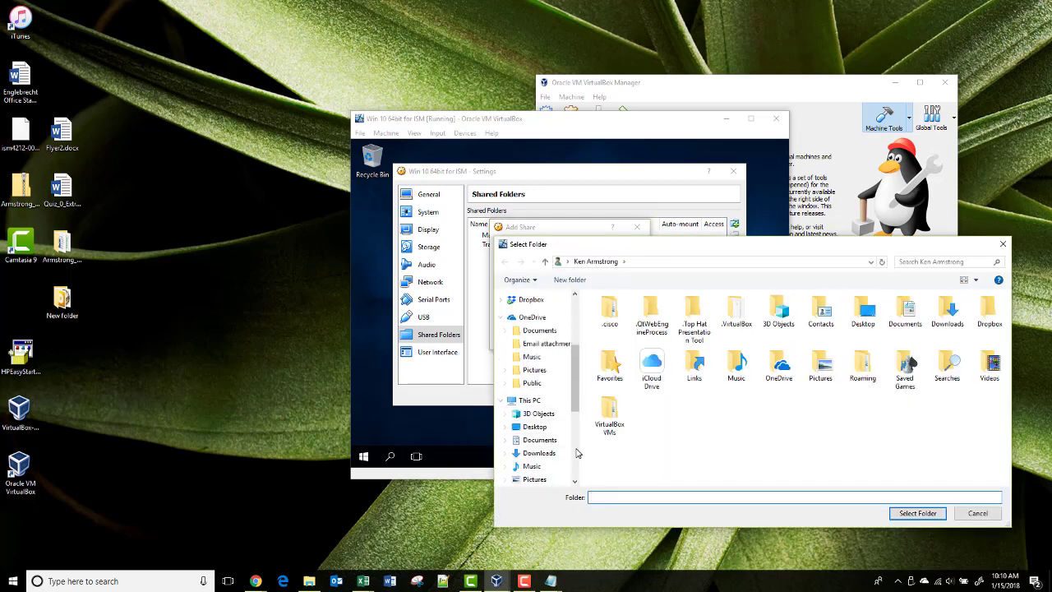
scroll(577, 453, "down", 3)
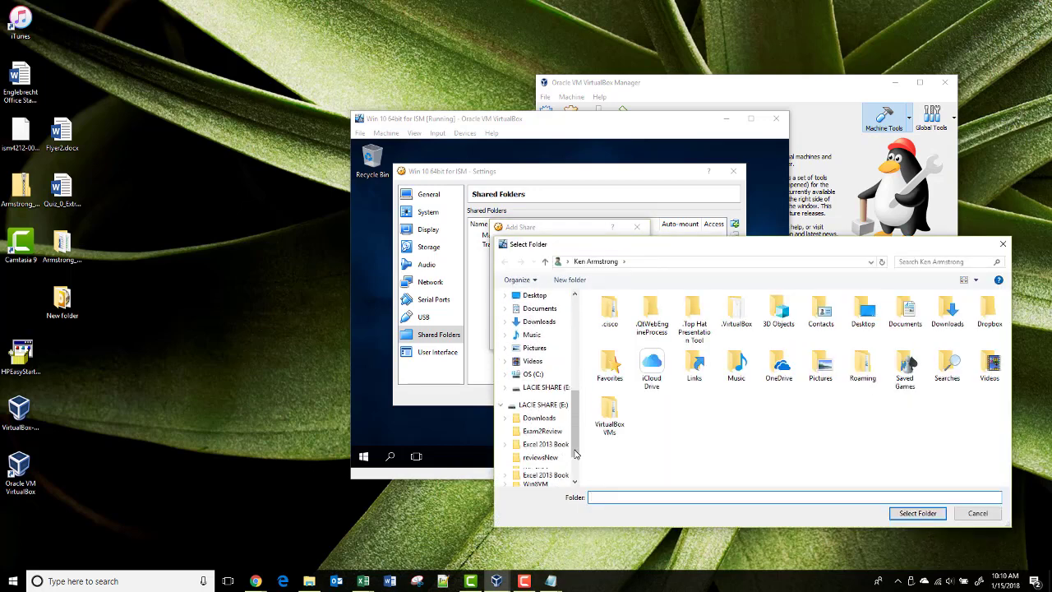
left_click(539, 419)
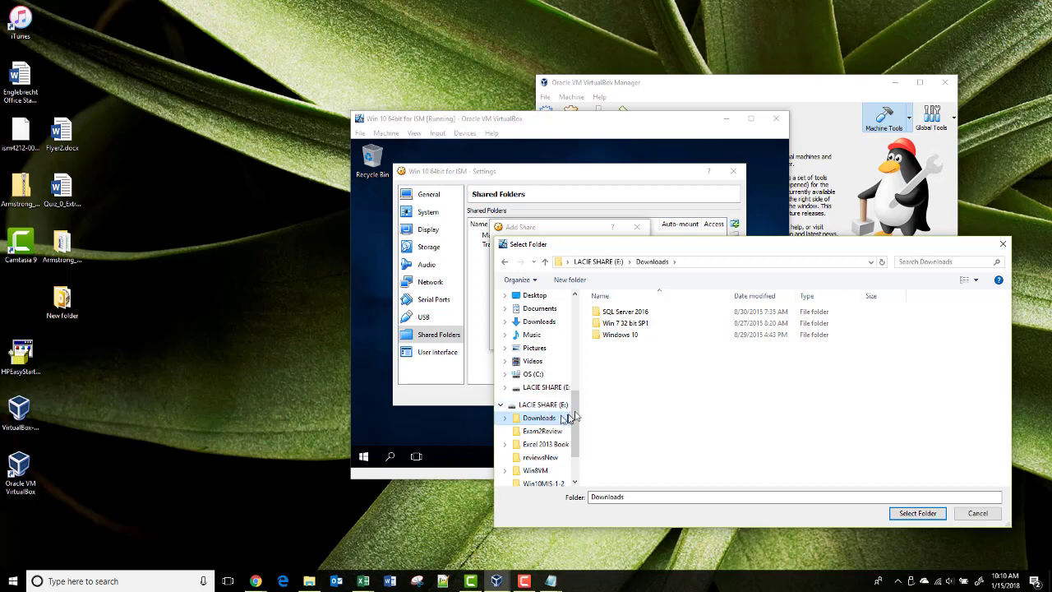
key("Return")
left_click(539, 290)
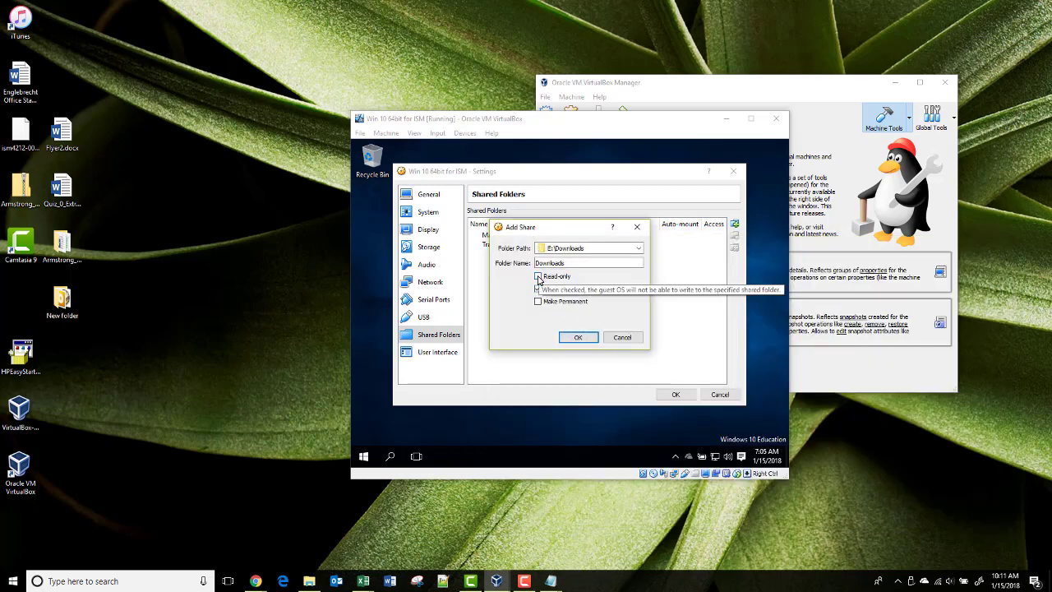
left_click(578, 337)
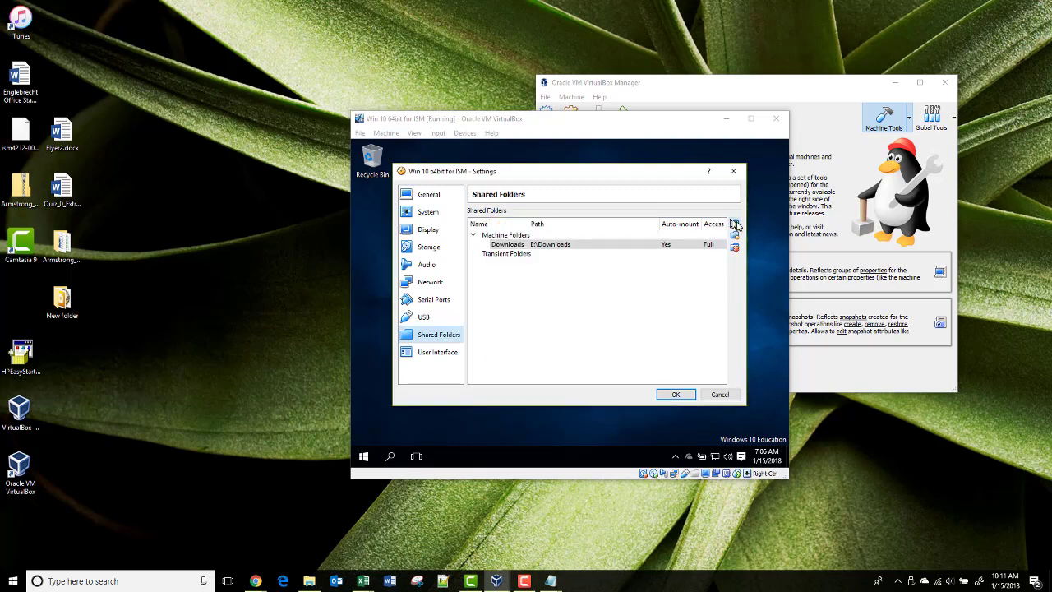
Share the host's Documents folder as a permanent, auto-mounted shared folder with full access and save the machine settings
left_click(735, 225)
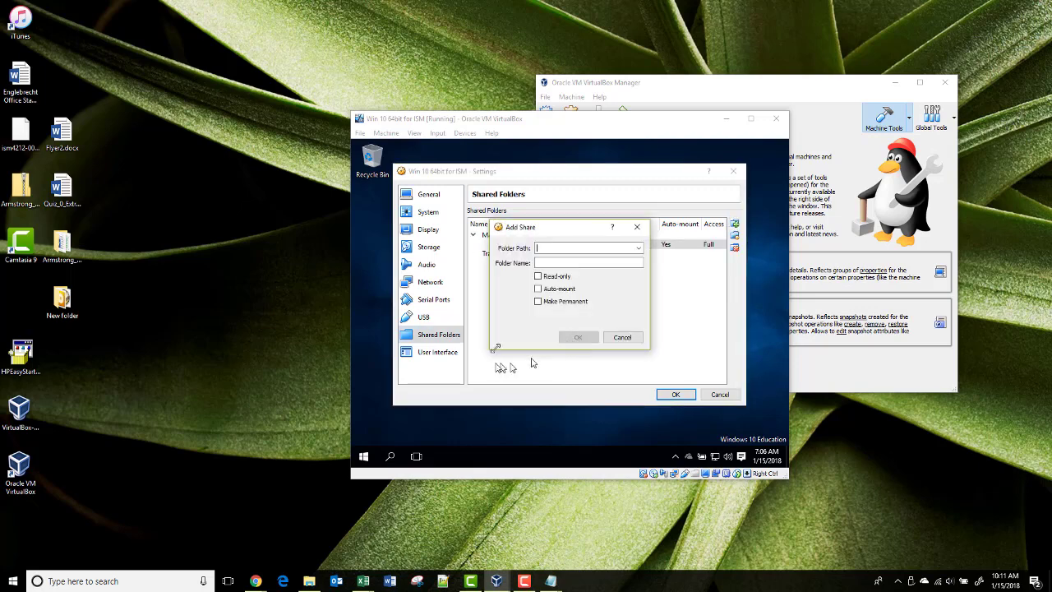
left_click(638, 247)
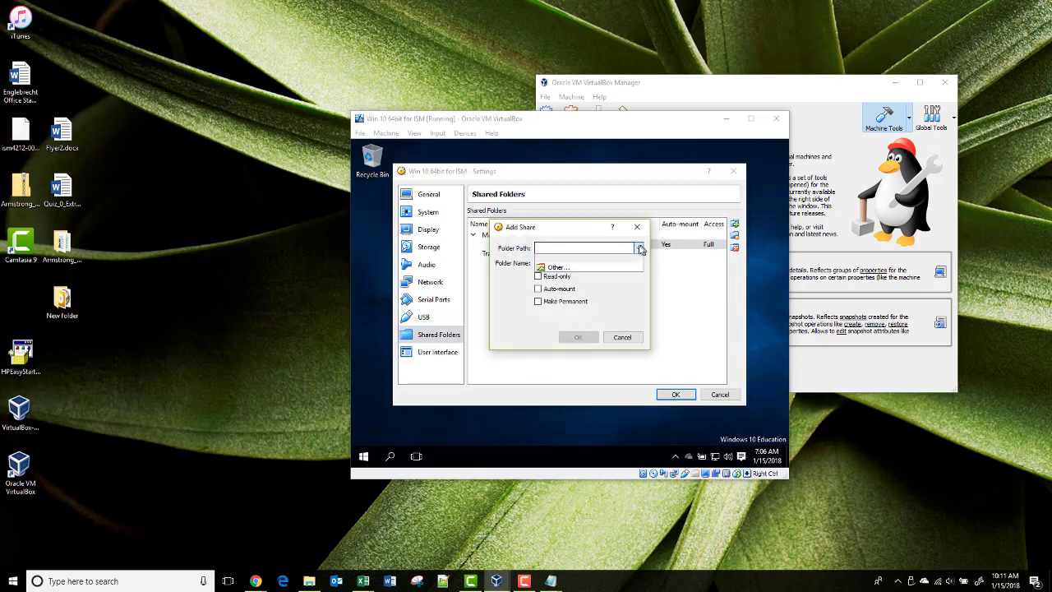
left_click(601, 267)
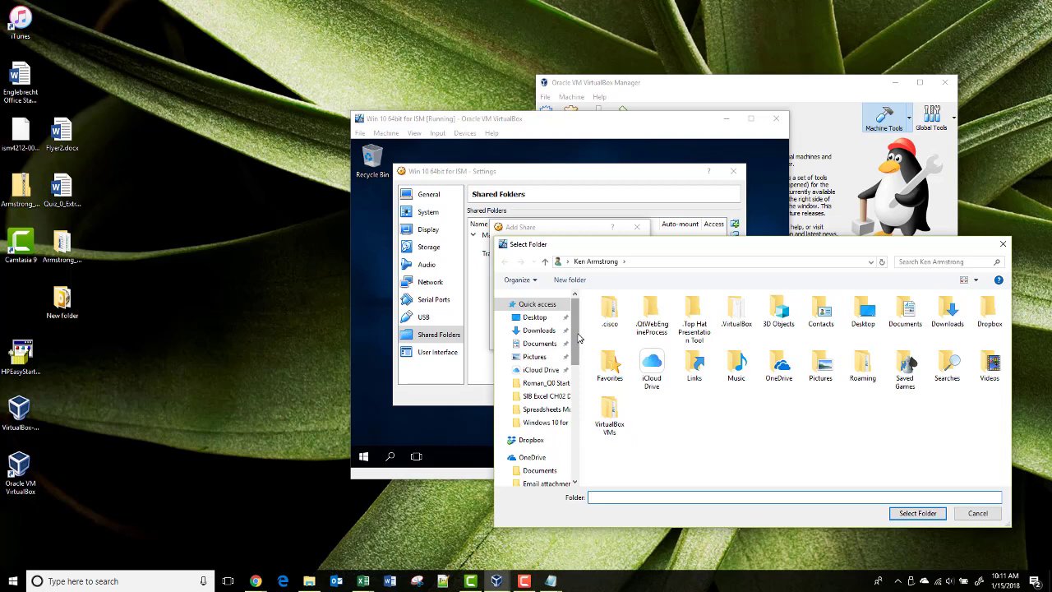
left_click_drag(574, 338, 577, 404)
left_click(539, 352)
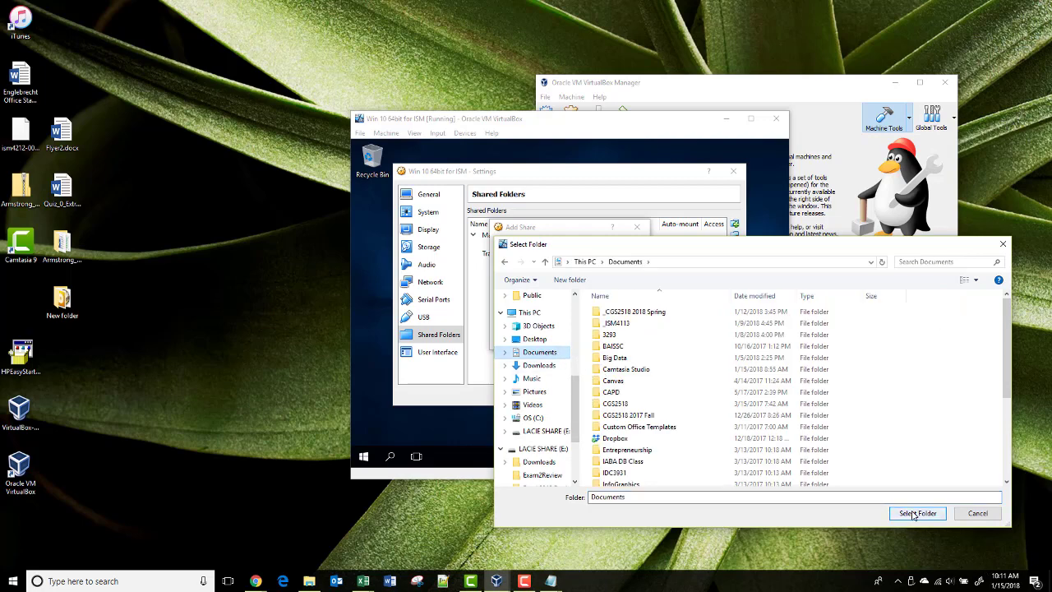
left_click(912, 514)
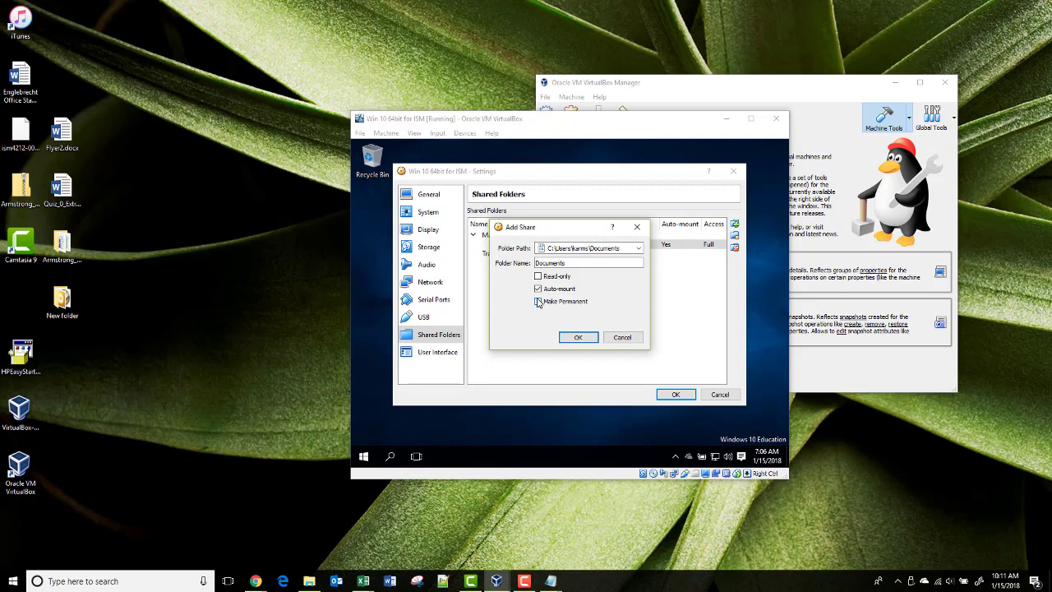
left_click(538, 301)
left_click(577, 337)
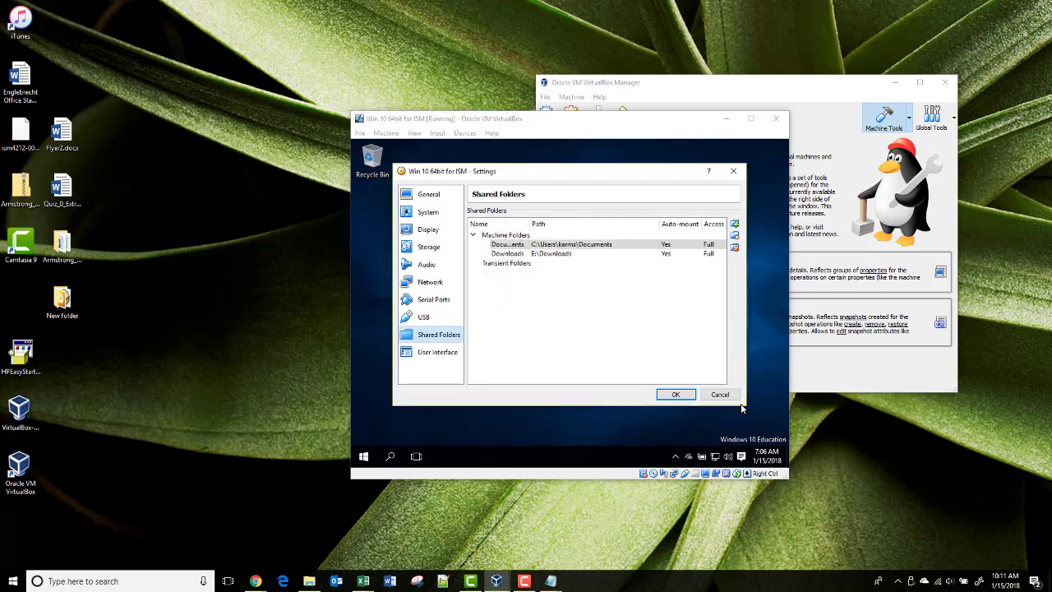
left_click(674, 394)
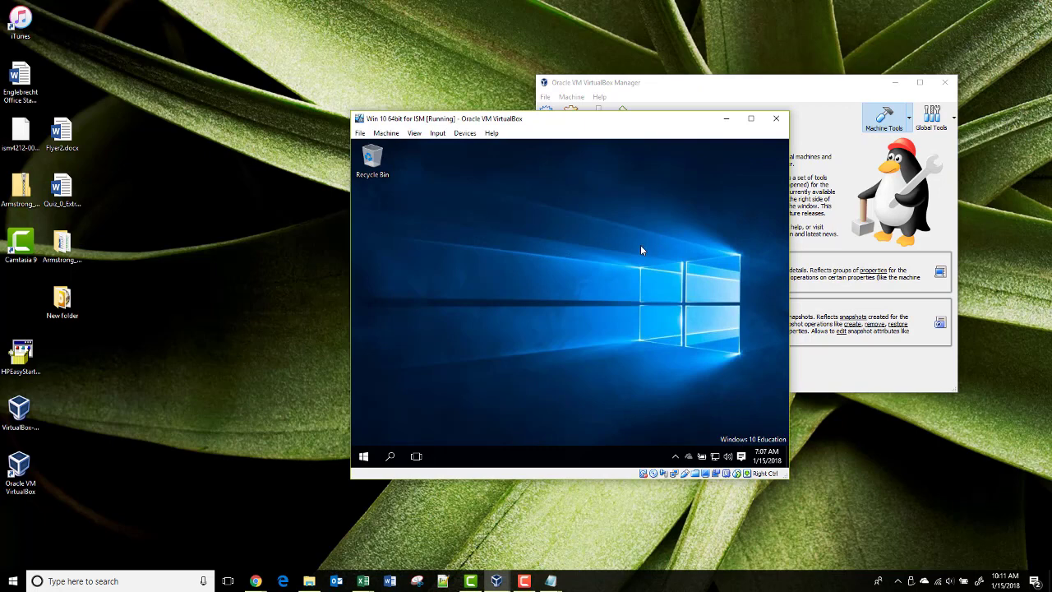
Open File Explorer in the guest and browse the Documents share, then the Downloads share, under VBOXSVR
key("super+e")
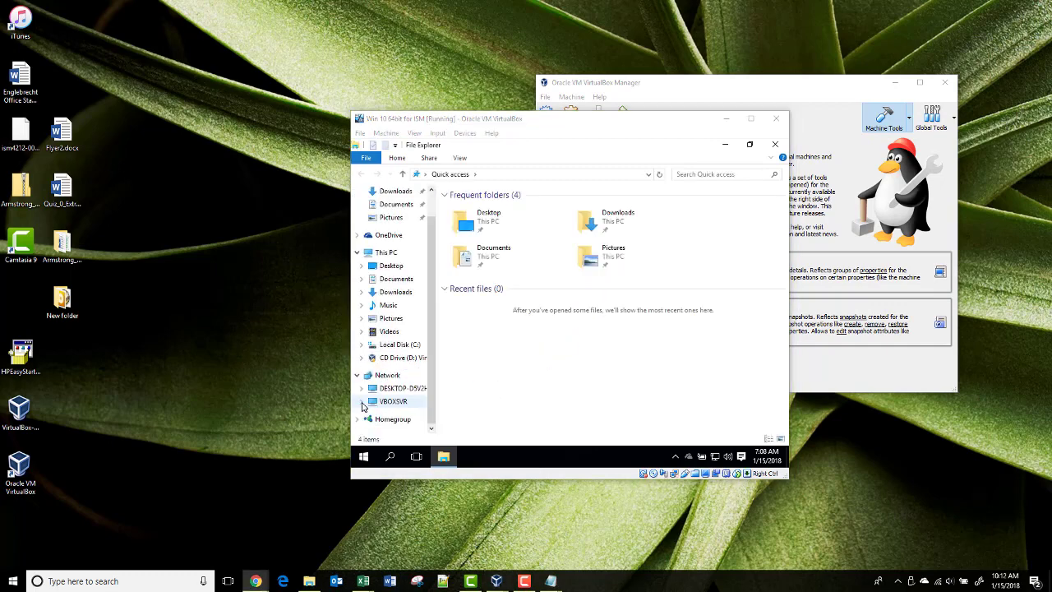
left_click(362, 401)
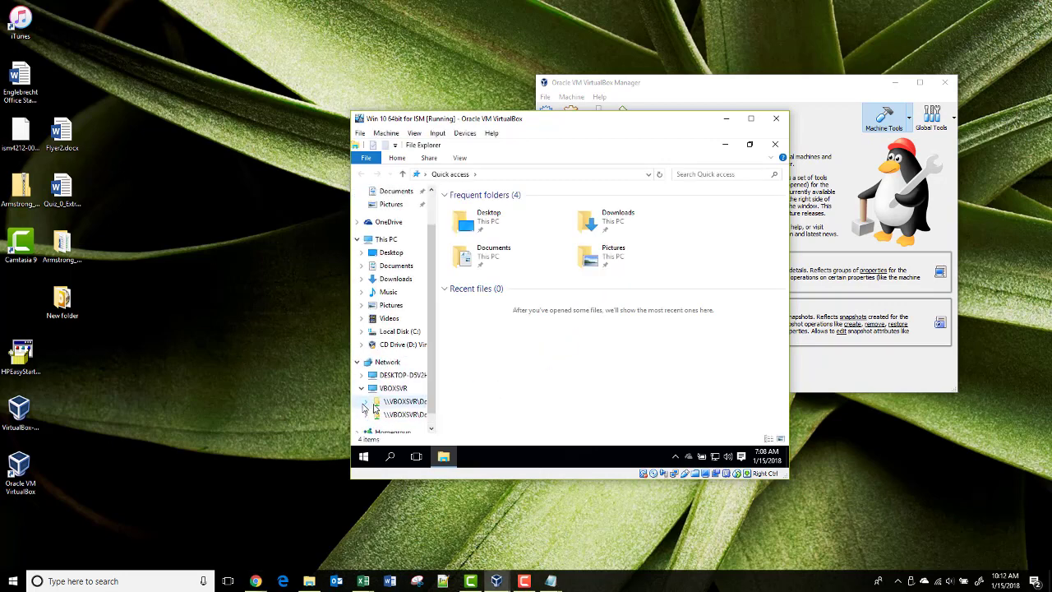
left_click_drag(432, 385, 510, 384)
left_click(436, 403)
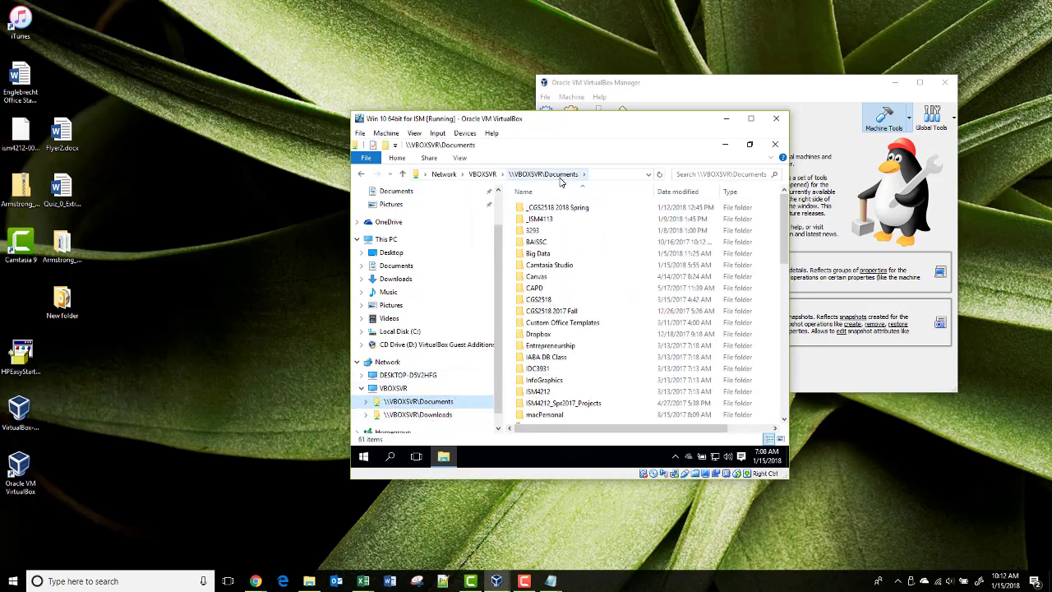
left_click(451, 401)
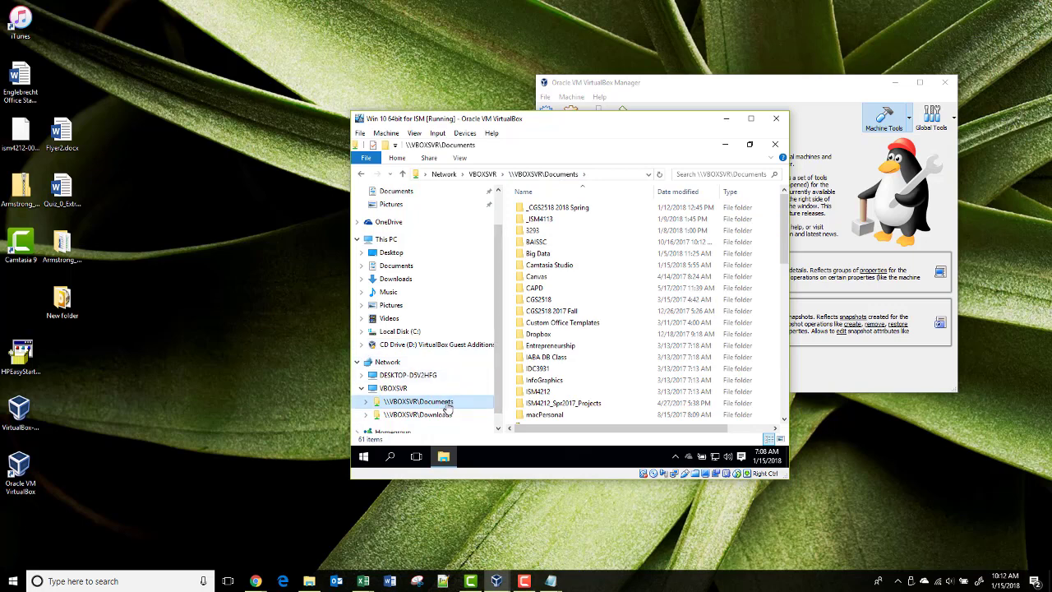
left_click(438, 414)
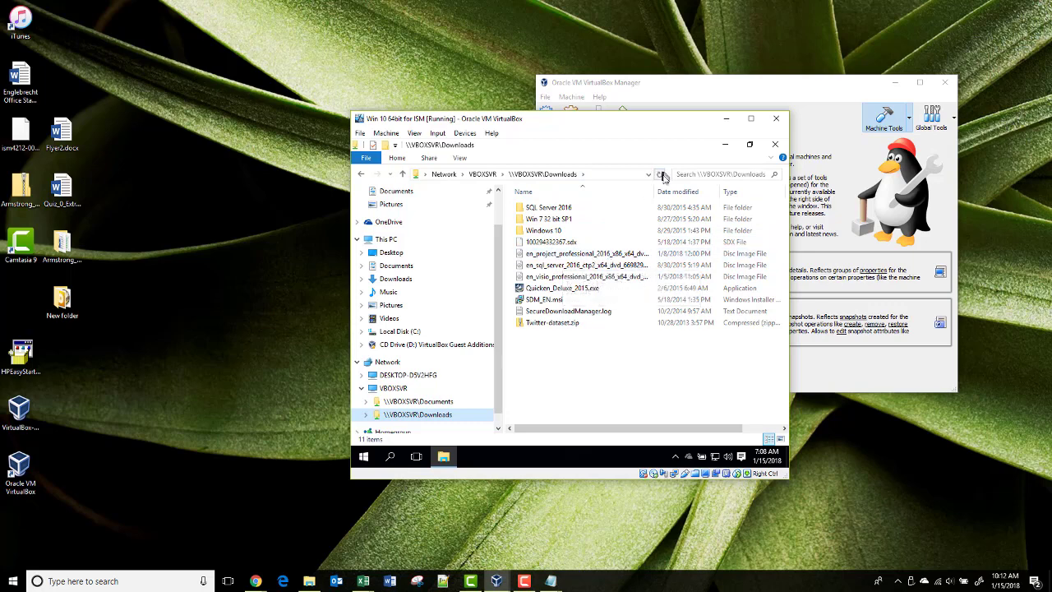
Widen the Name column and copy en_sql_server_2016_ctp2_x64_dvd_6698294.iso from the Downloads share to the guest's desktop
left_click_drag(655, 191, 705, 191)
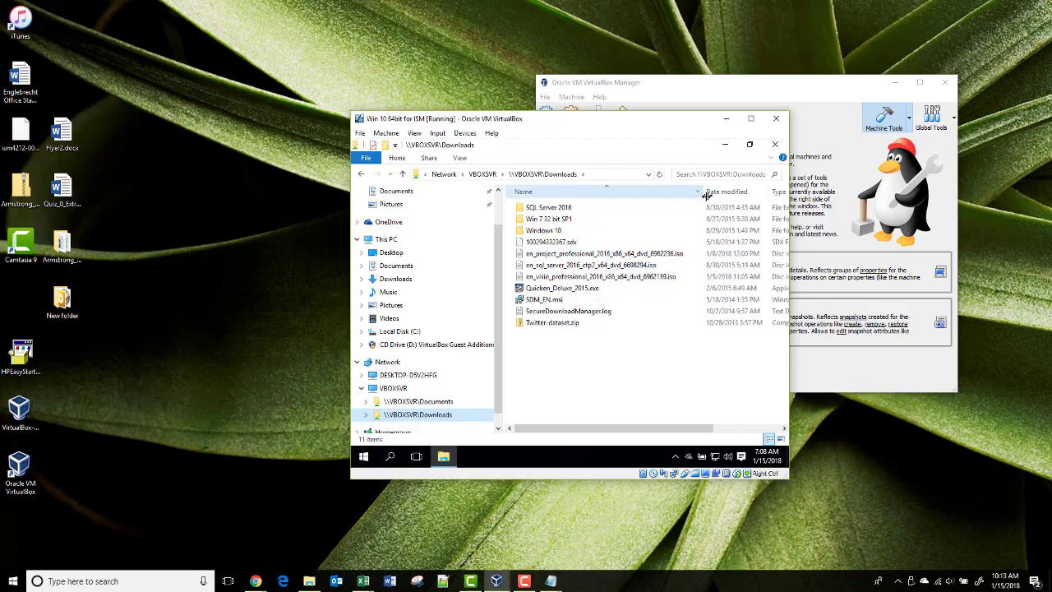
left_click(559, 266)
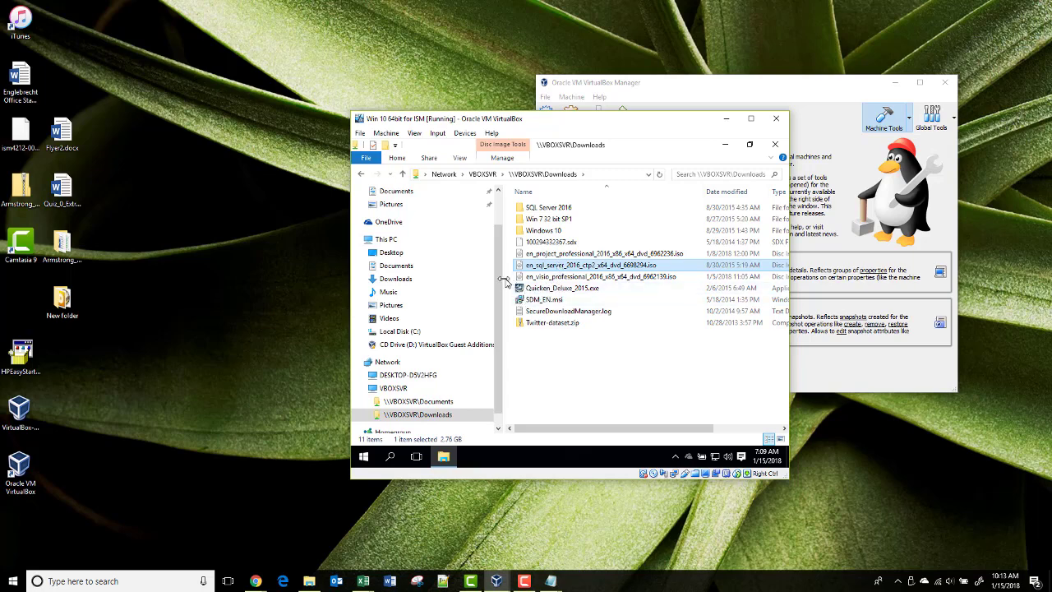
scroll(499, 287, "up", 2)
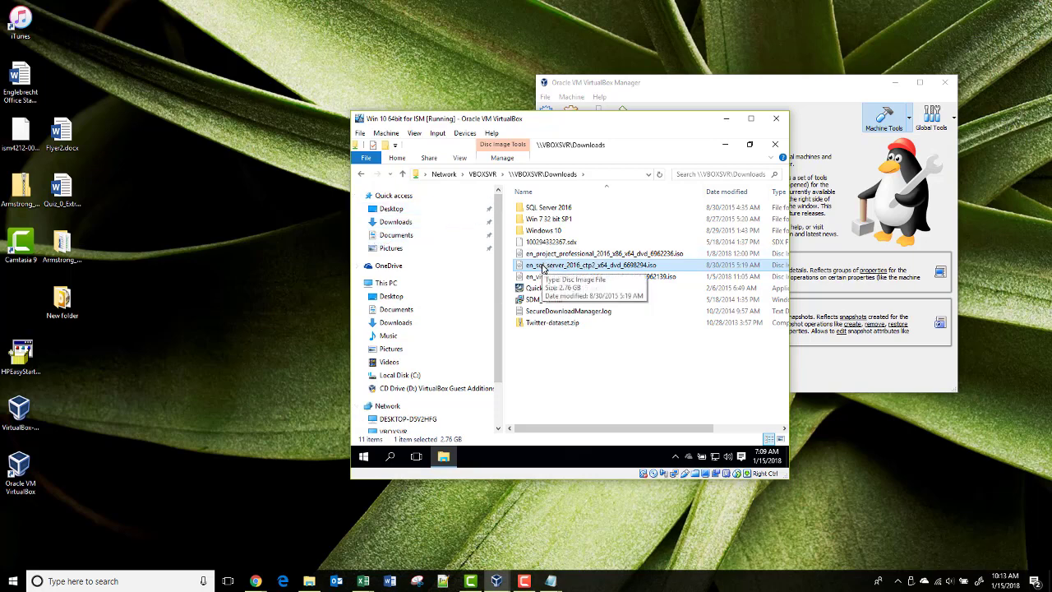
left_click_drag(542, 269, 398, 212)
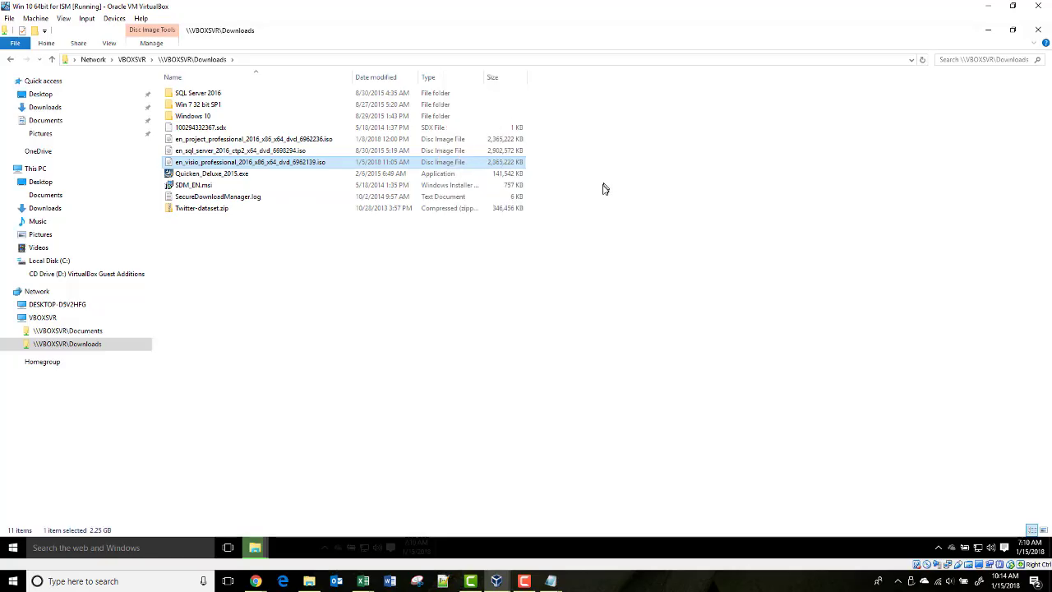
Reduce the maximized File Explorer window and copy the Project Professional 2016 and Visio Professional 2016 ISO files to the guest's desktop
left_click(365, 163)
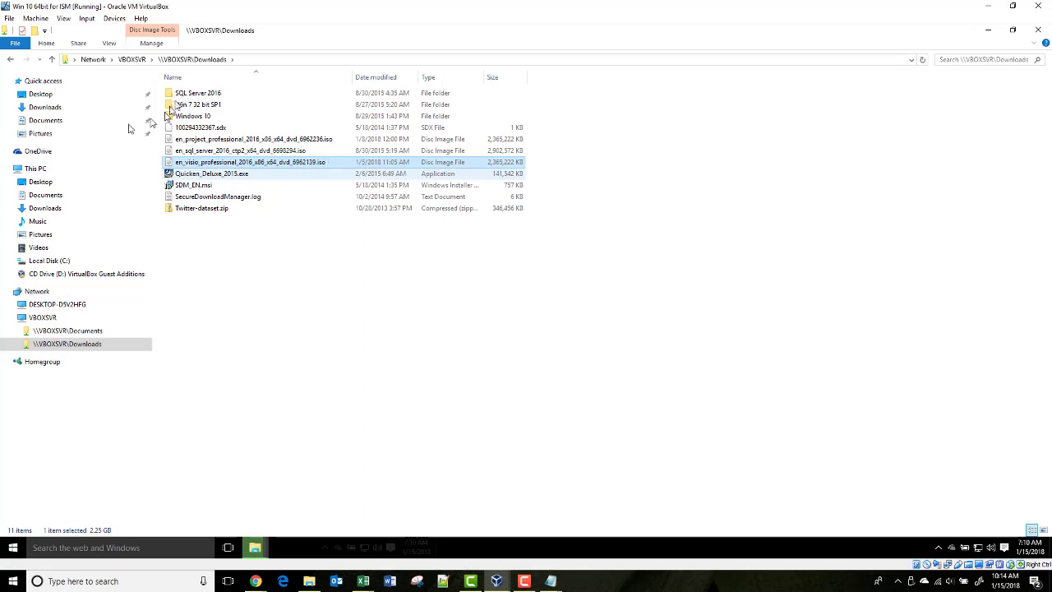
left_click(1013, 30)
key("Up")
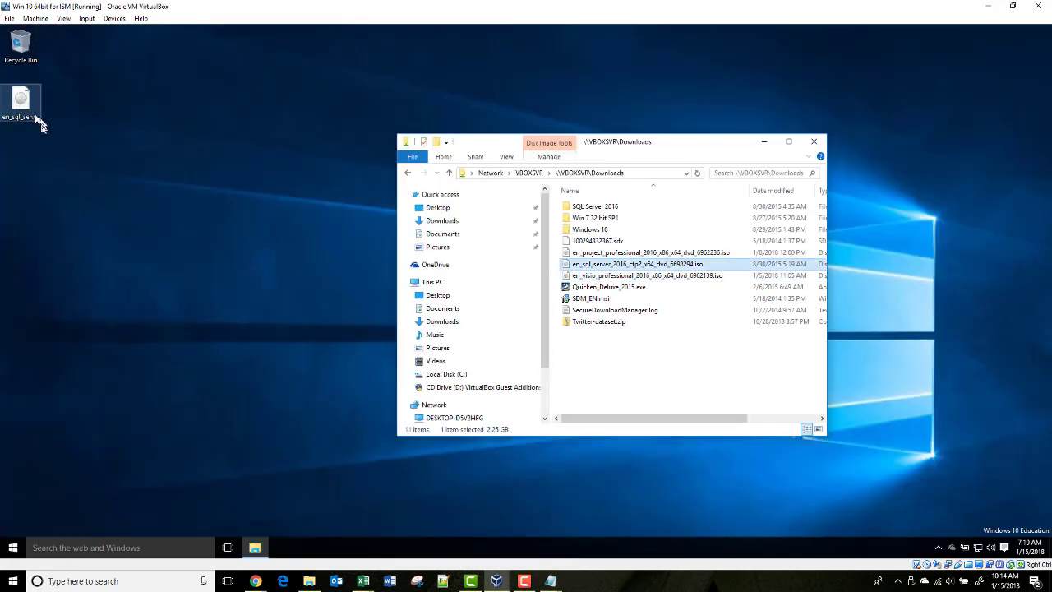
left_click(591, 254)
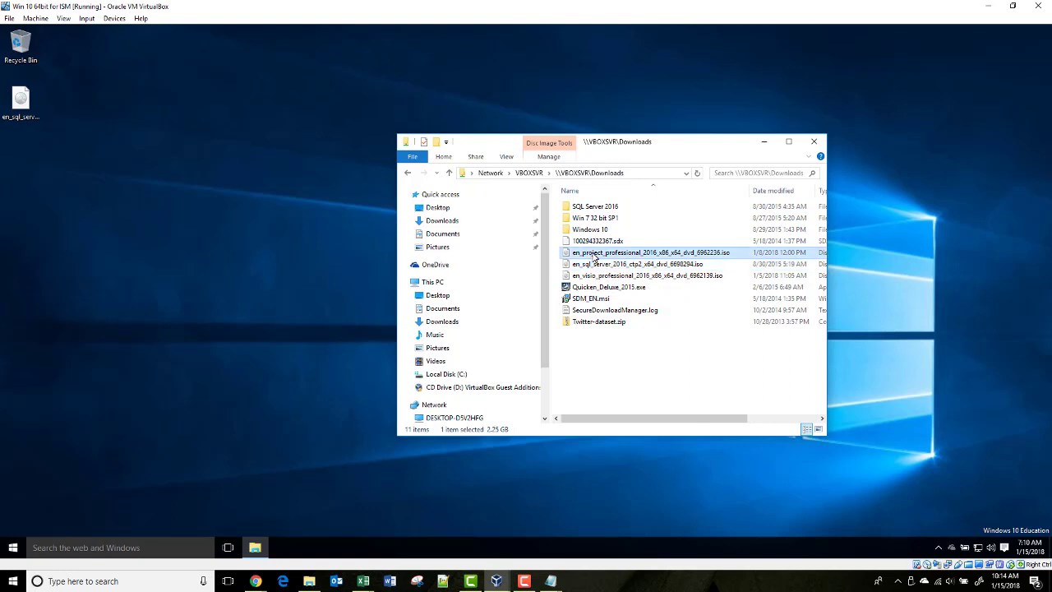
left_click_drag(593, 256, 189, 197)
left_click(598, 280)
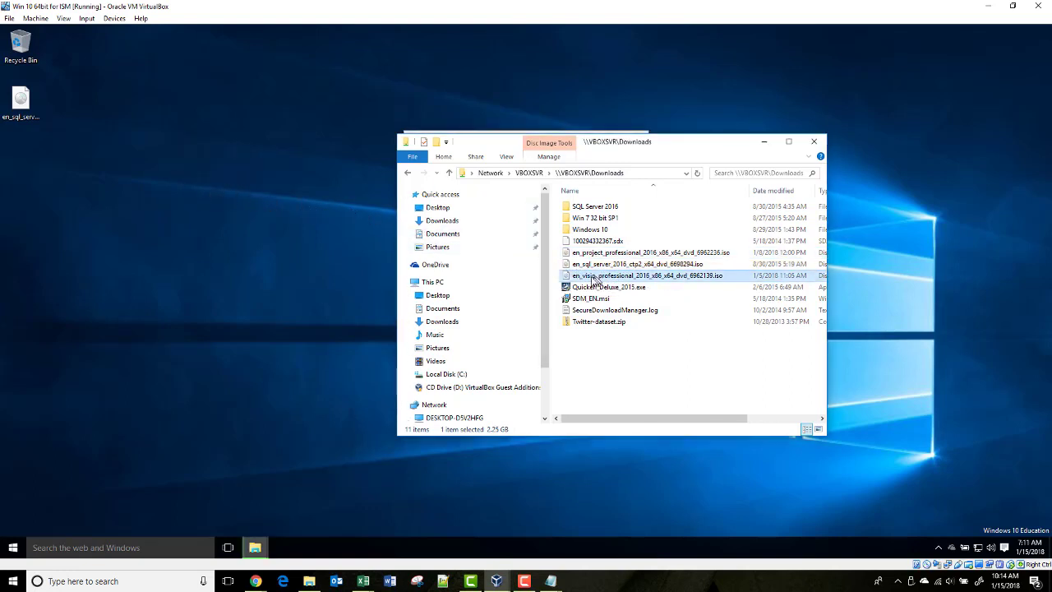
left_click_drag(594, 280, 292, 281)
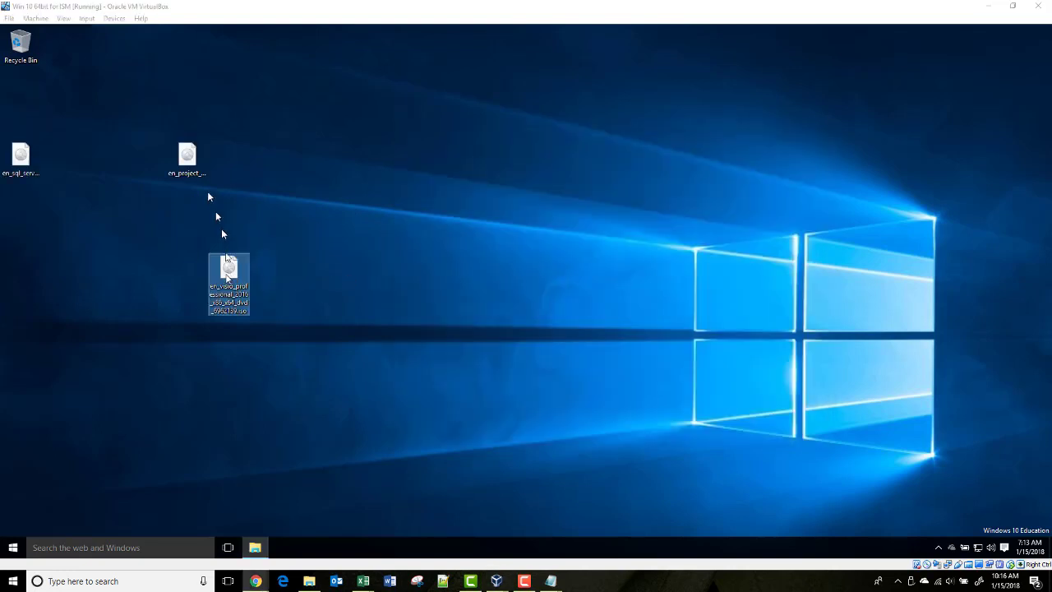
Move the SQL Server ISO icon on the guest's desktop above the Project and Visio ISO icons
left_click(187, 158)
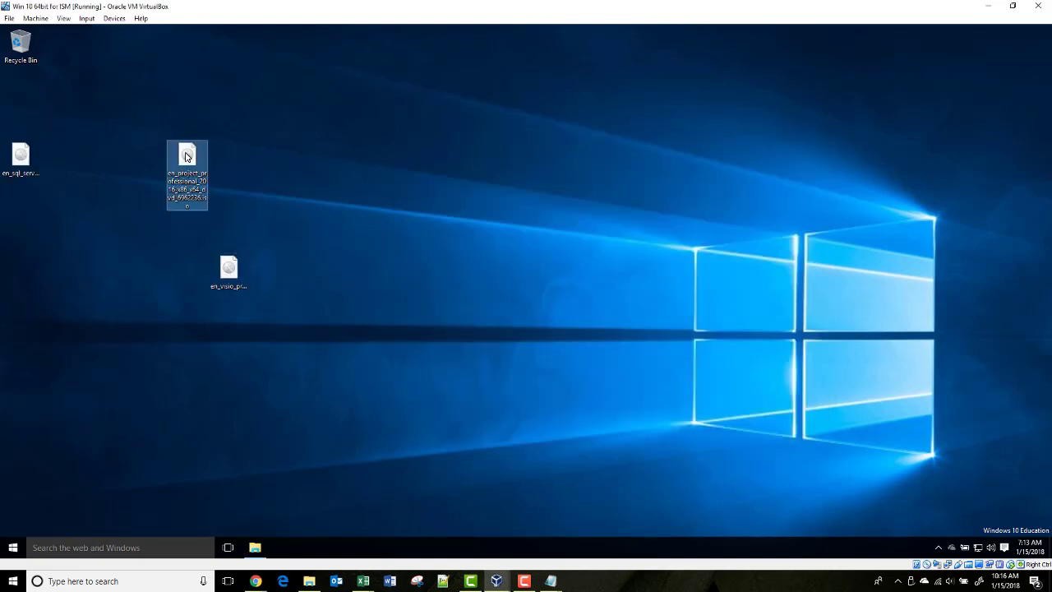
left_click(33, 161)
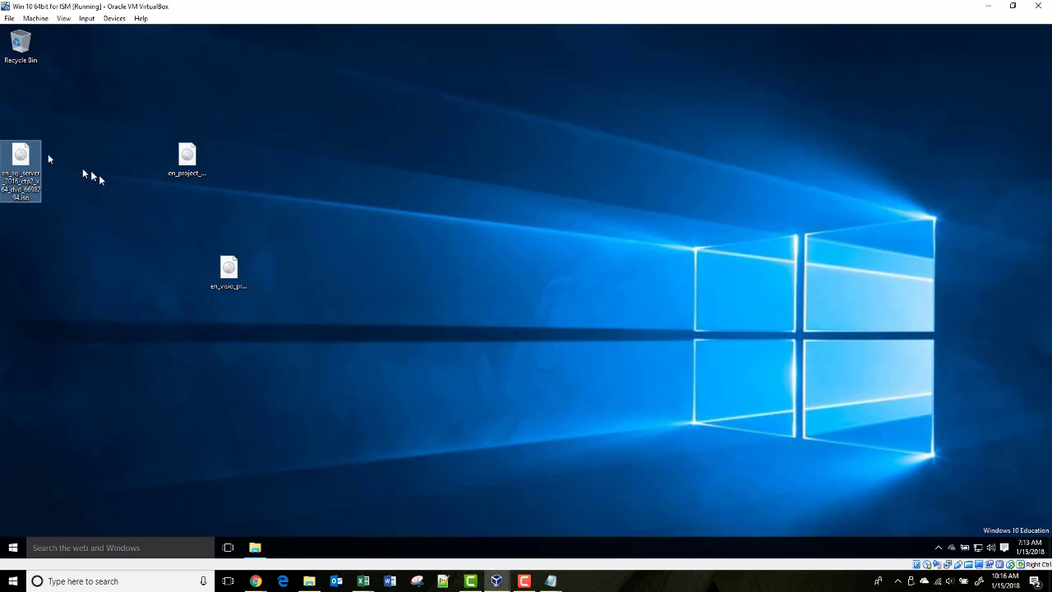
left_click_drag(22, 158, 230, 100)
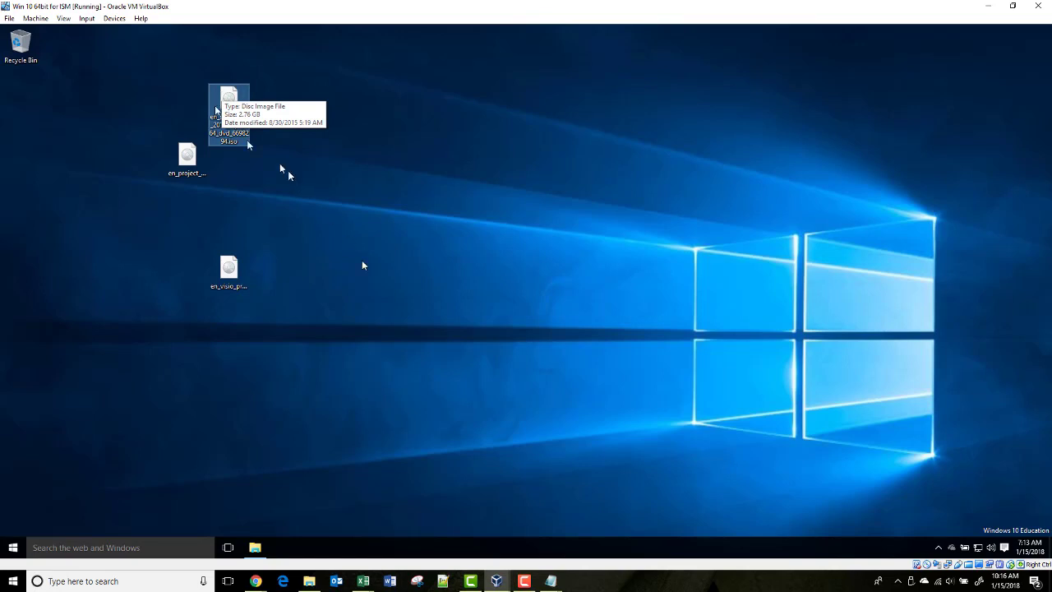
Check the devices and drives listed in the guest's This PC and minimize File Explorer
left_click(257, 546)
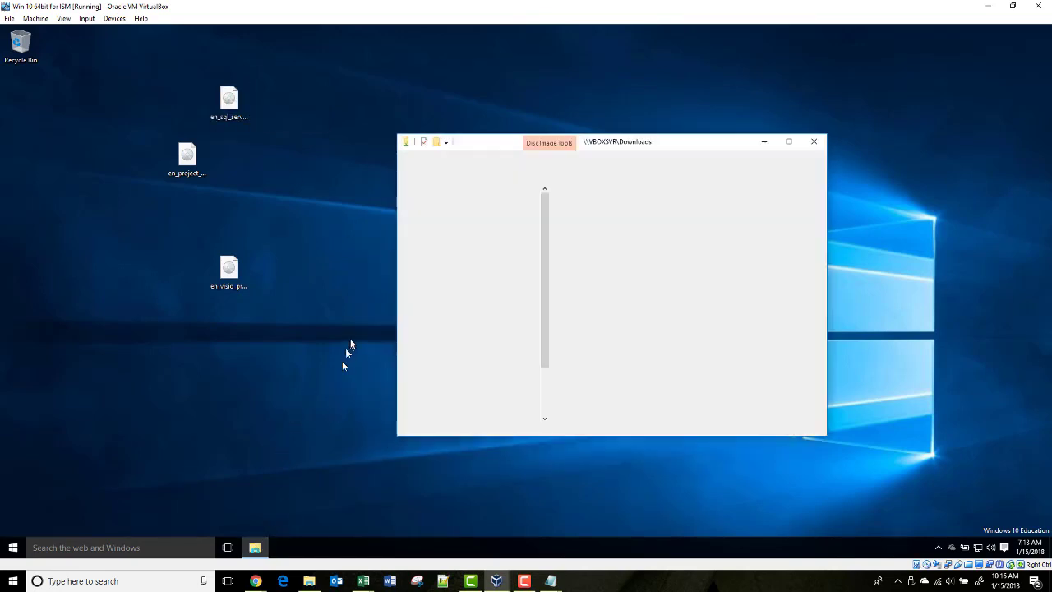
right_click(434, 282)
key("Escape")
left_click(434, 282)
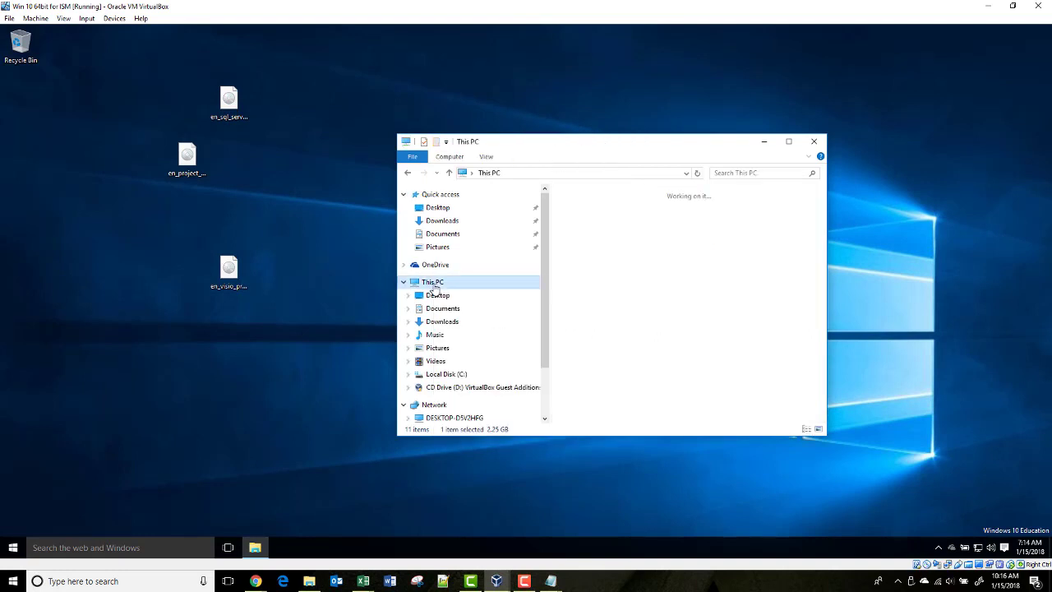
scroll(666, 345, "down", 2)
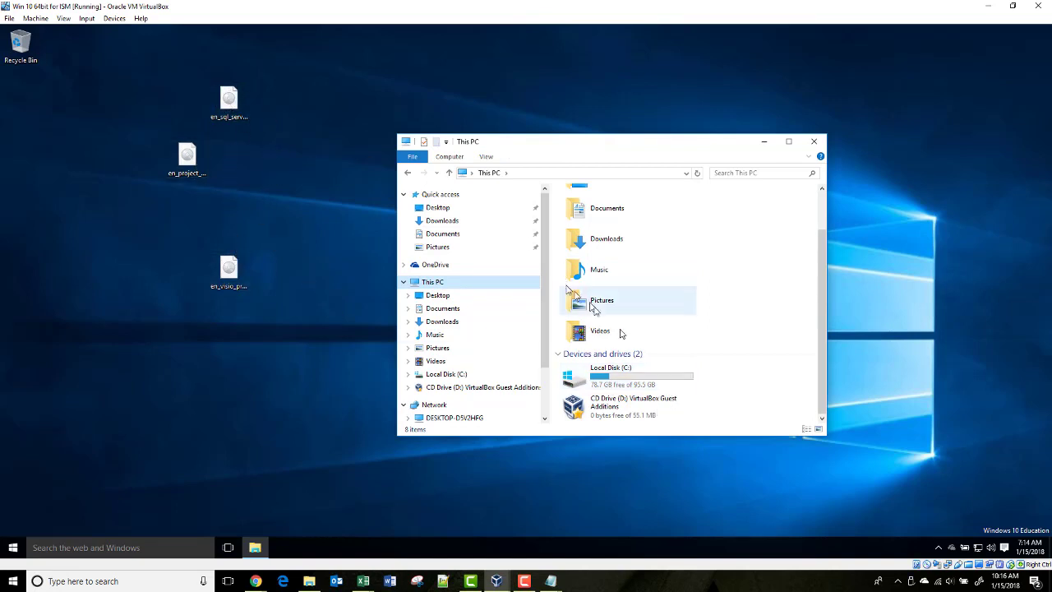
left_click(763, 146)
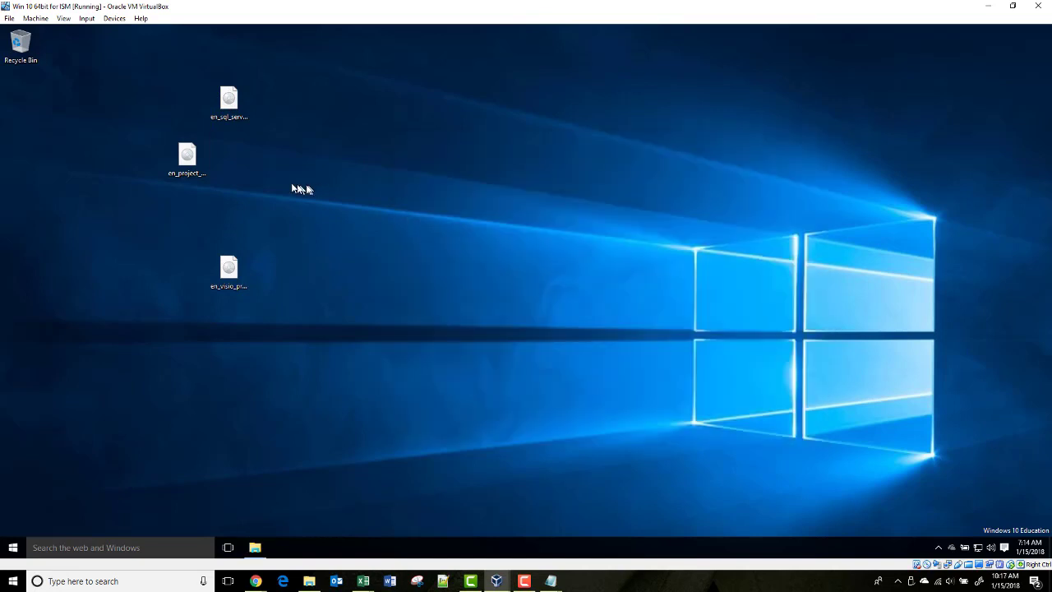
Mount the SQL Server 2016 ISO from the guest's desktop as a virtual drive
left_click(232, 99)
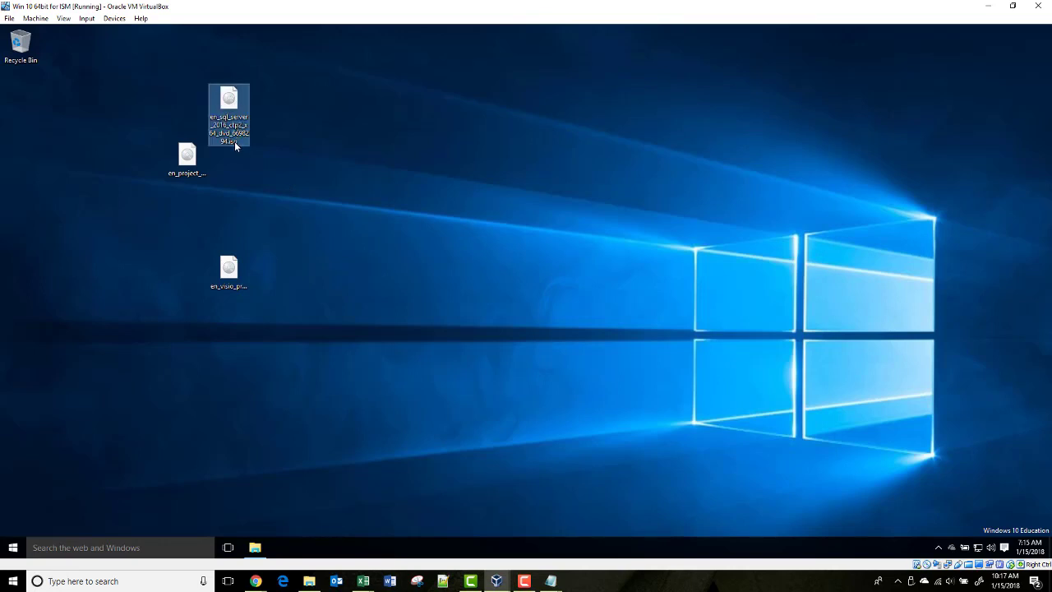
right_click(230, 98)
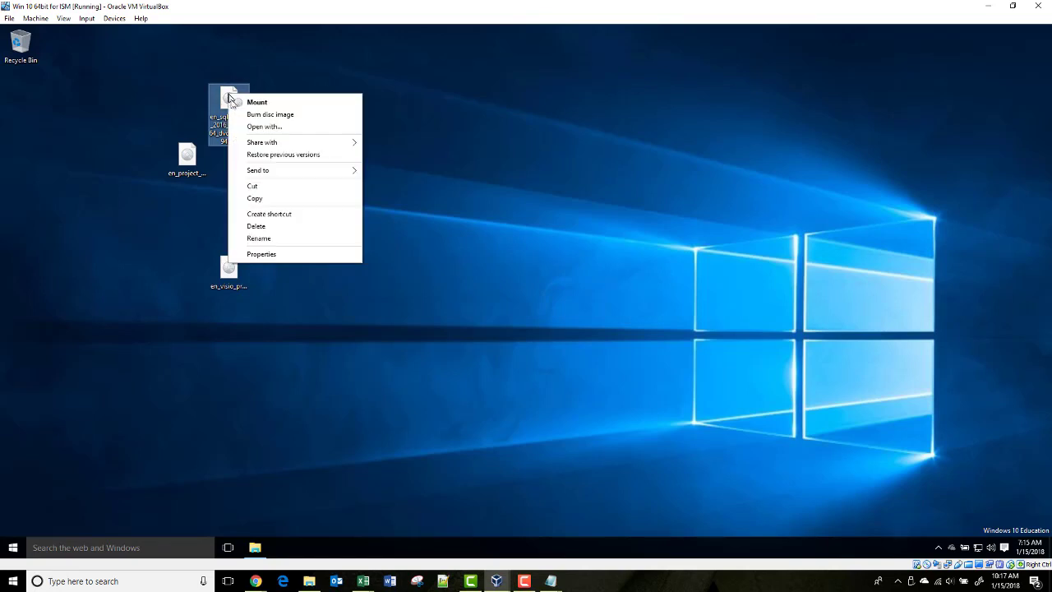
left_click(254, 105)
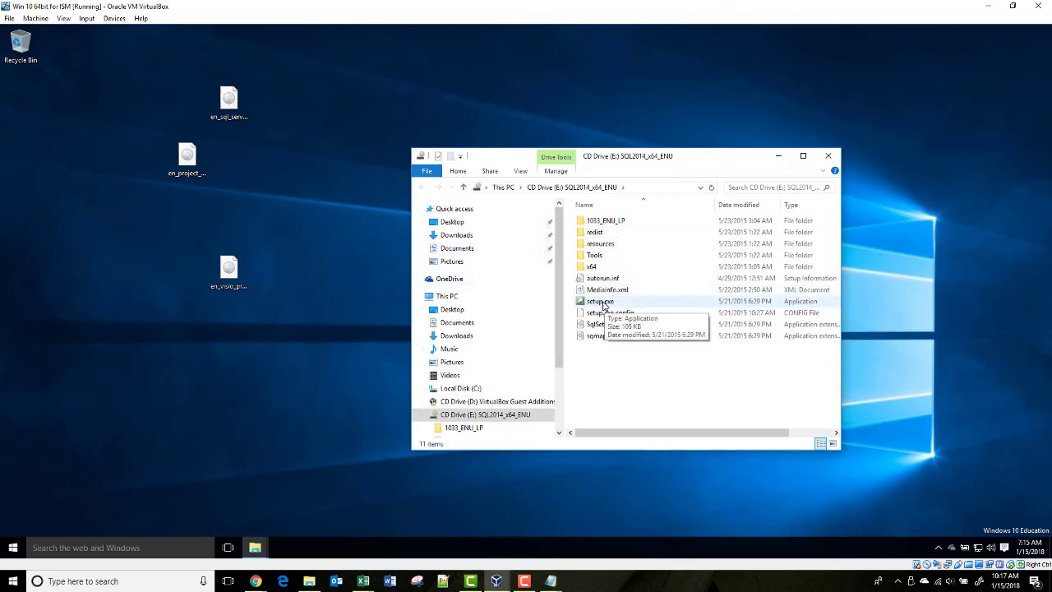
Run setup.exe from the mounted disc, allow it to make changes, and start a new SQL Server stand-alone installation
double_click(602, 302)
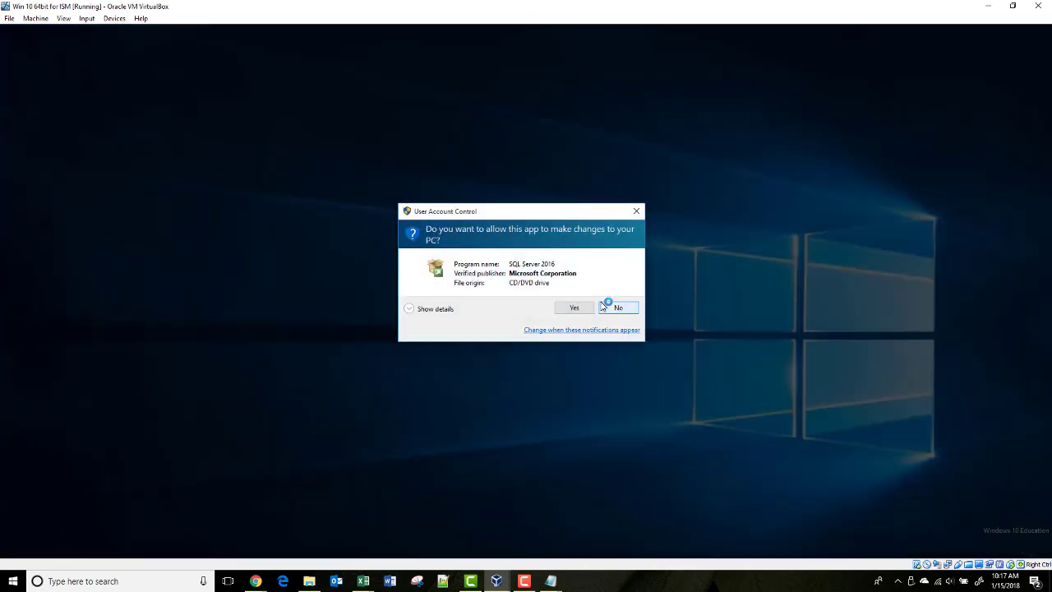
left_click(574, 308)
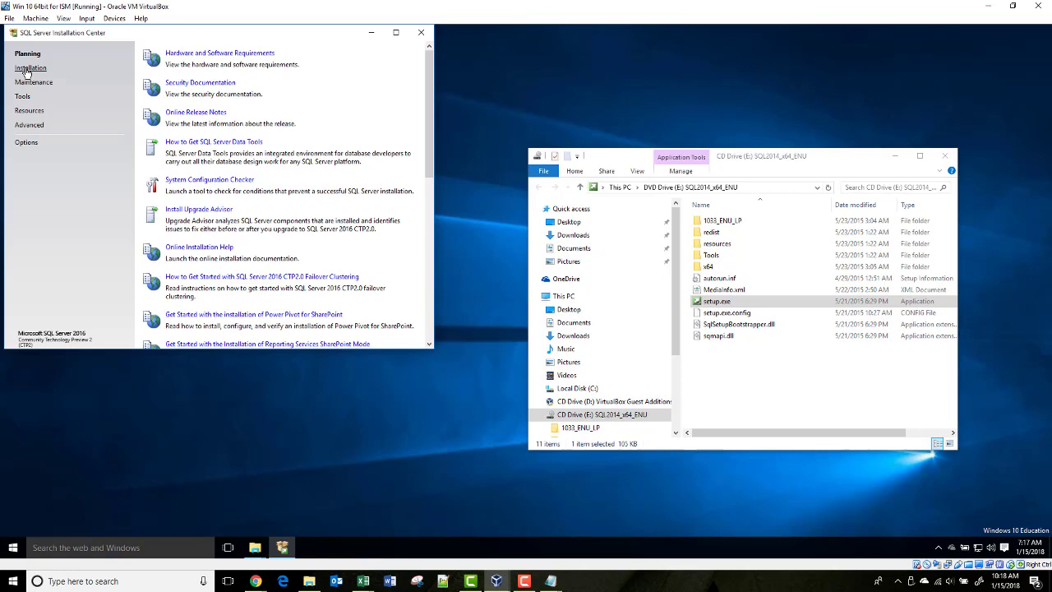
left_click(30, 68)
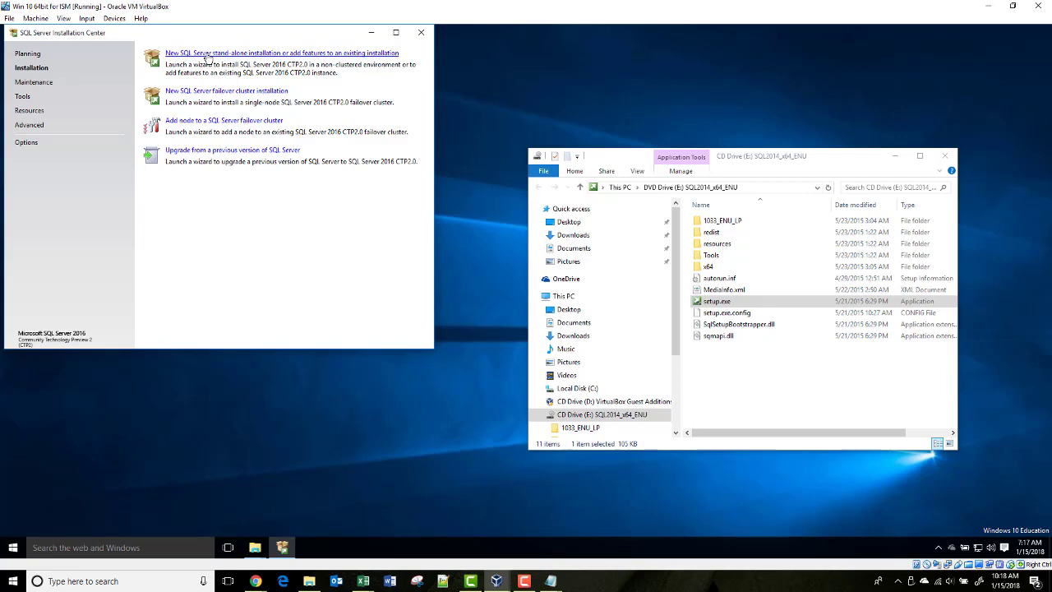
left_click(208, 54)
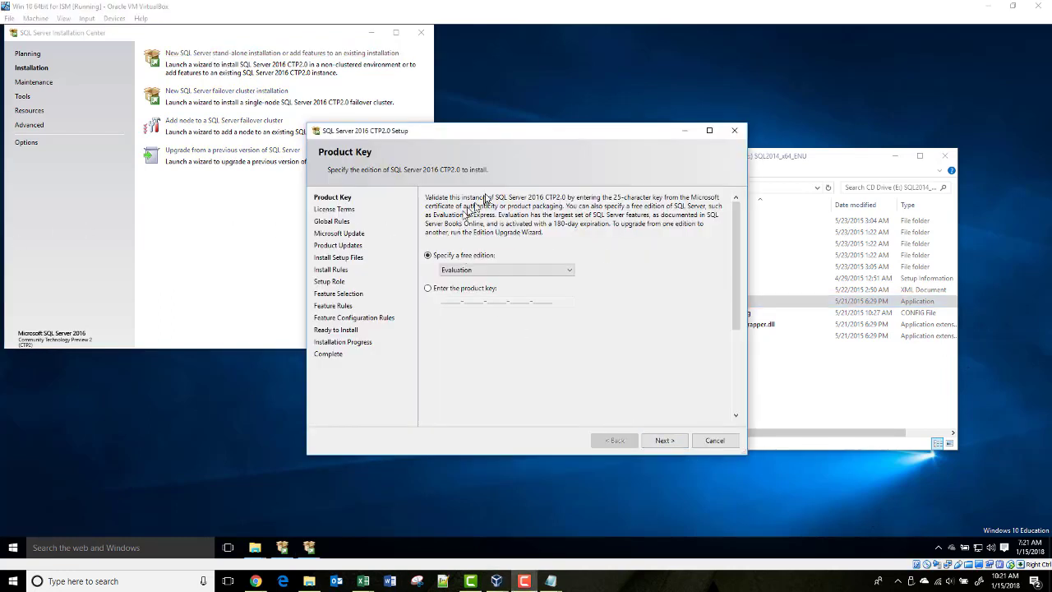
Keep the free Evaluation edition with the license terms accepted, and enable Microsoft Update checks in the SQL Server setup
left_click(666, 441)
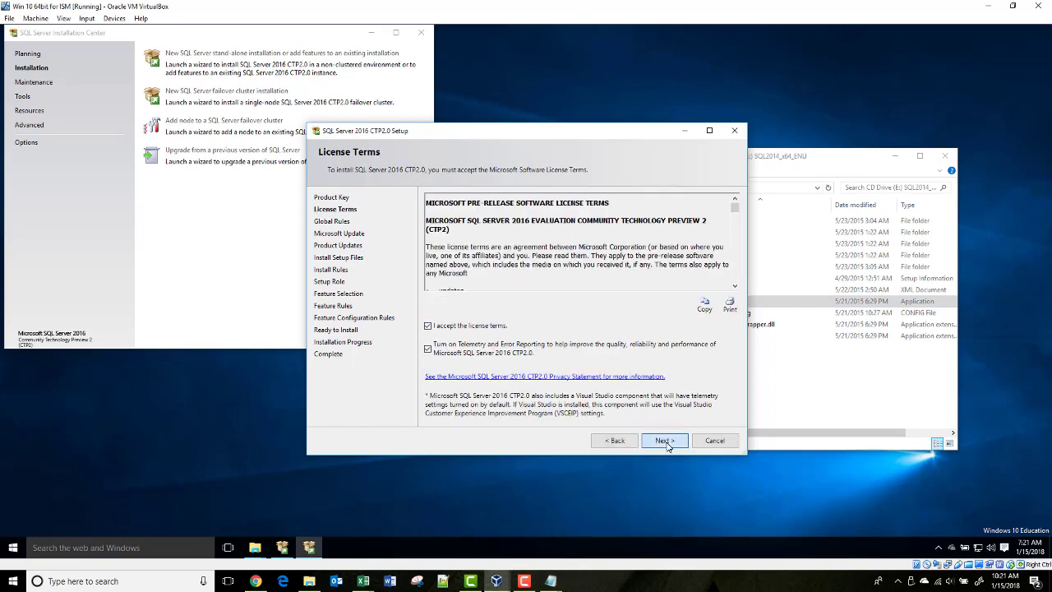
left_click(662, 441)
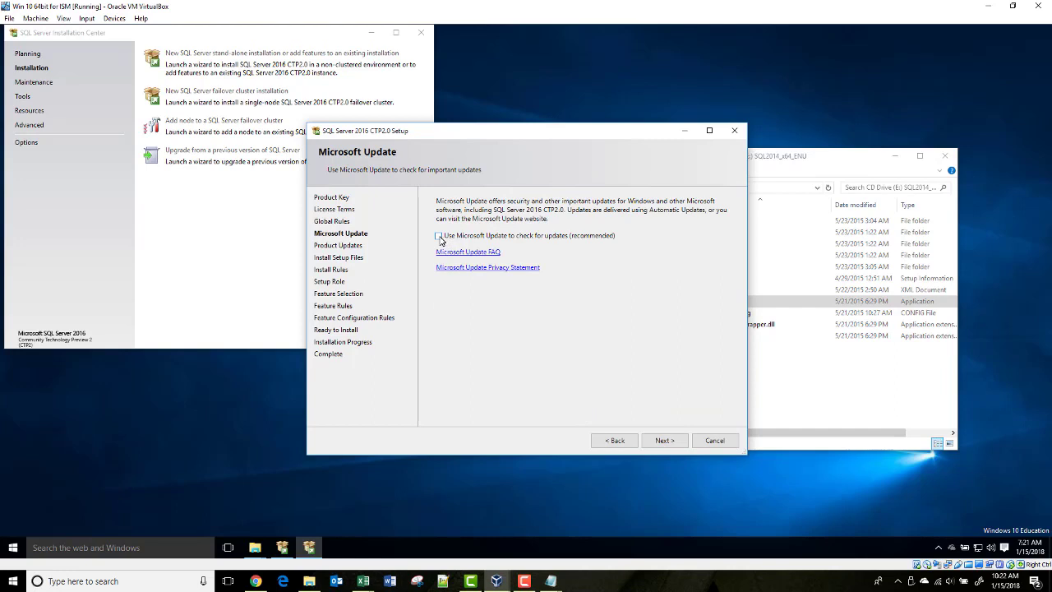
left_click(439, 238)
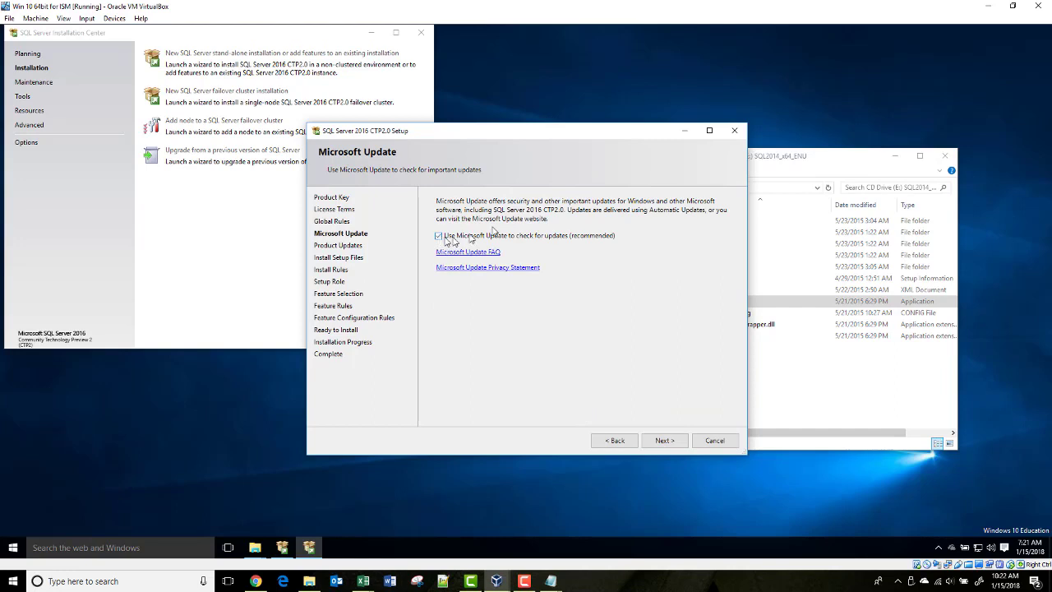
left_click(665, 440)
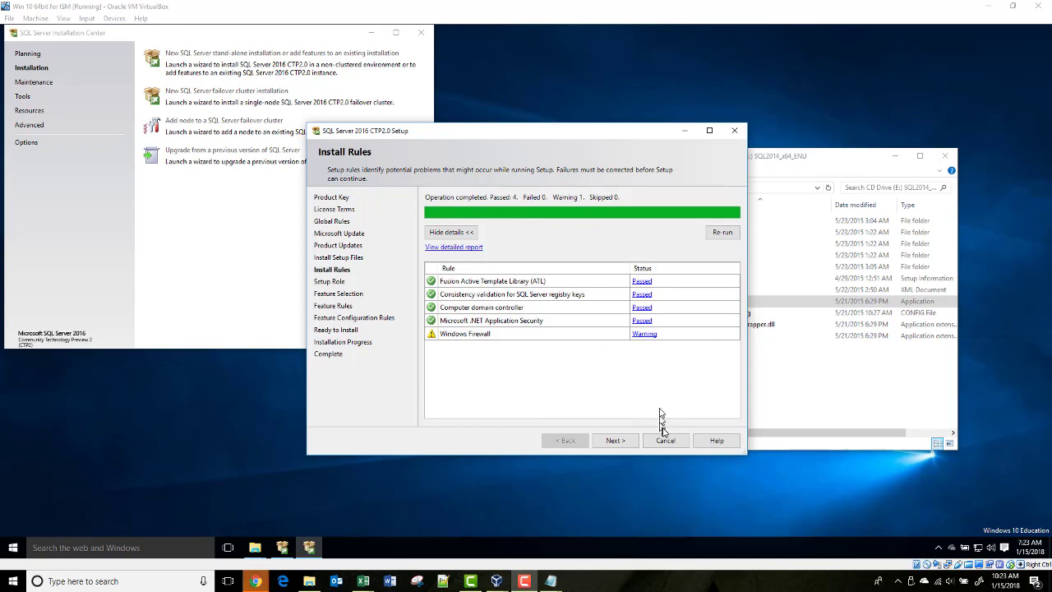
Continue with SQL Server Feature Installation and select all features for the installation
left_click(616, 442)
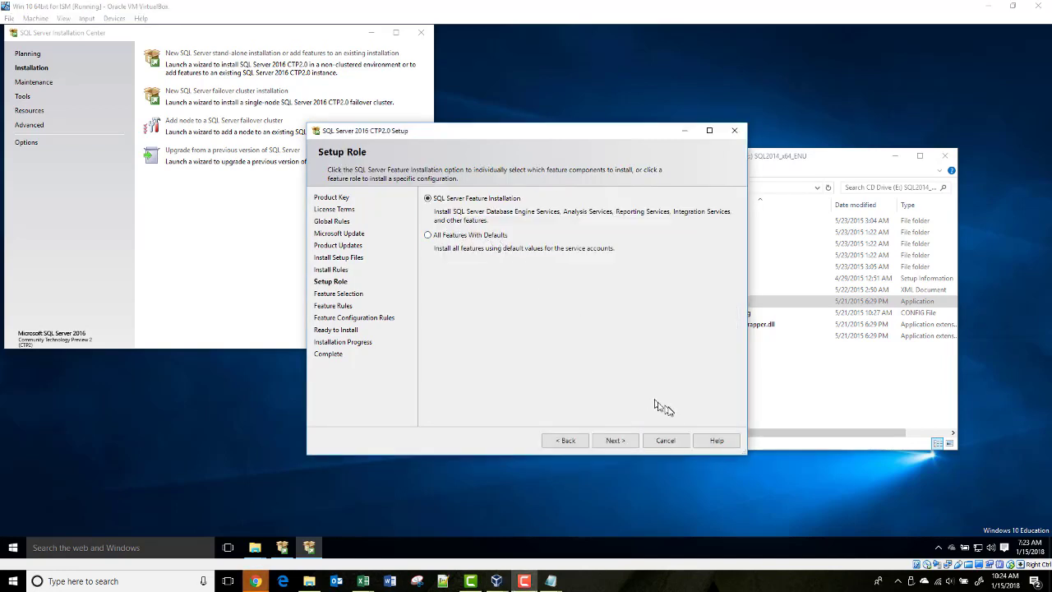
left_click(616, 440)
left_click(457, 367)
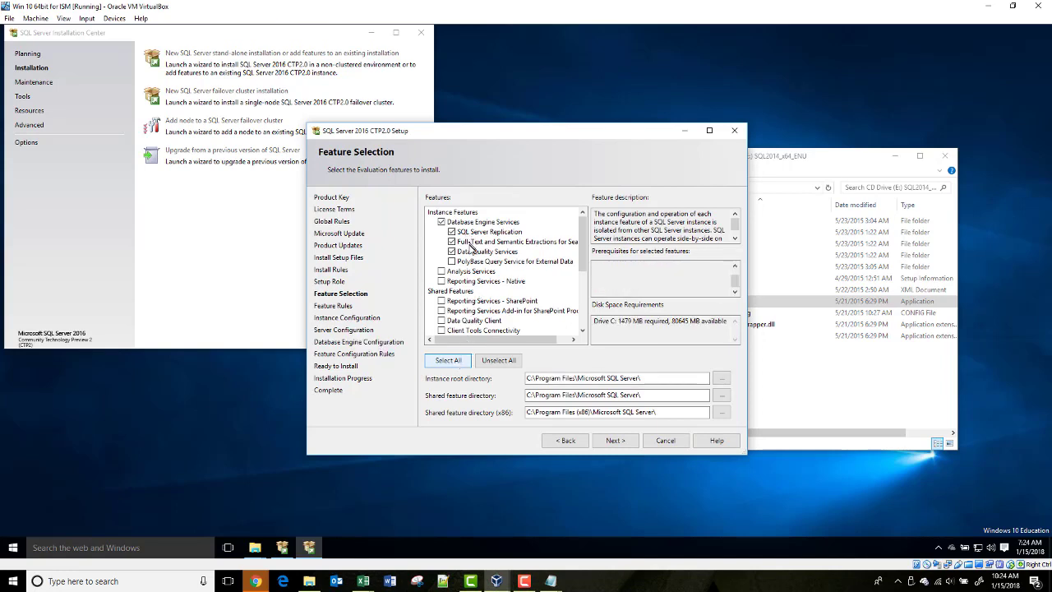
left_click(616, 440)
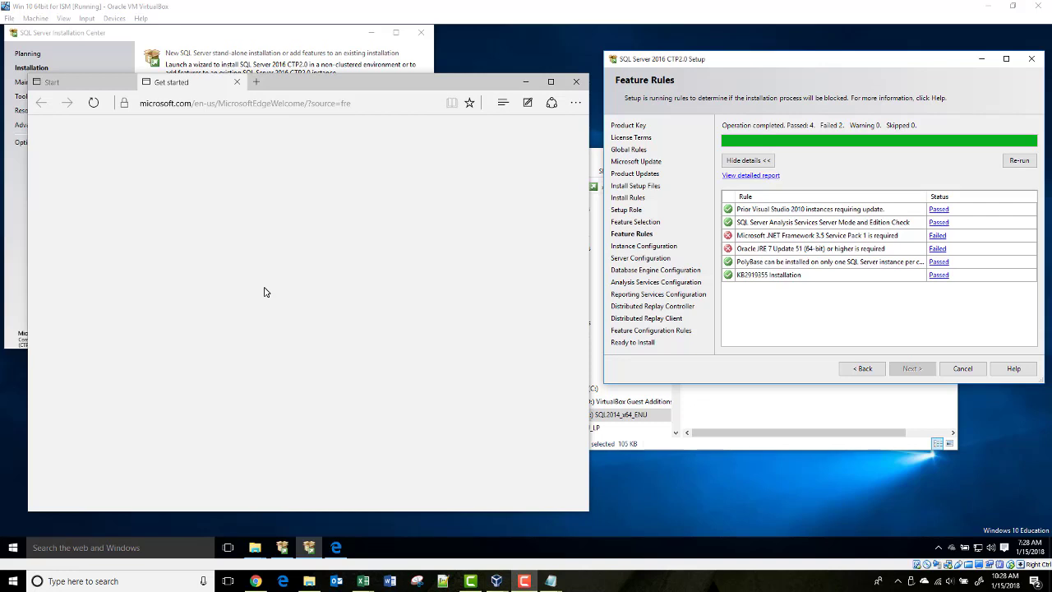
Search the web in Microsoft Edge for ".net framework 3.5 sp1 download"
left_click(122, 106)
type(".net f")
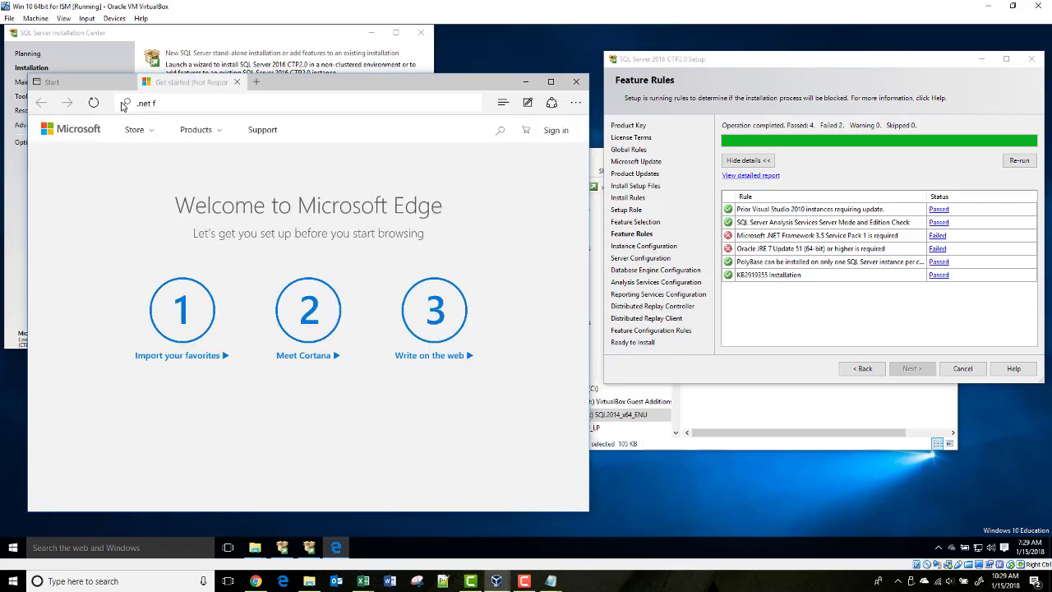
type("ramework 3.5")
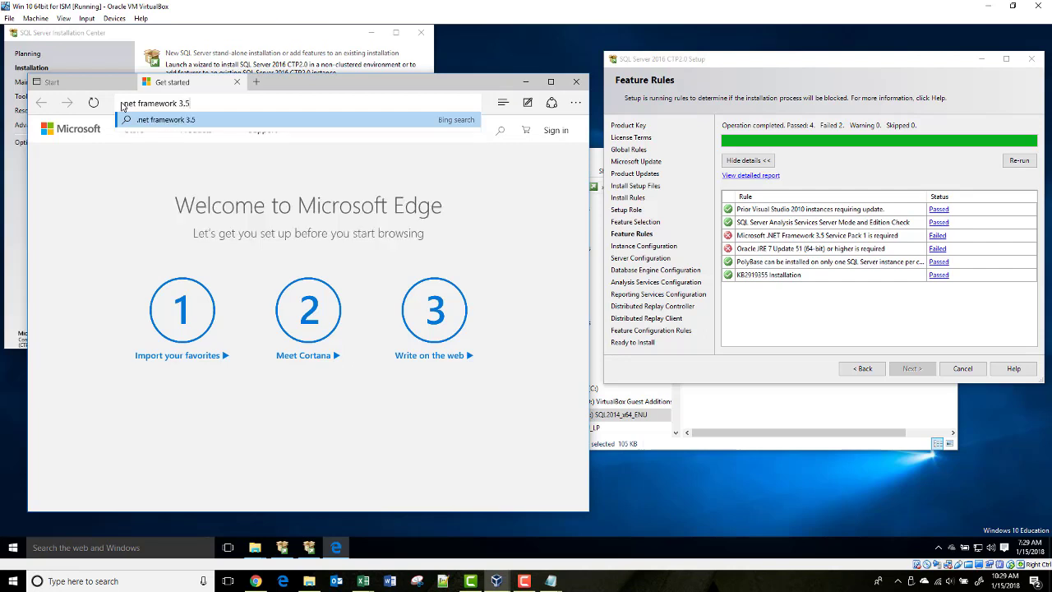
key("Down")
key("Down")
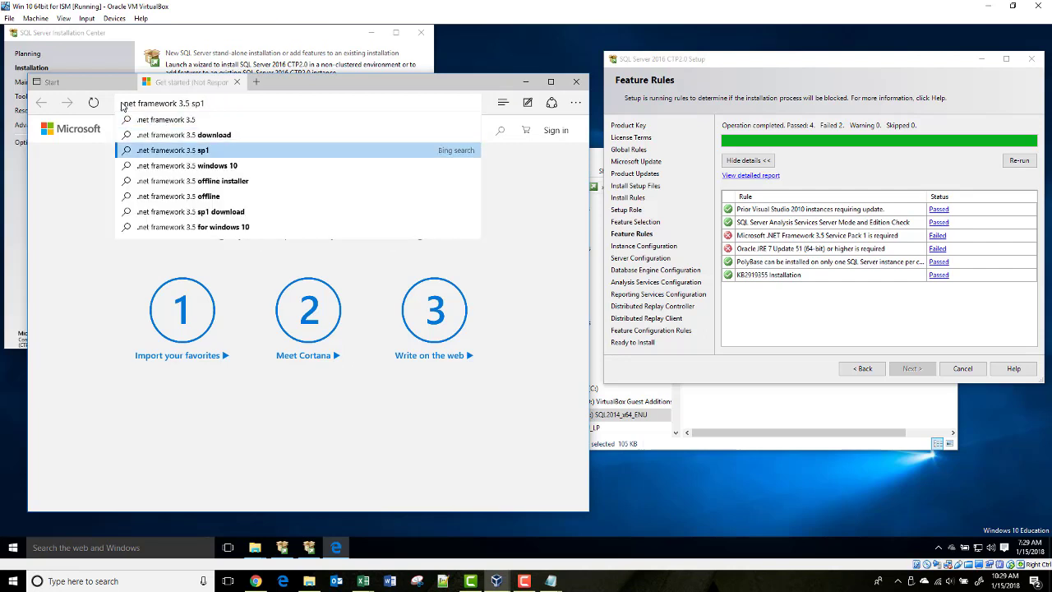
left_click(215, 212)
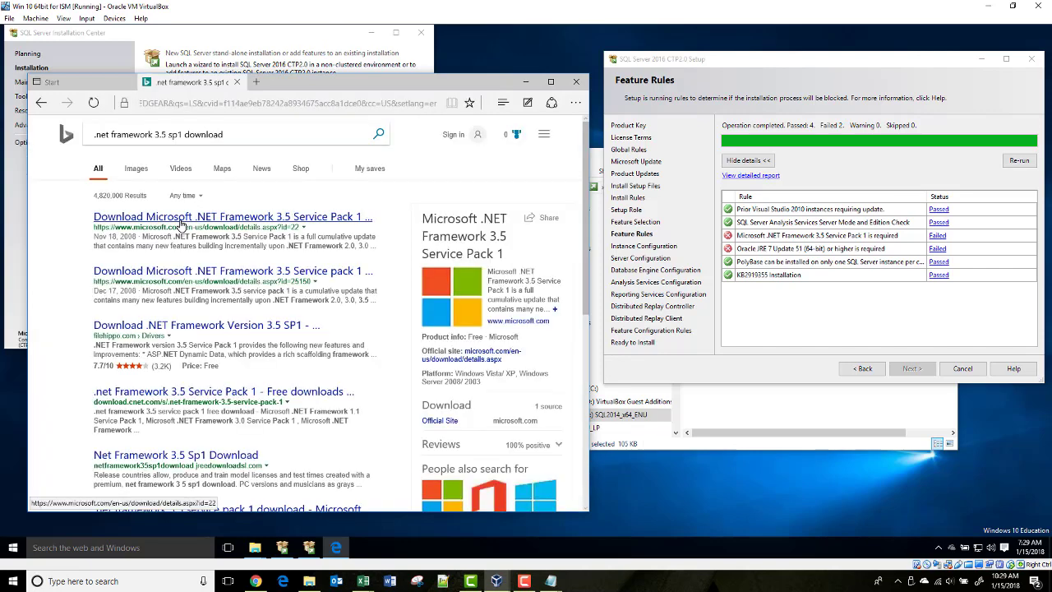
Download Microsoft .NET Framework 3.5 Service Pack 1 in English from the Microsoft Download Center
left_click(181, 224)
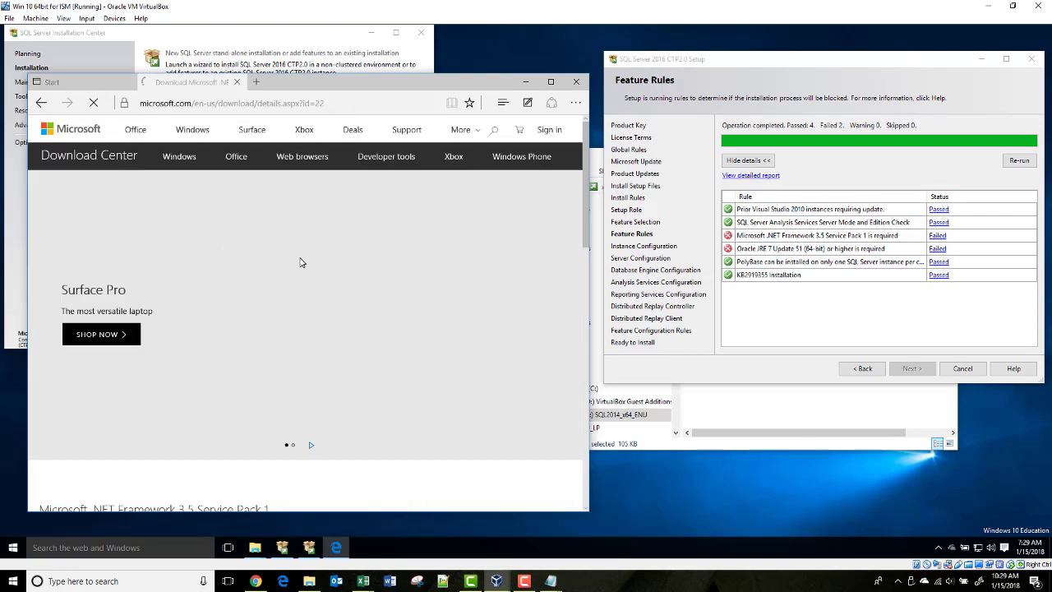
scroll(263, 318, "down", 2)
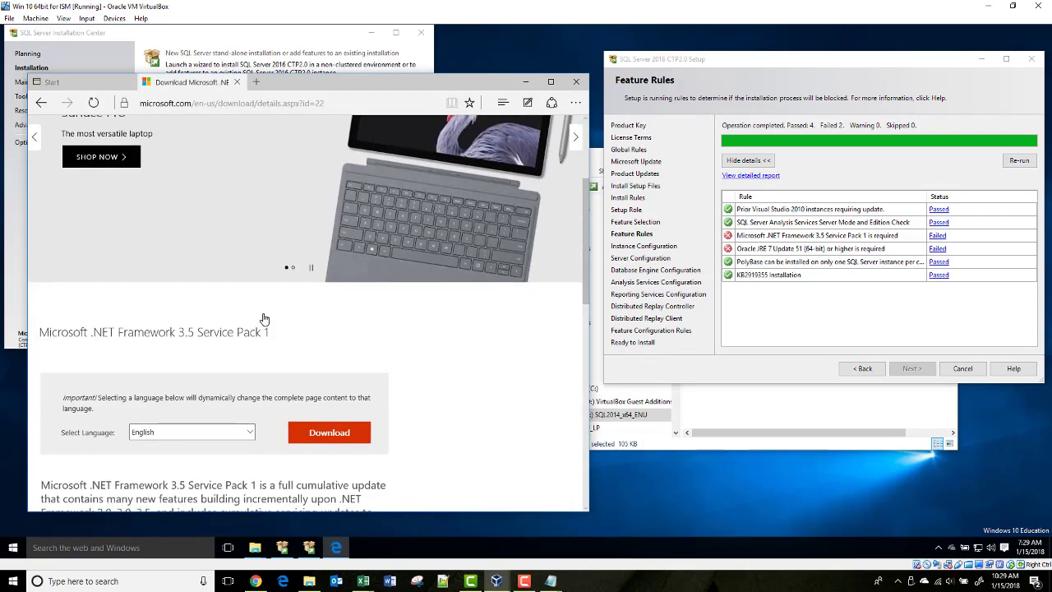
scroll(263, 318, "down", 1)
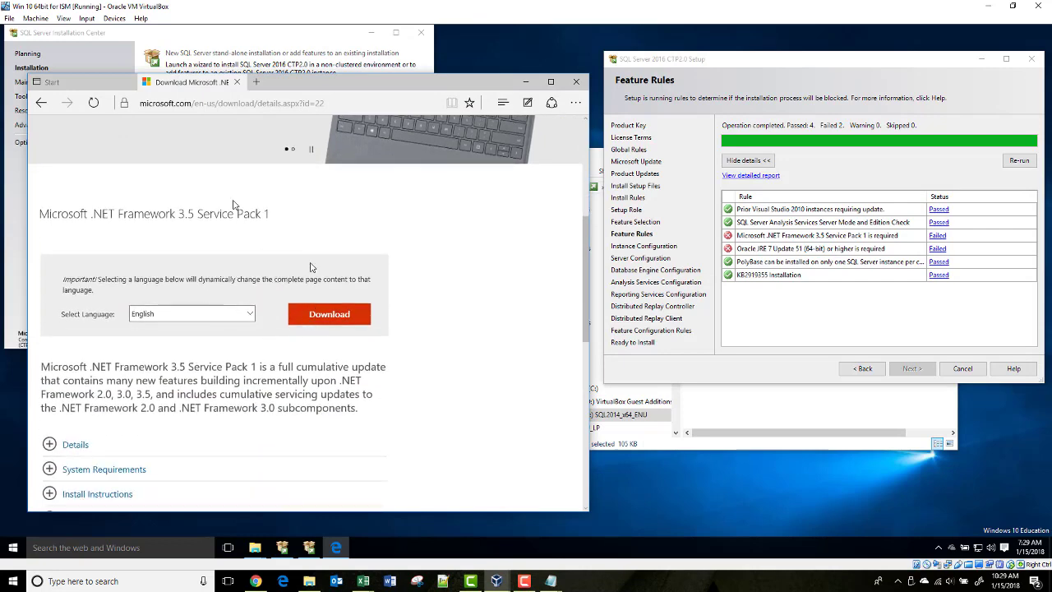
left_click(320, 324)
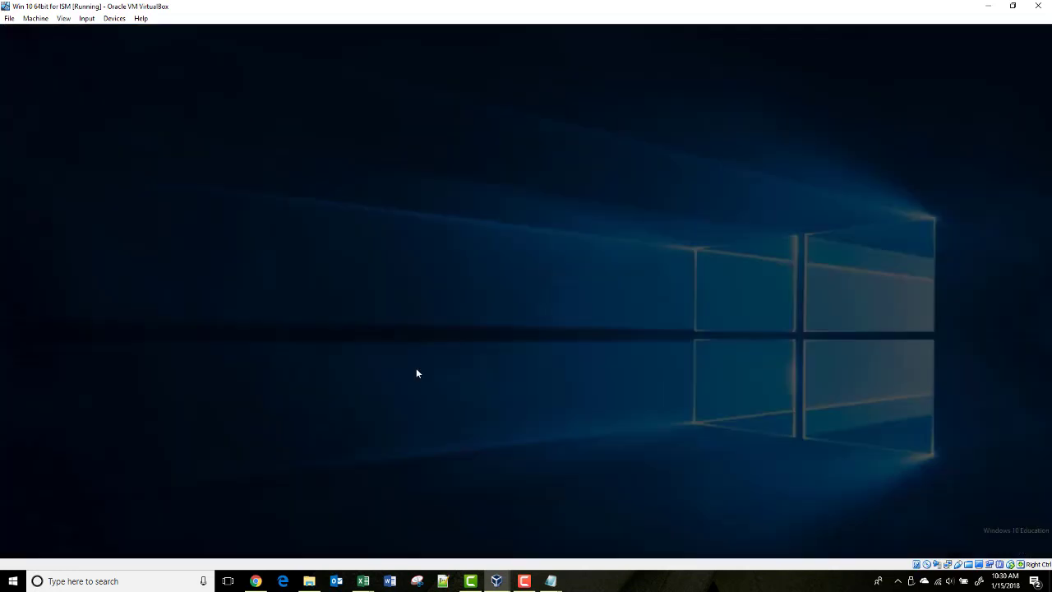
Allow the installer to download and install the .NET Framework 3.5 Windows feature, and rerun the feature rules from SQL Server's Feature Selection
left_click(573, 307)
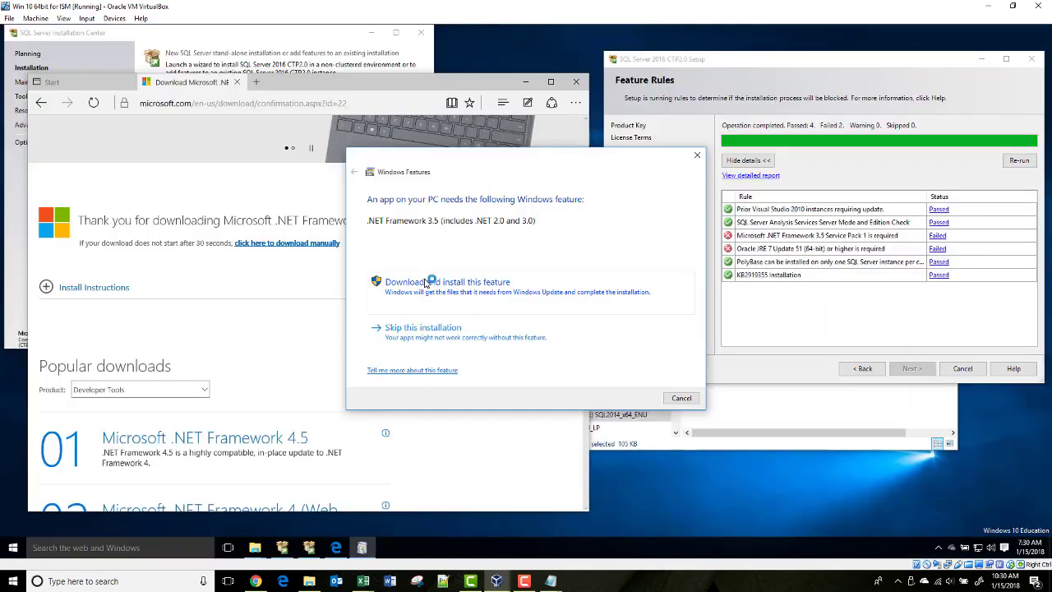
left_click(424, 284)
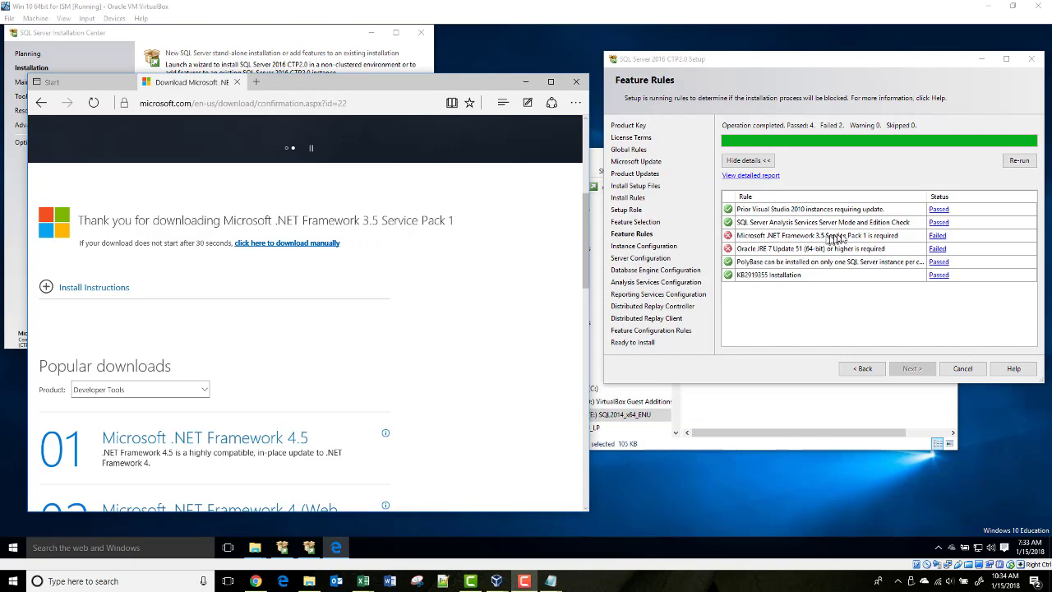
left_click(865, 369)
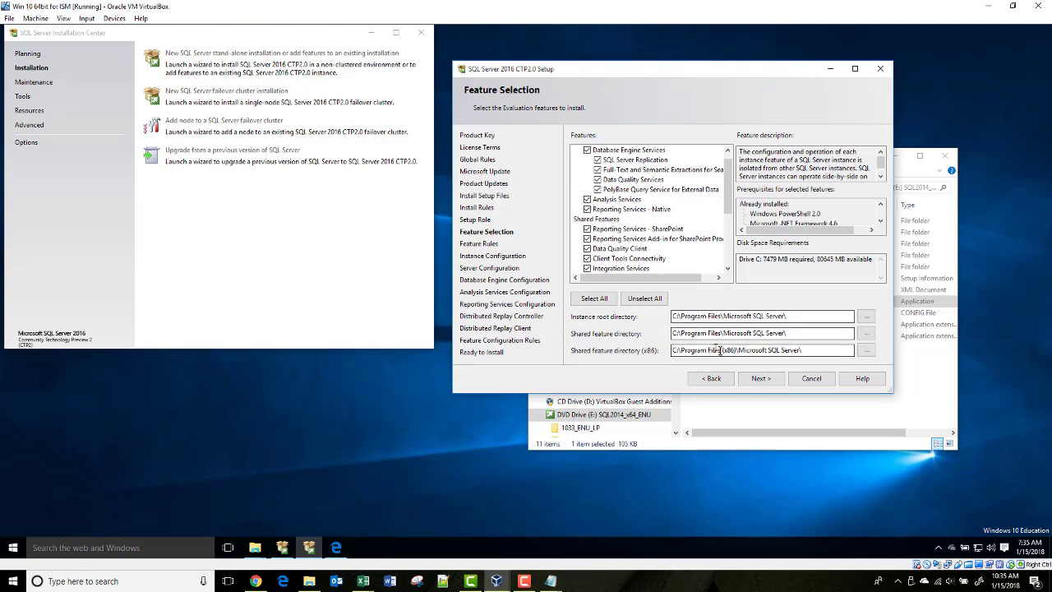
left_click(762, 379)
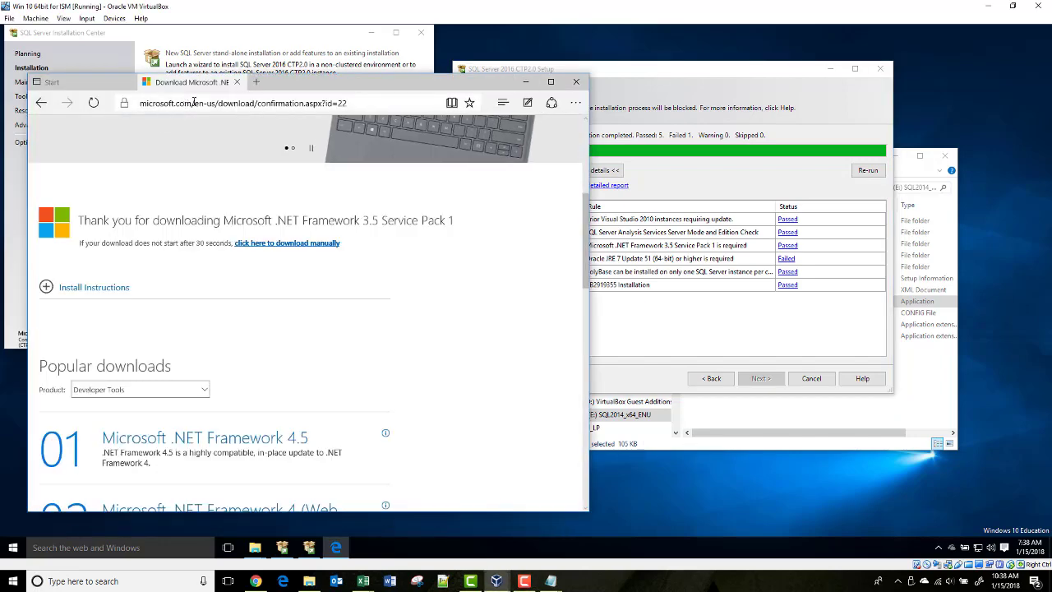
Search the web in Microsoft Edge for "jre download"
left_click(194, 102)
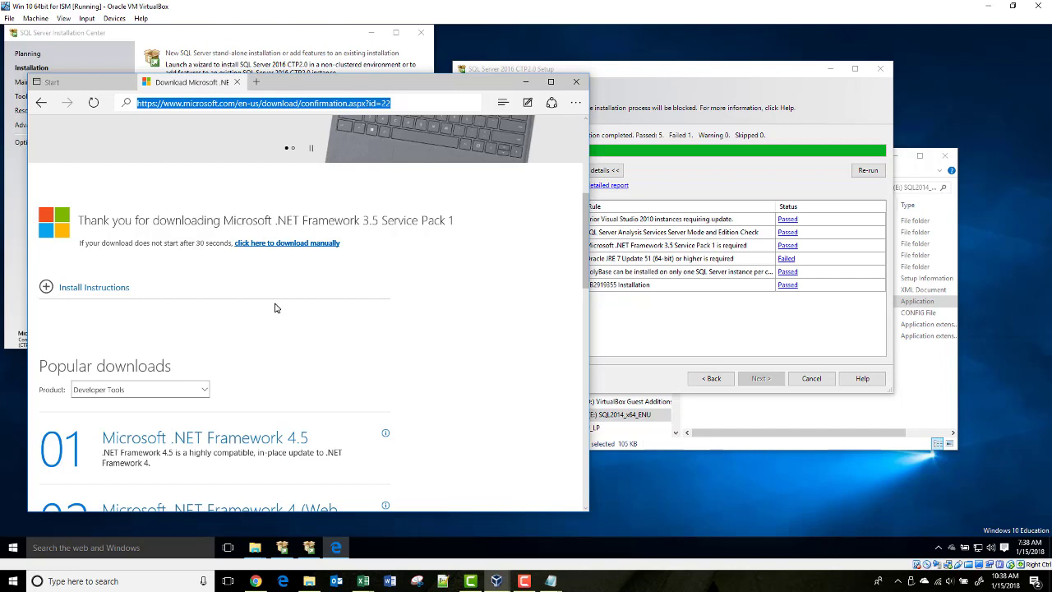
type("JRE")
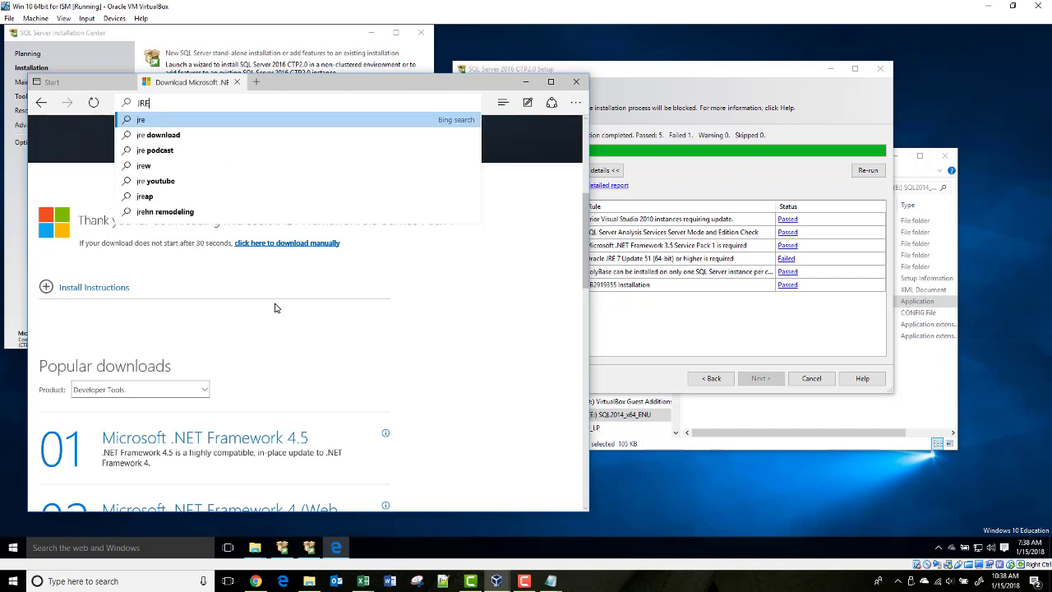
key("Down")
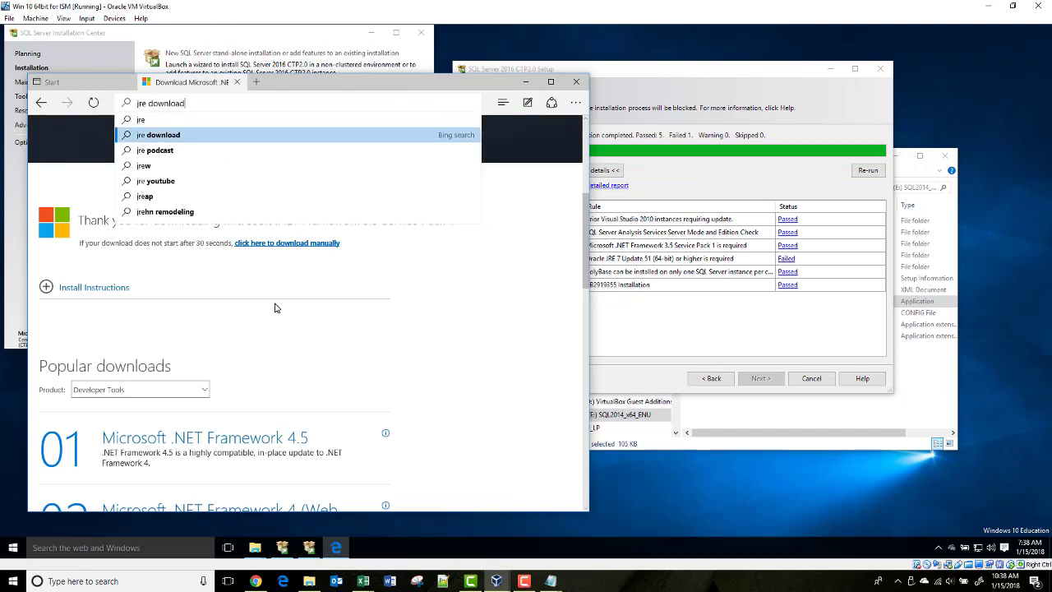
key("Return")
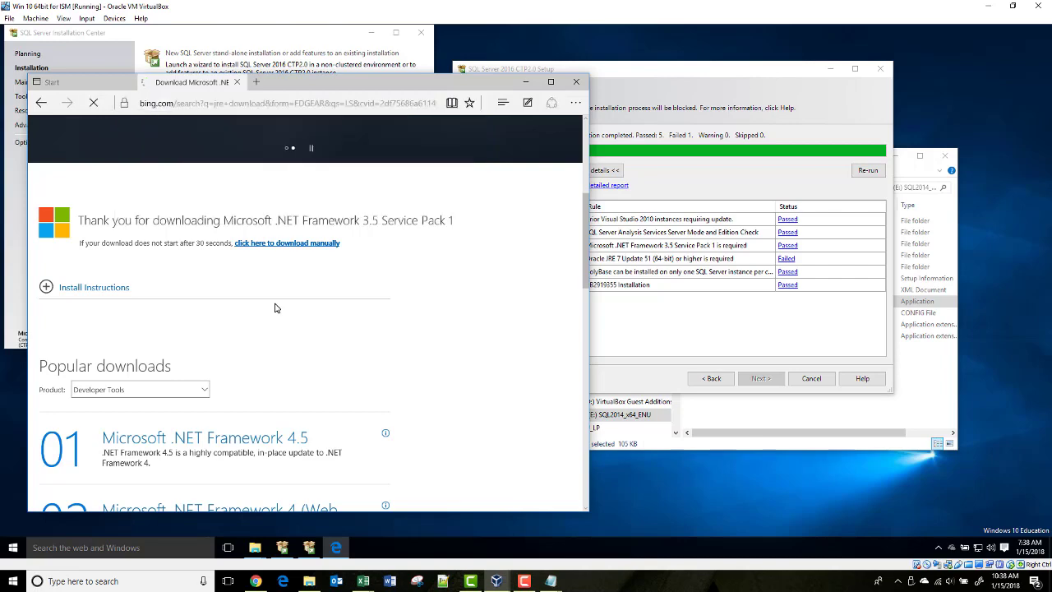
Accept the license for Java SE Runtime Environment 8u152 on Oracle's download page and download jre-8u152-windows-x64.exe
left_click(209, 219)
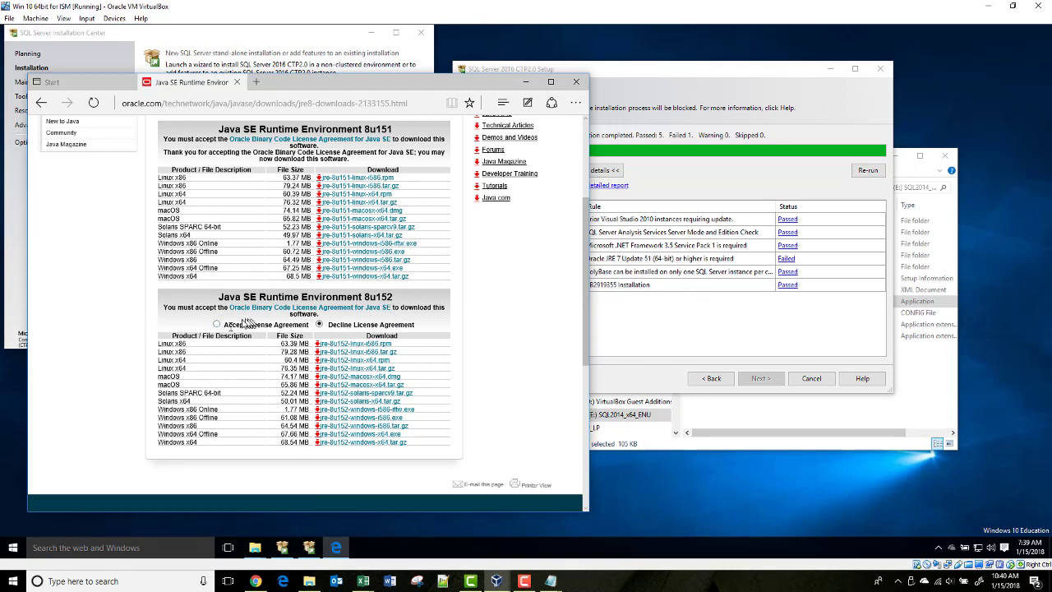
left_click(216, 326)
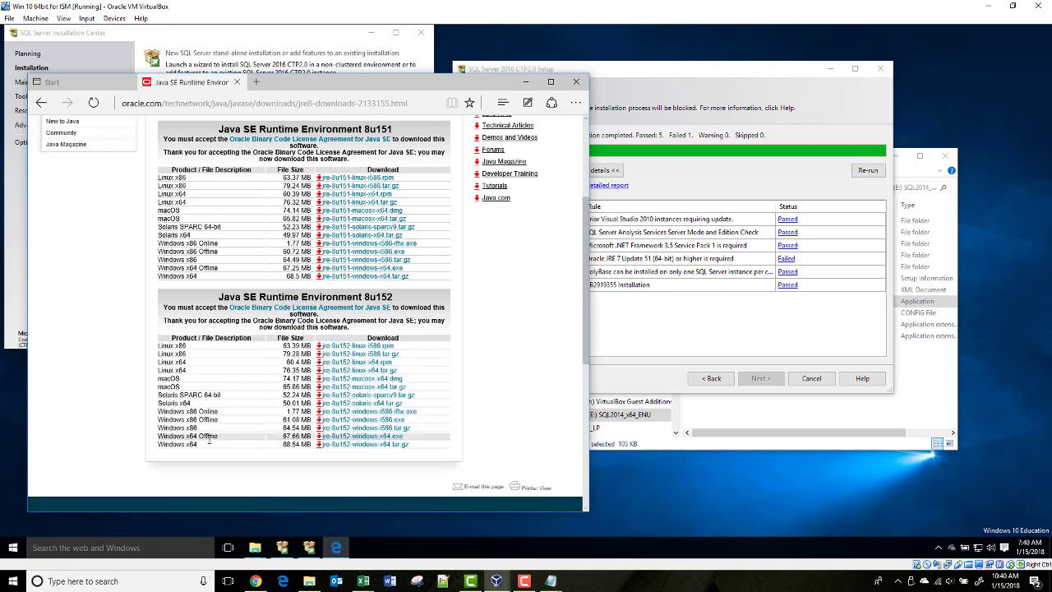
left_click(374, 437)
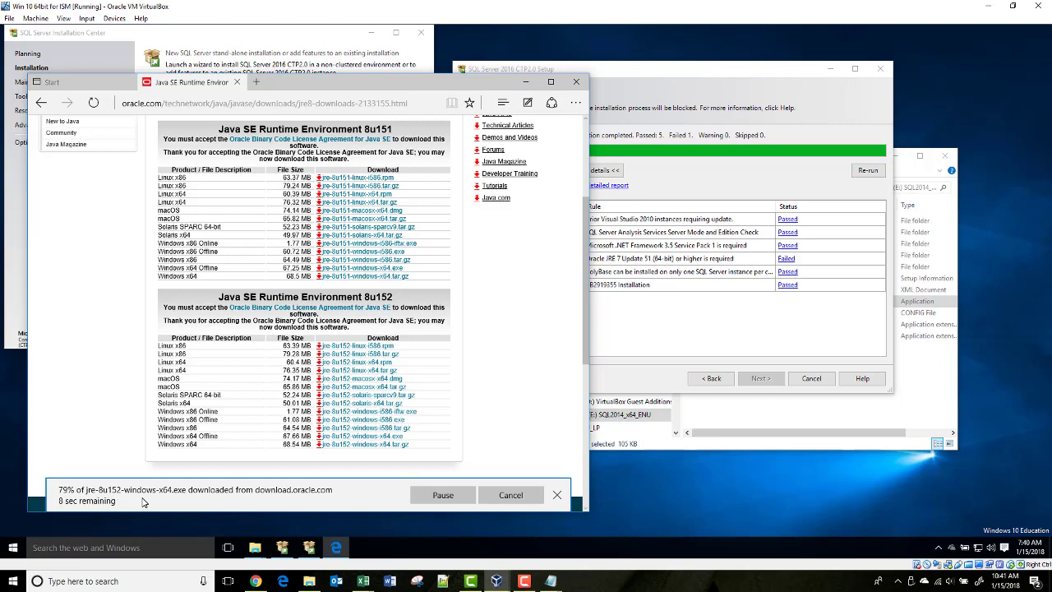
Allow the Java SE Runtime Environment 8 Update 152 installer to make changes, install Java, and minimize the browser
mouse_move(470, 582)
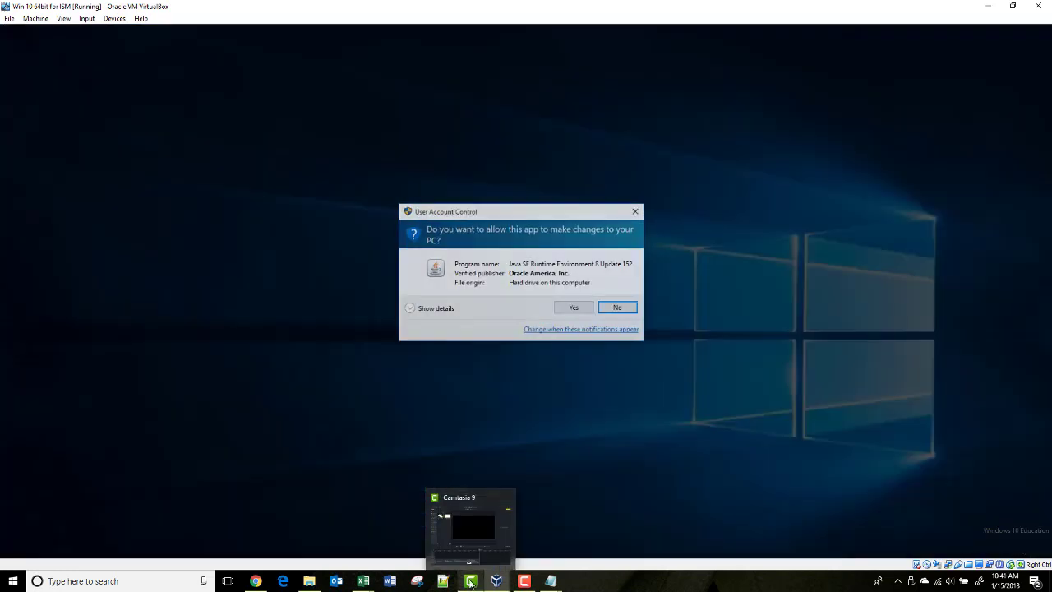
left_click(575, 309)
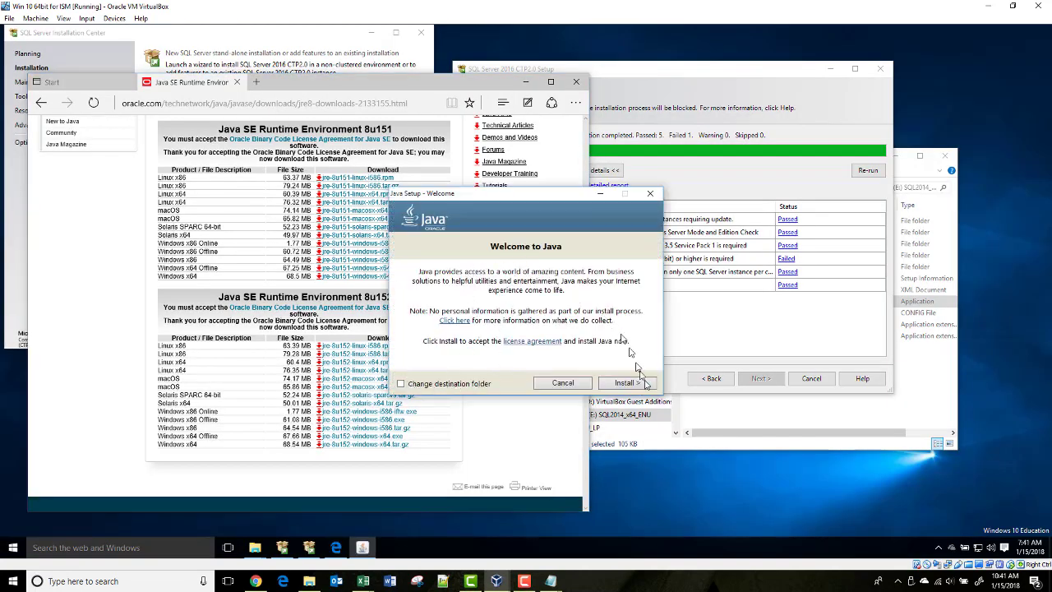
left_click(646, 383)
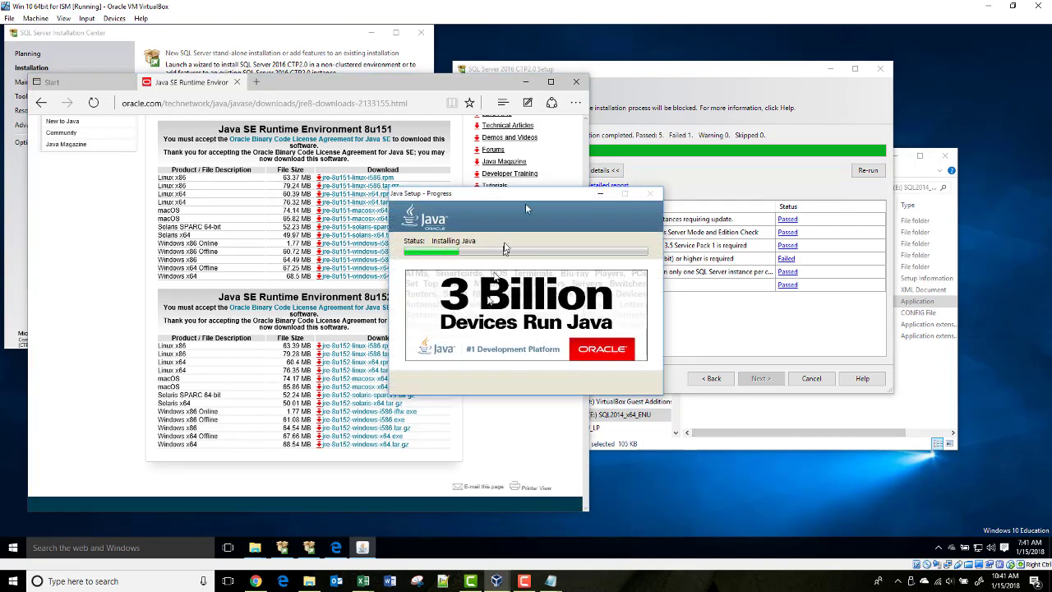
left_click(526, 81)
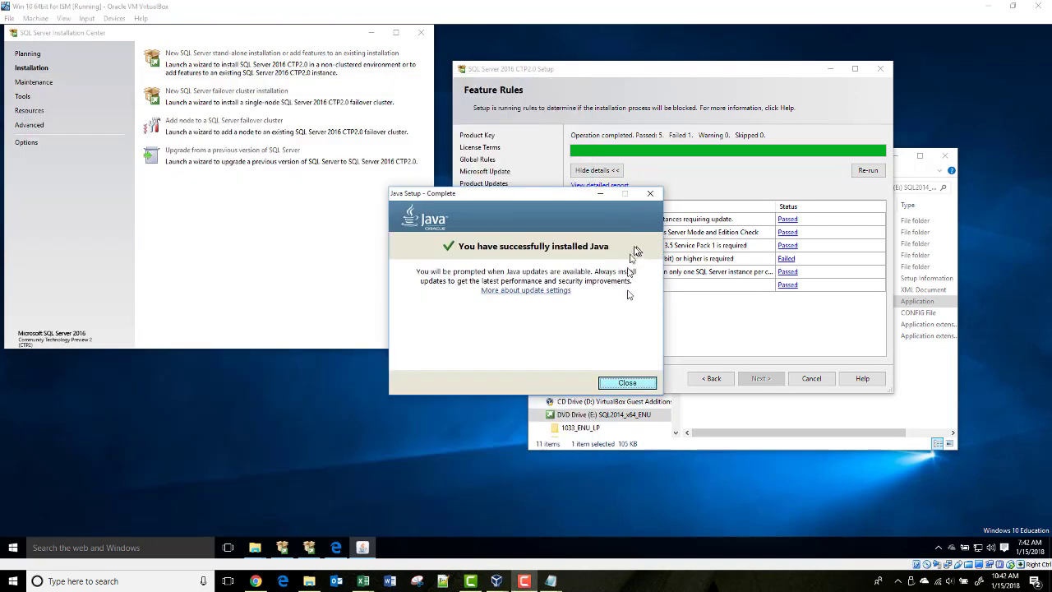
left_click(627, 383)
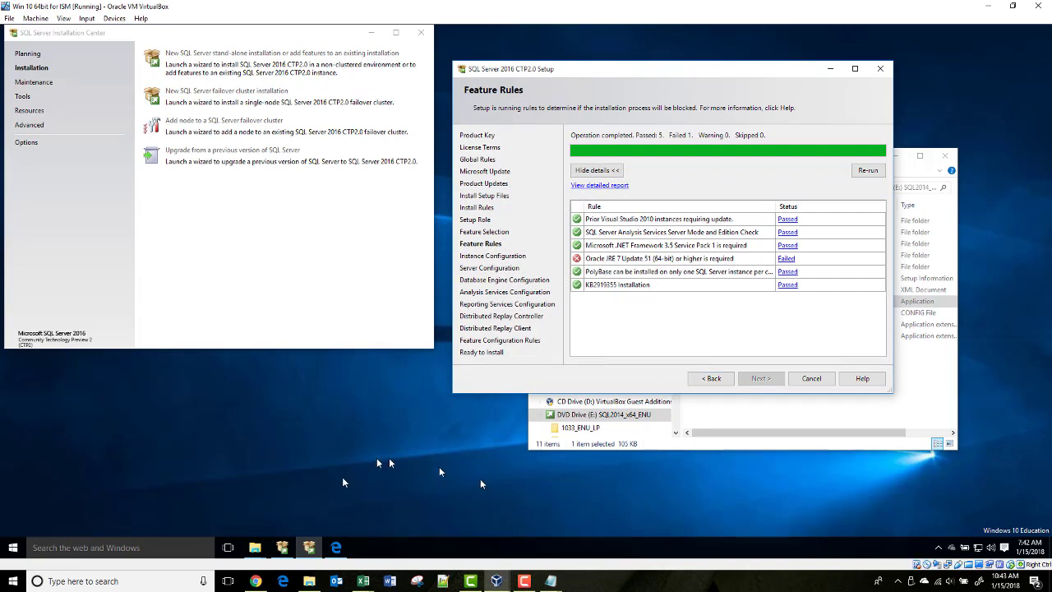
Rerun the feature rules from Feature Selection, and accept the default MSSQLSERVER instance with the default service accounts
left_click(711, 378)
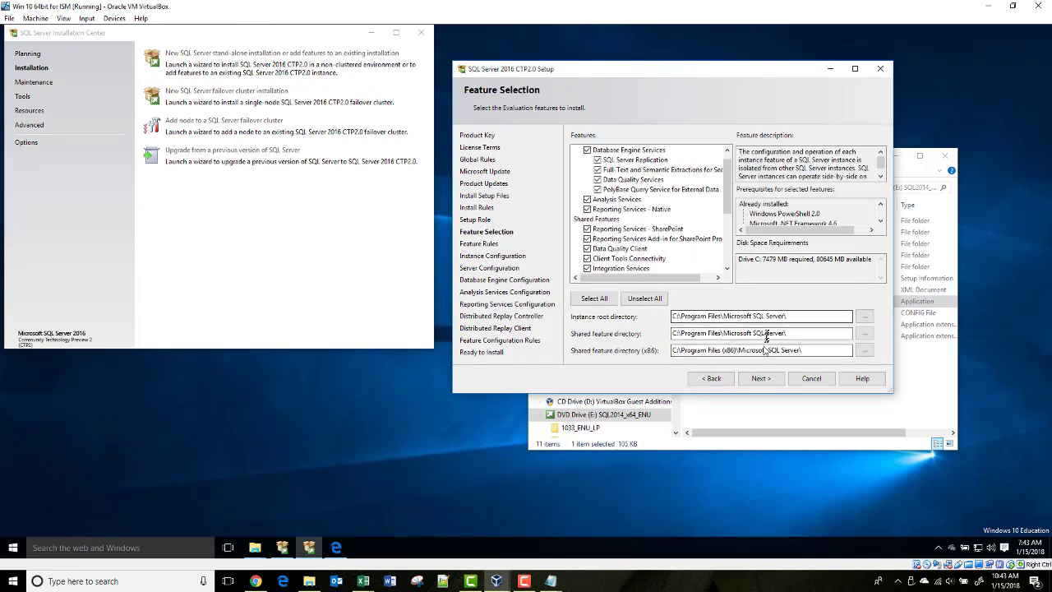
left_click(761, 379)
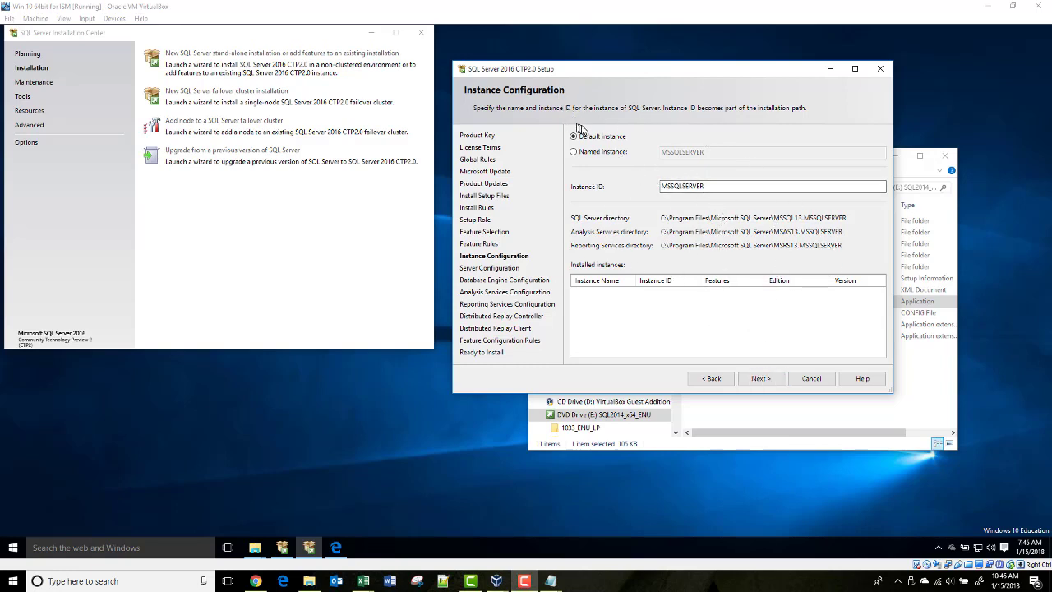
left_click(763, 378)
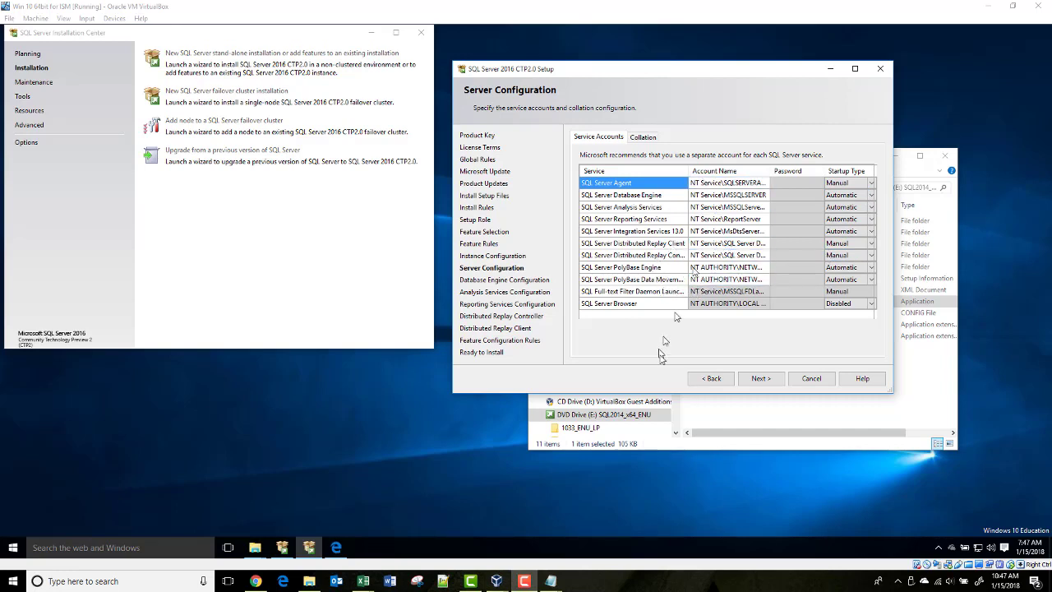
left_click(760, 378)
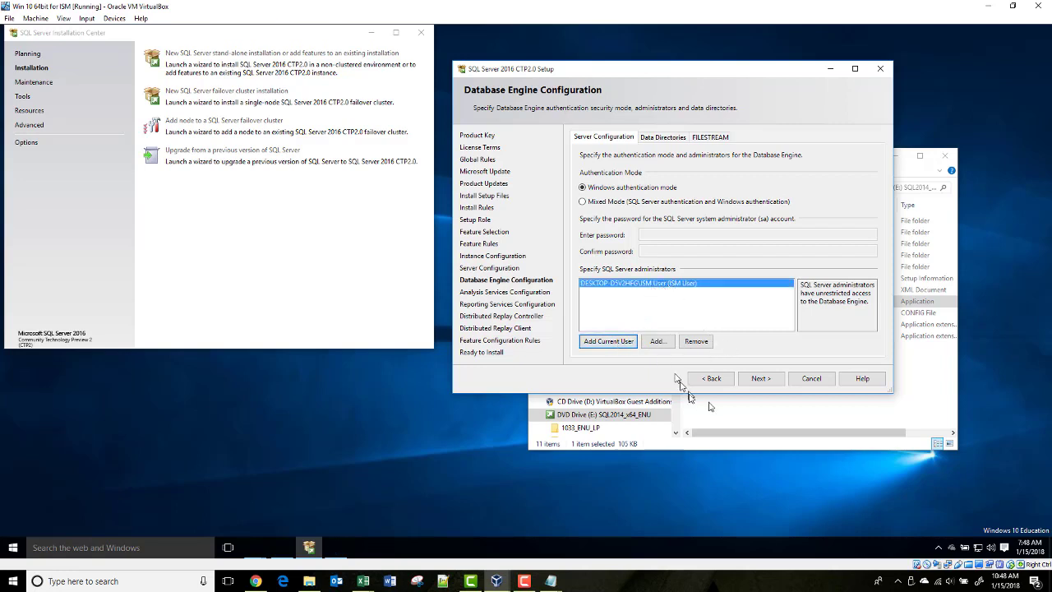
Add the current user as an Analysis Services administrator in Multidimensional and Data Mining Mode, and accept the default Reporting Services configuration
left_click(762, 379)
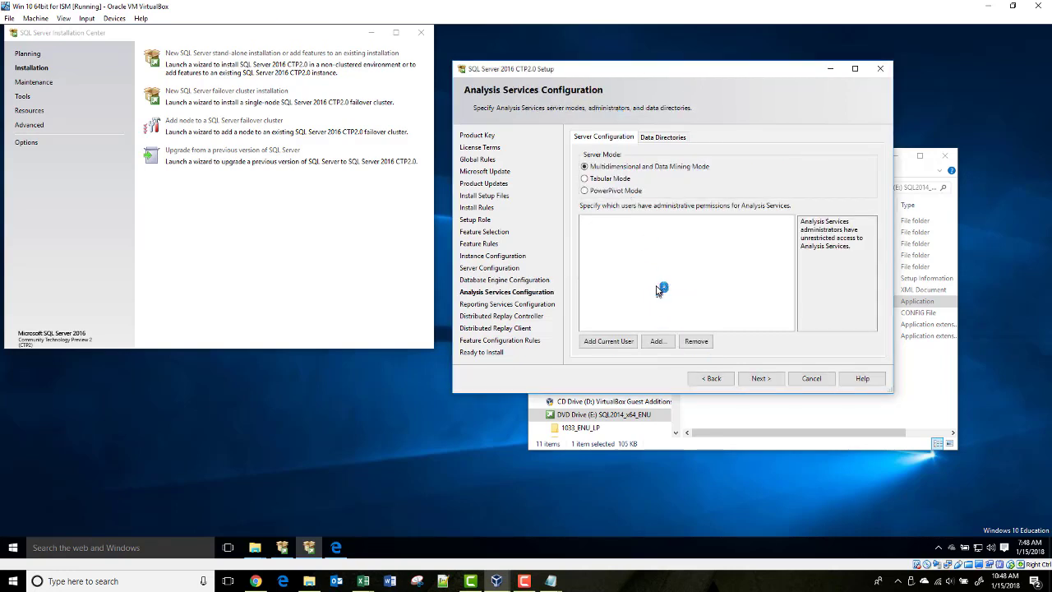
left_click(612, 340)
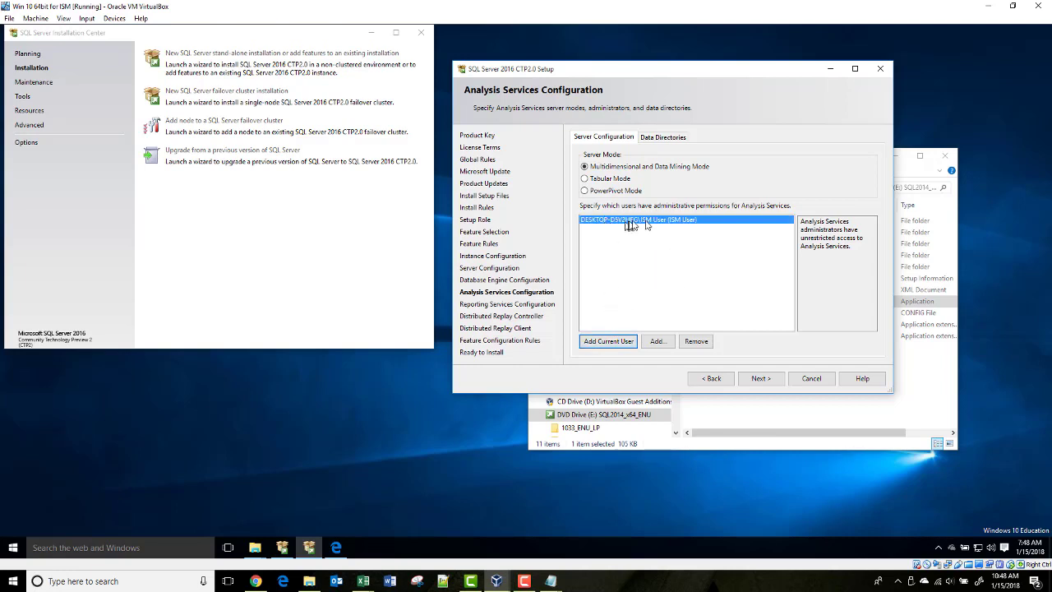
left_click(760, 378)
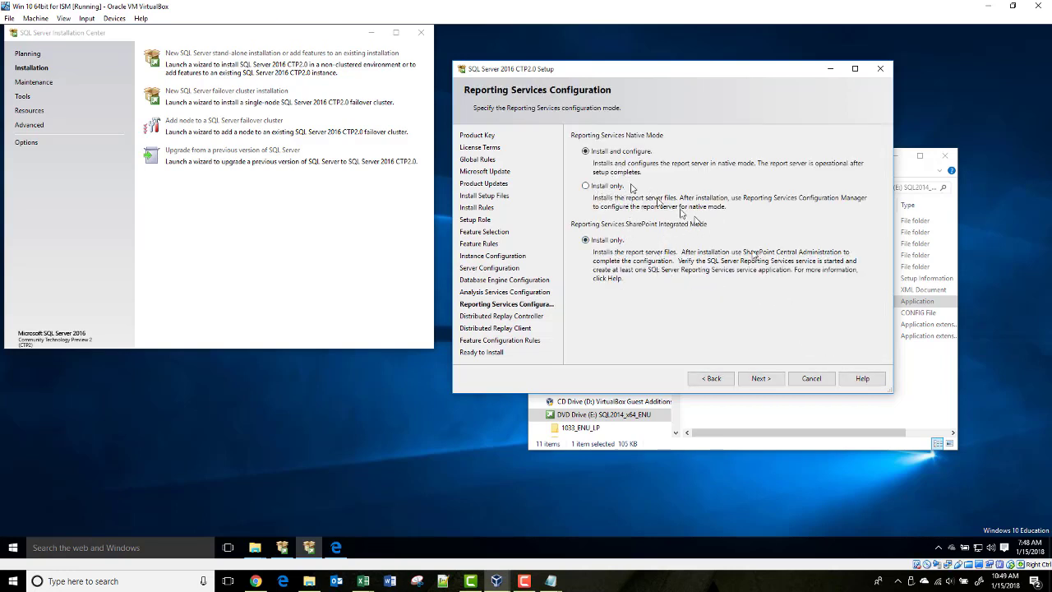
left_click(766, 380)
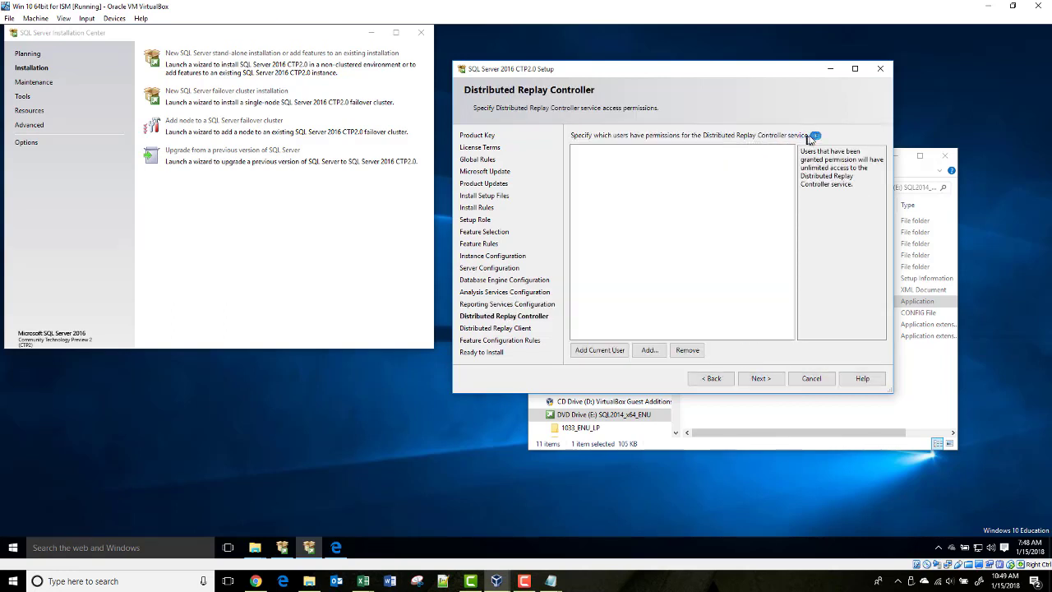
Grant the current user Distributed Replay Controller permissions, set the client's controller name to ISM Controller, and run the SQL Server installation
left_click(603, 350)
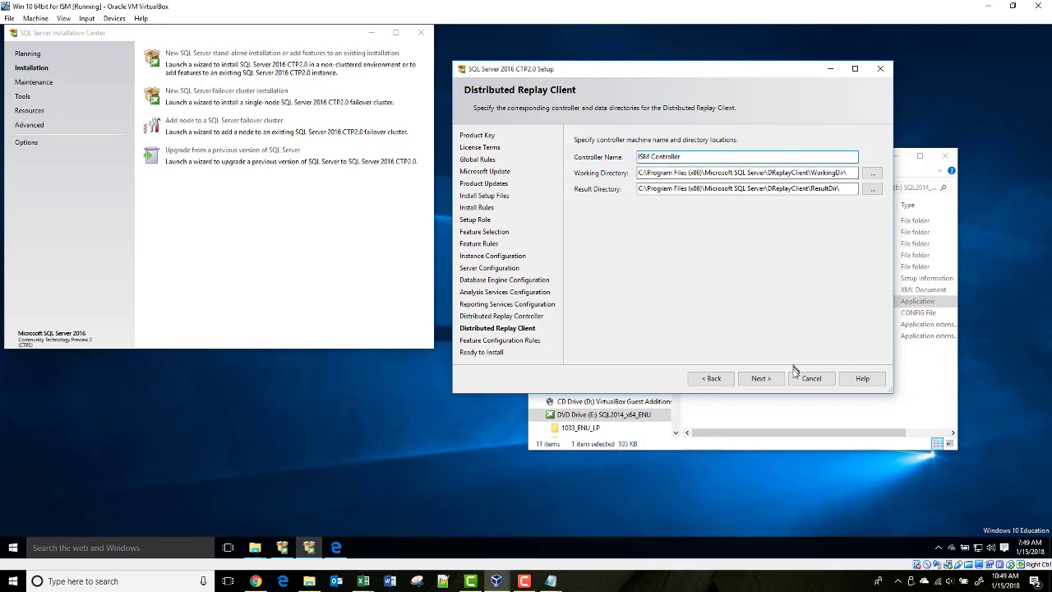
left_click(761, 378)
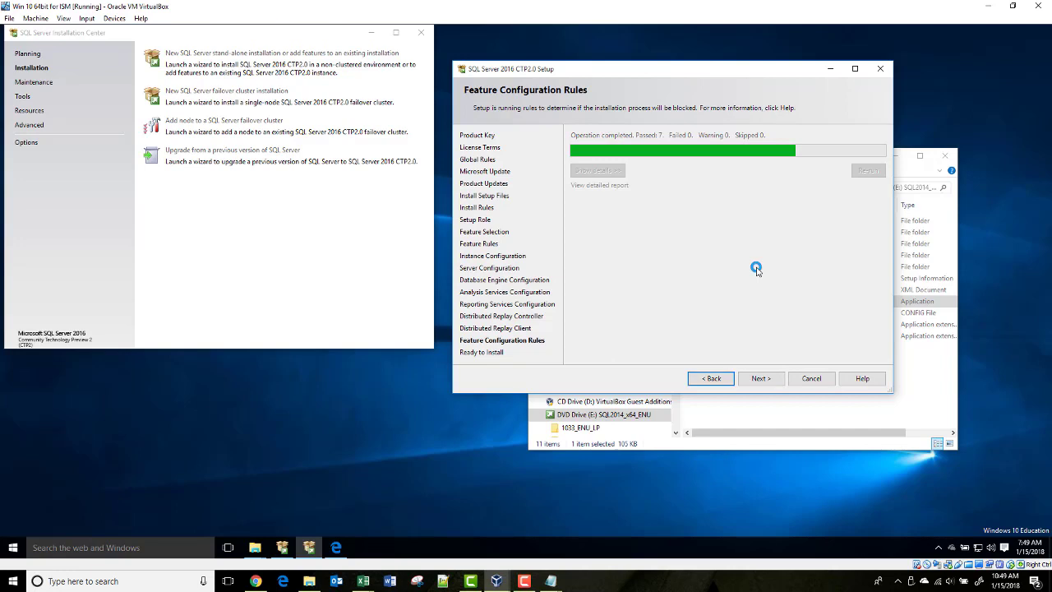
left_click(761, 378)
left_click(761, 379)
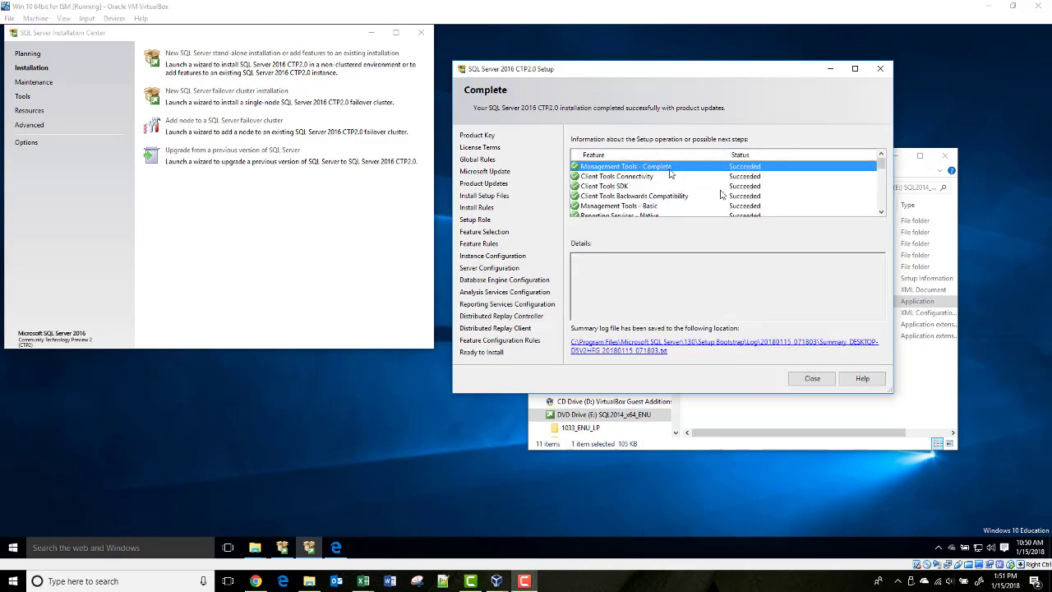
Review the feature installation results, and close the setup wizard, the DVD drive folder and the SQL Server Installation Center
scroll(732, 168, "down", 8)
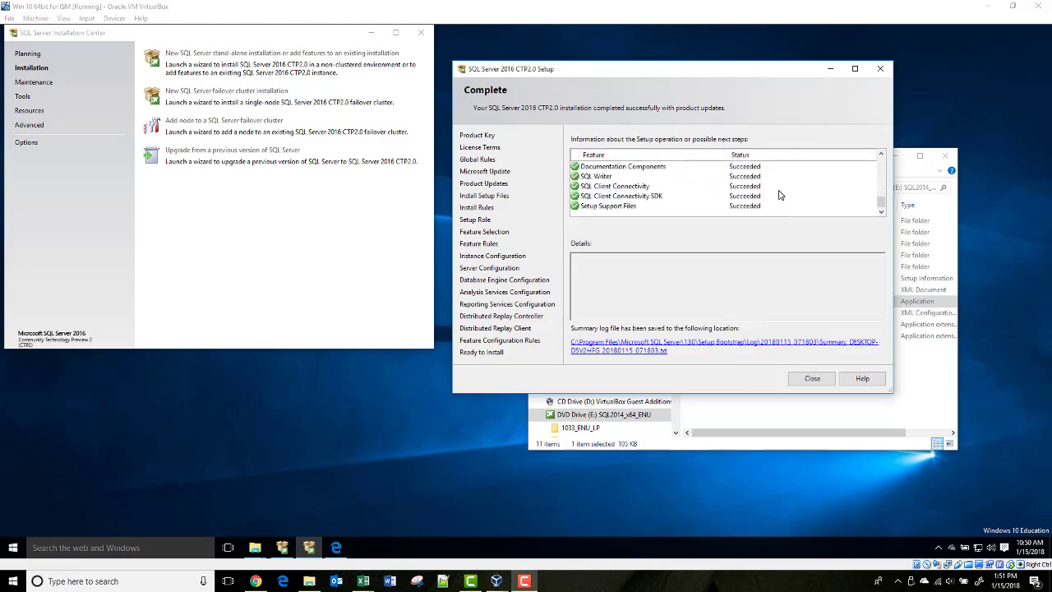
left_click(812, 378)
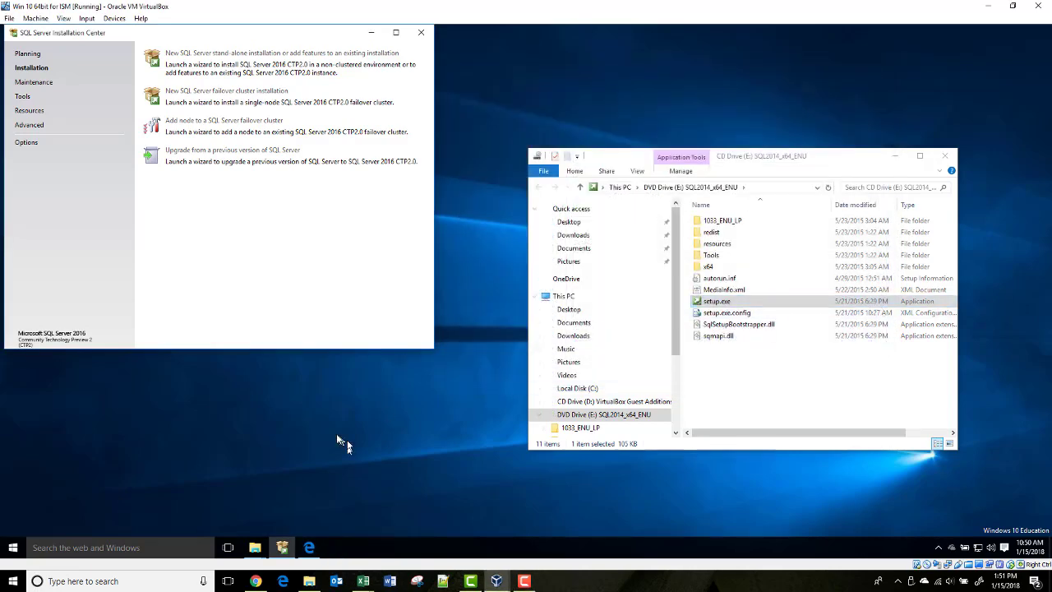
left_click(948, 156)
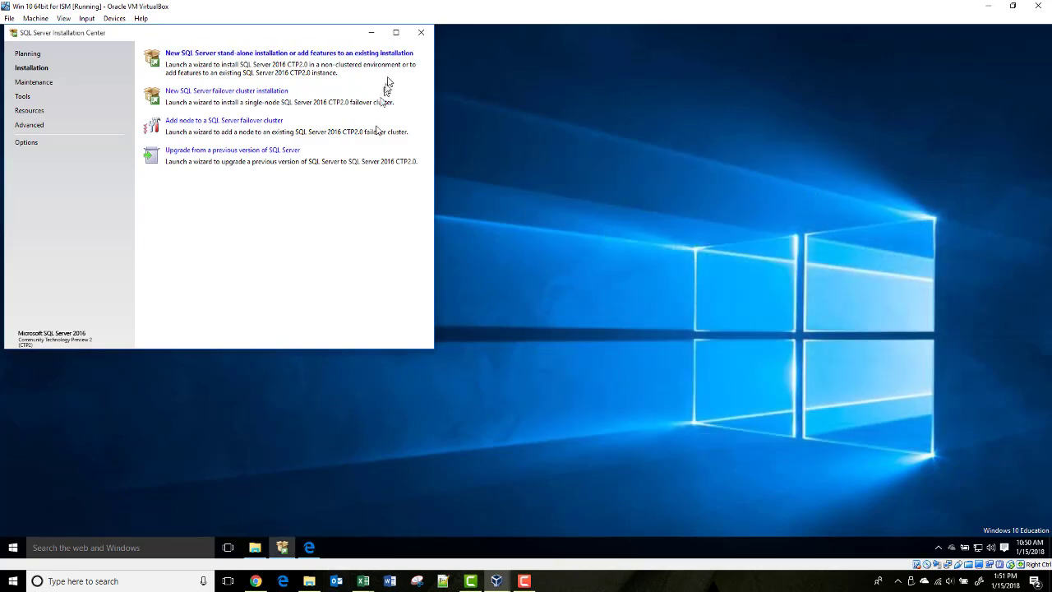
left_click(419, 35)
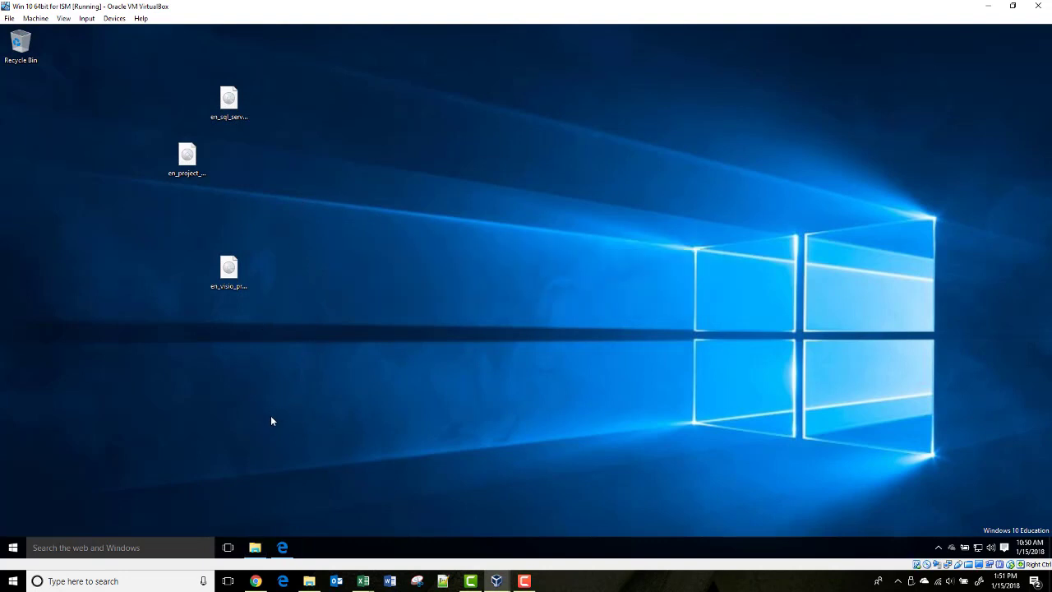
Launch SQL Server 2016 CTP2.0 Management Studio and connect to the local Database Engine with Windows Authentication
key("super")
type("sql")
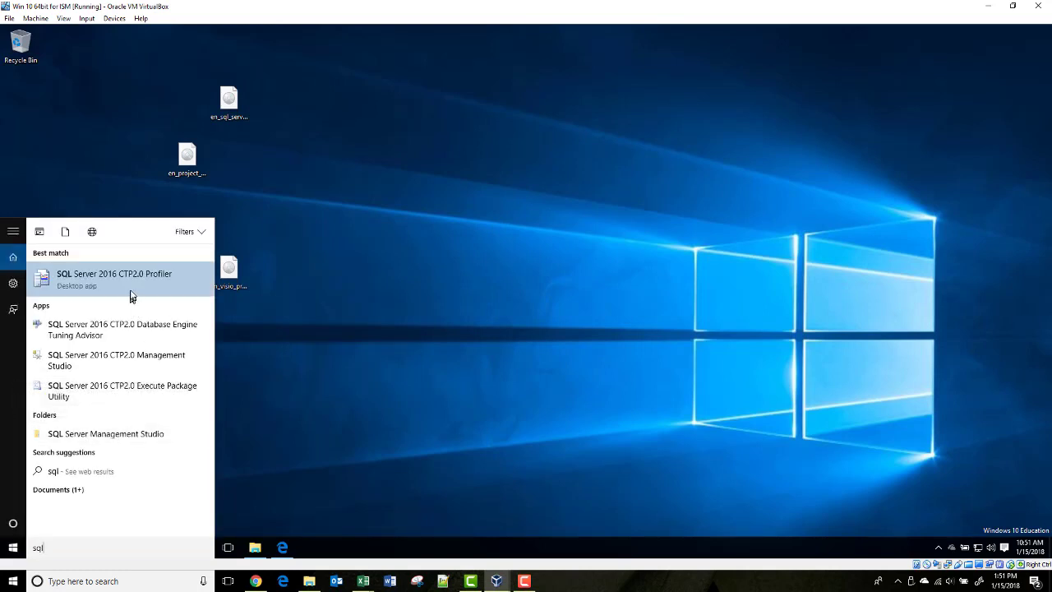
key("BackSpace")
key("BackSpace")
key("BackSpace")
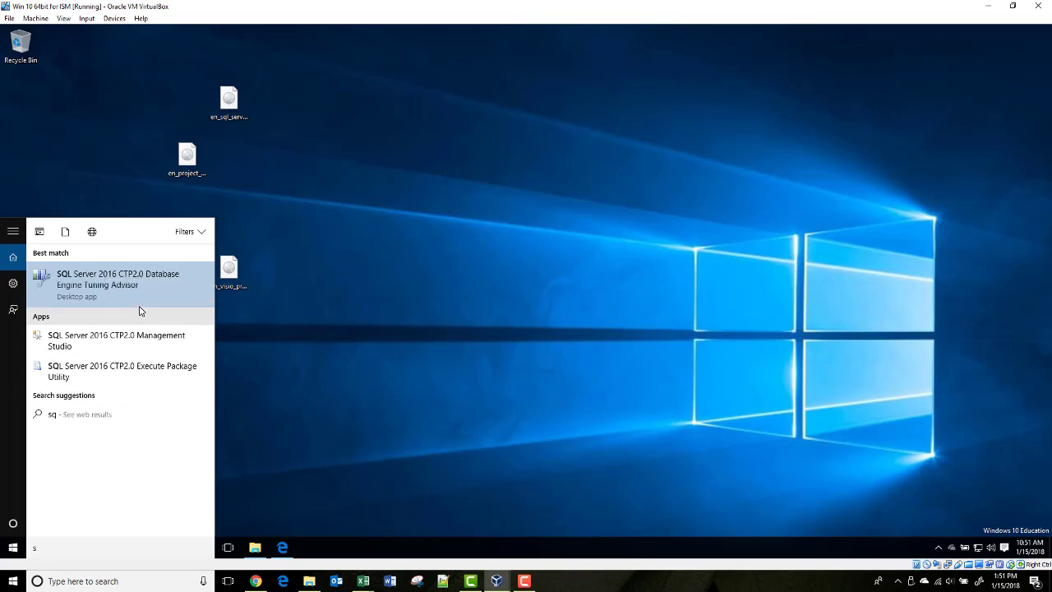
type("ssms")
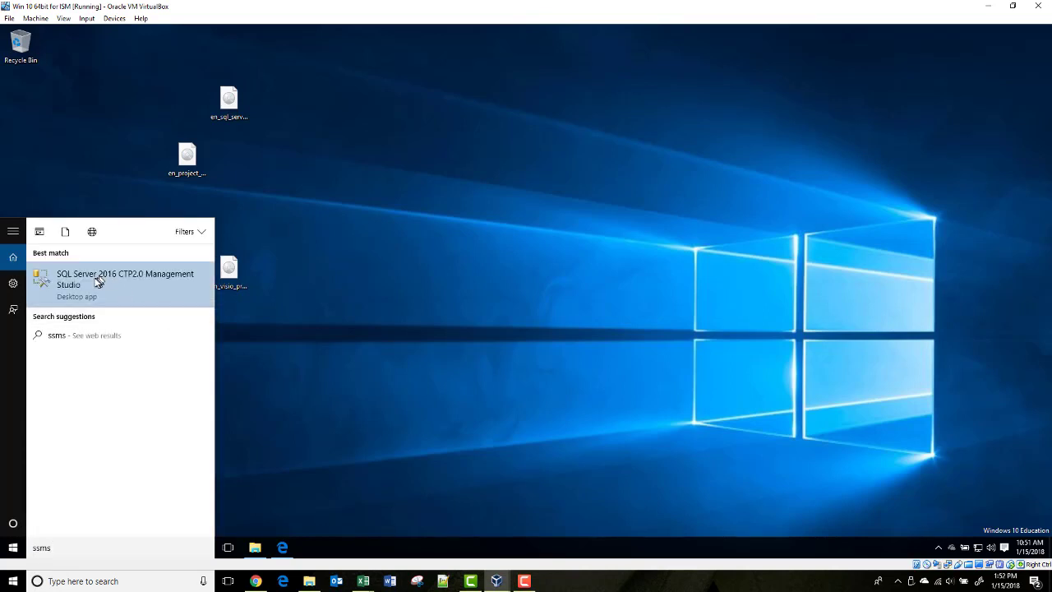
left_click(83, 278)
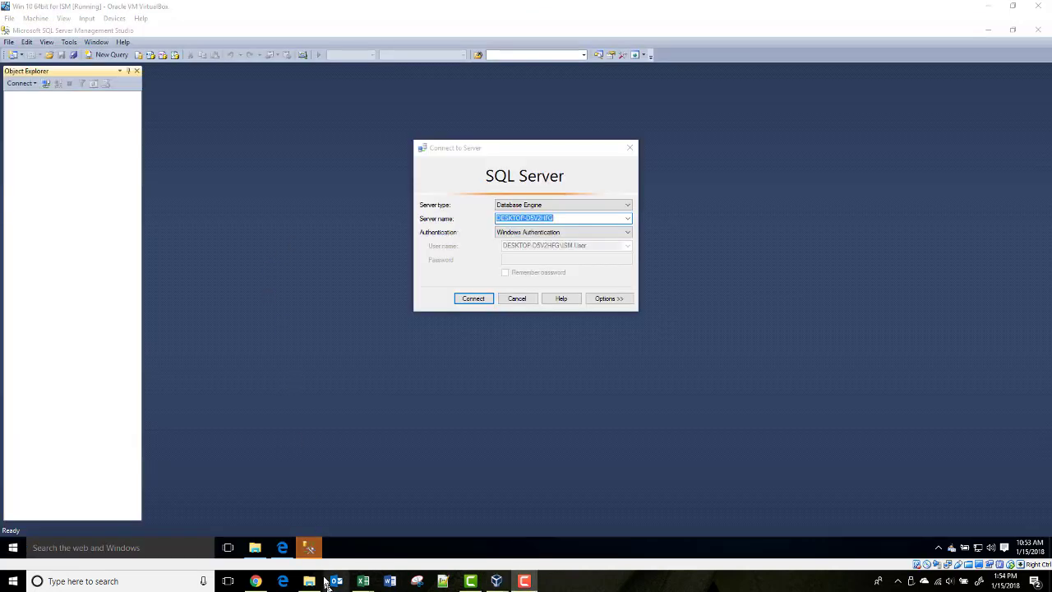
left_click(315, 546)
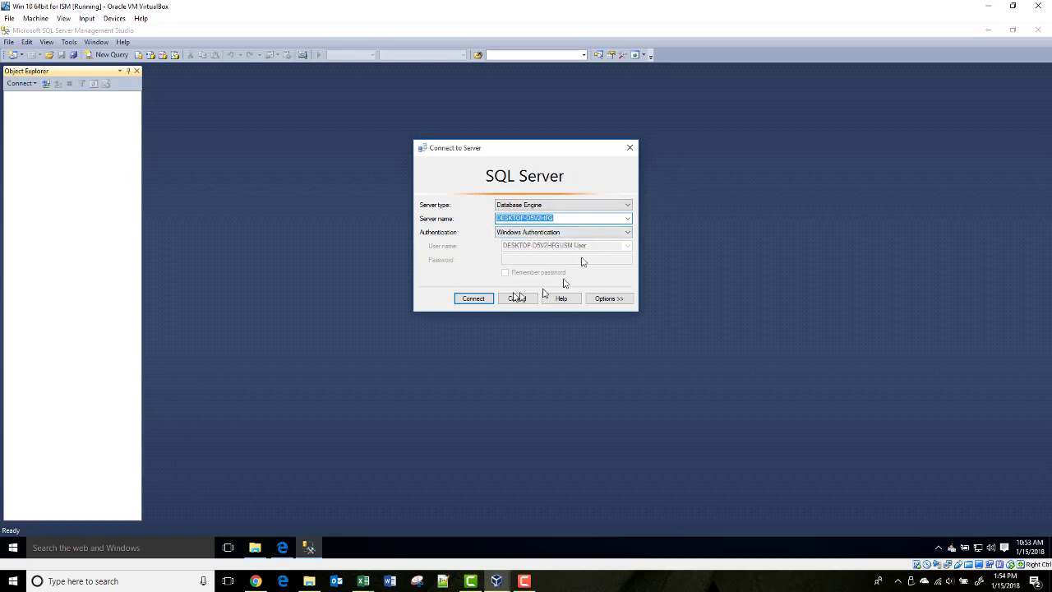
left_click(474, 299)
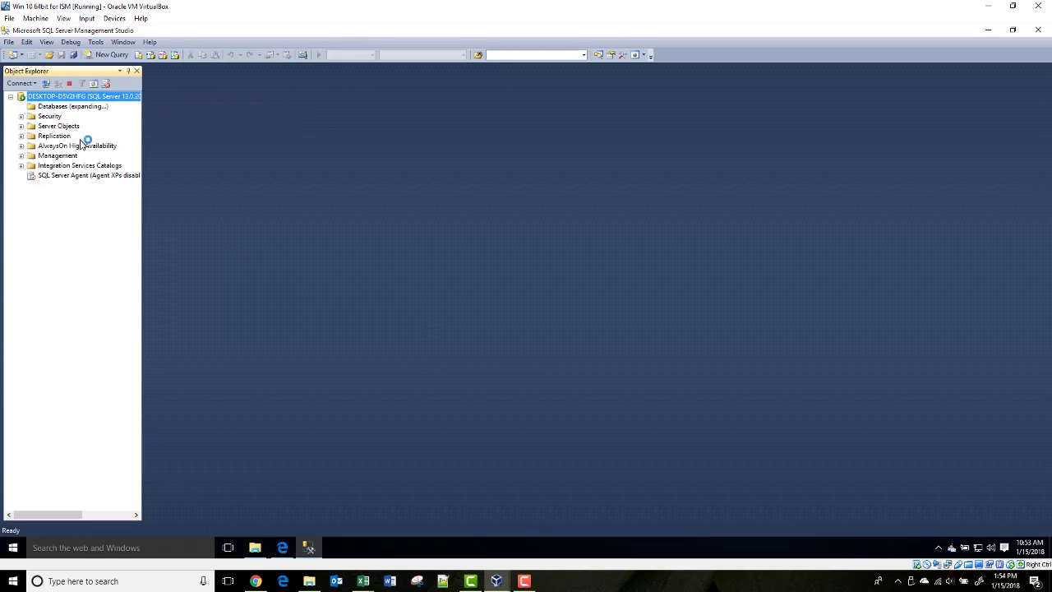
Create a new database named DeleteMeIfFound on the connected server with the default owner and file settings
left_click(52, 107)
right_click(53, 110)
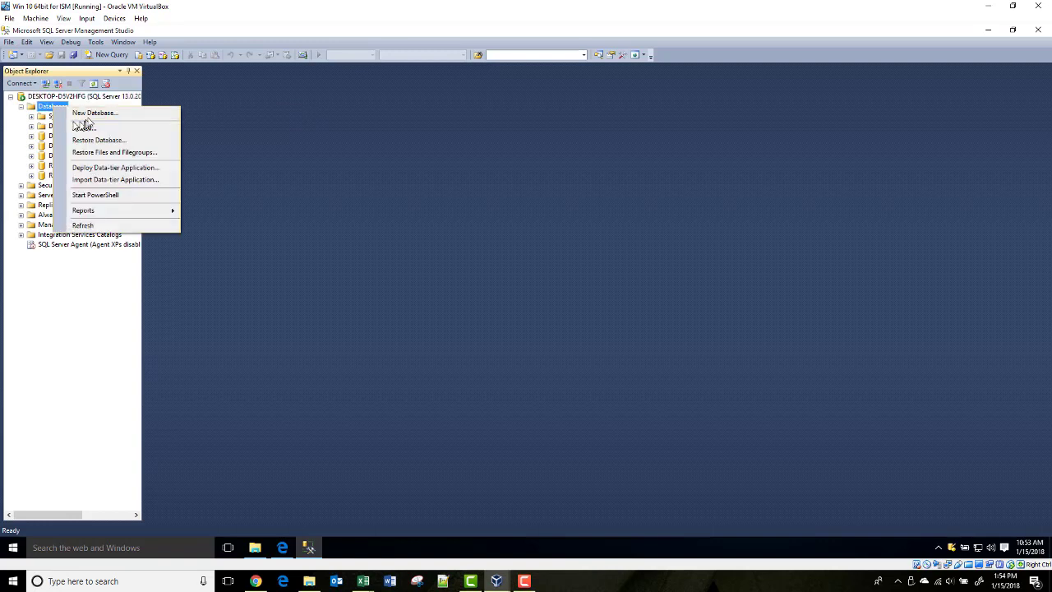
left_click(93, 116)
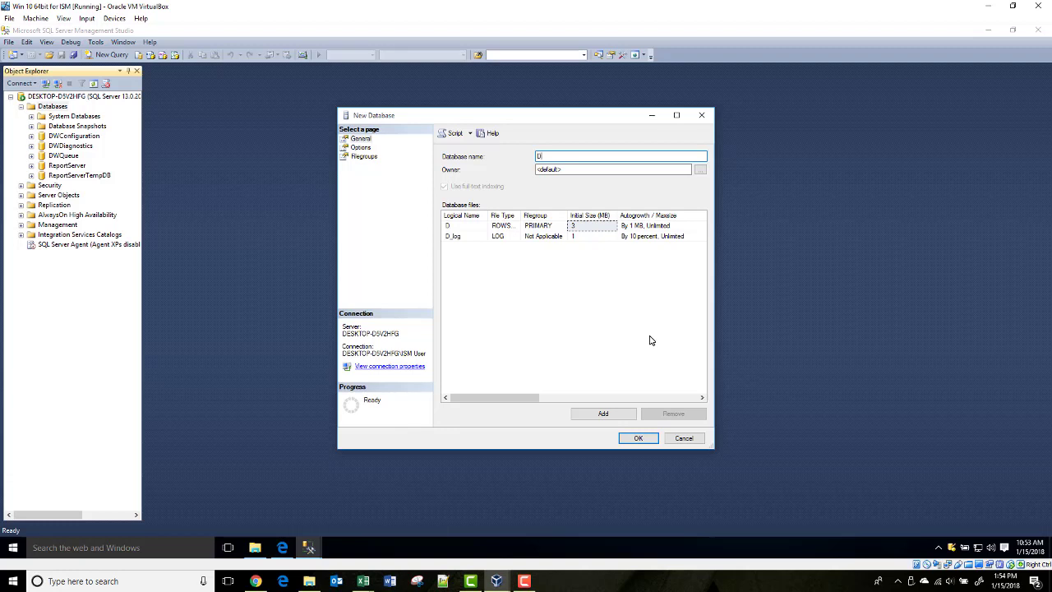
type("DeleteMeIfFound")
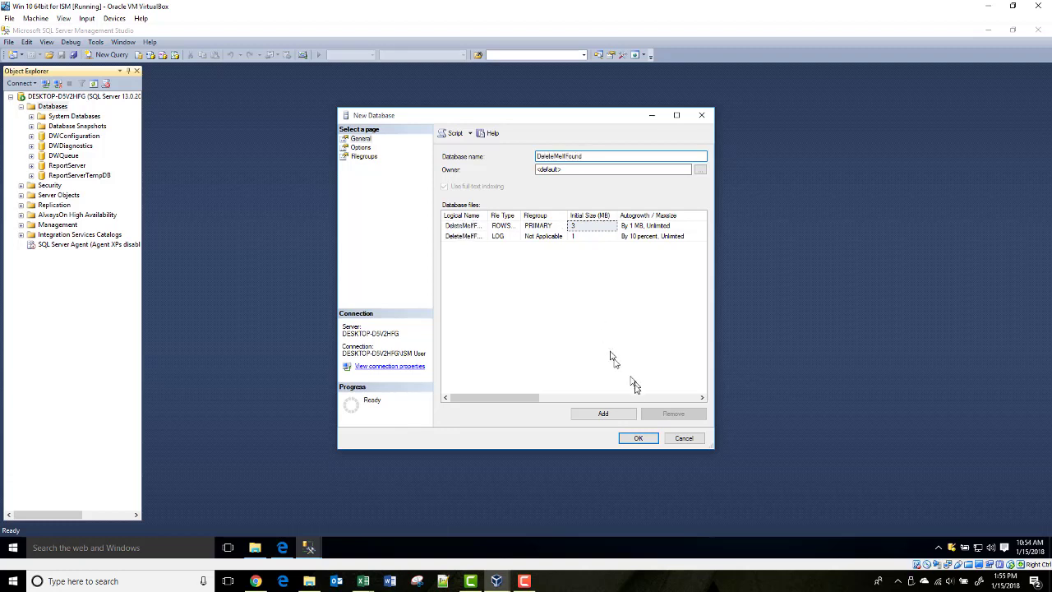
left_click(635, 437)
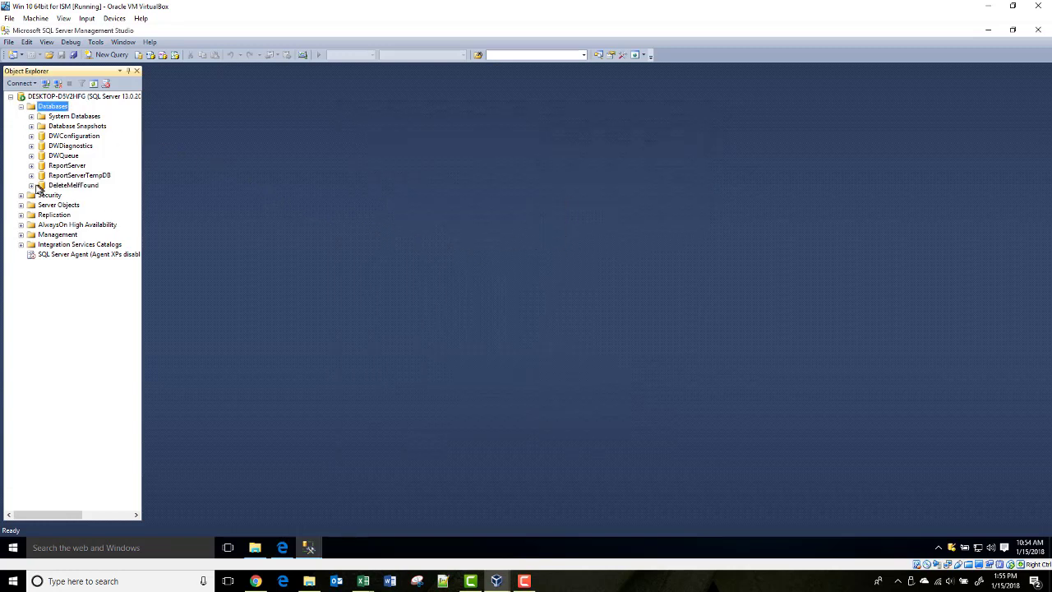
Design a new table in DeleteMeIfFound with a non-nullable int column PersonID set as the primary key
left_click(31, 185)
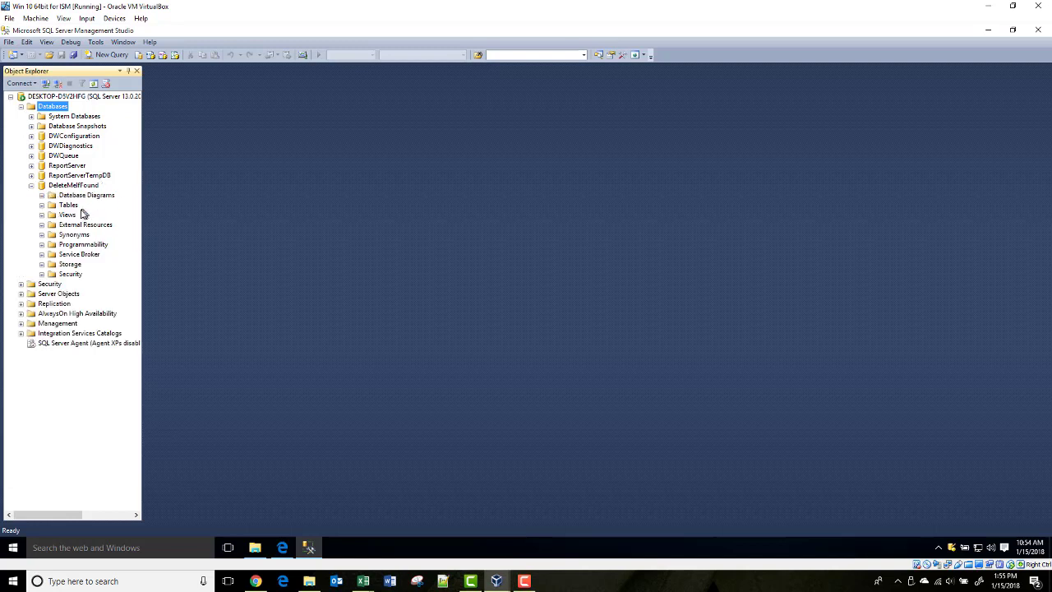
left_click(42, 205)
right_click(70, 205)
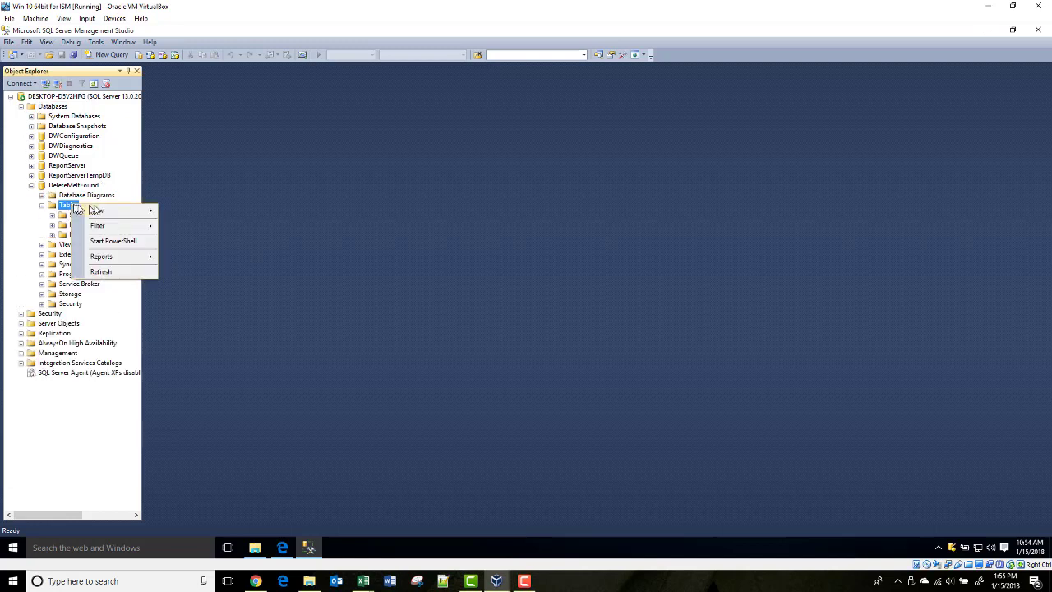
mouse_move(97, 212)
left_click(189, 212)
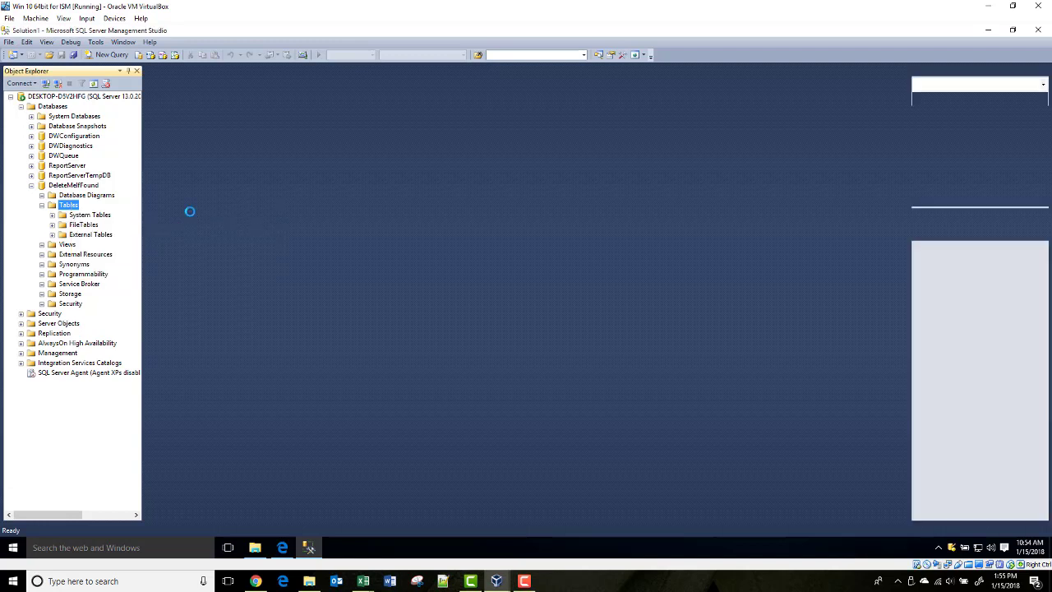
type("PersonID")
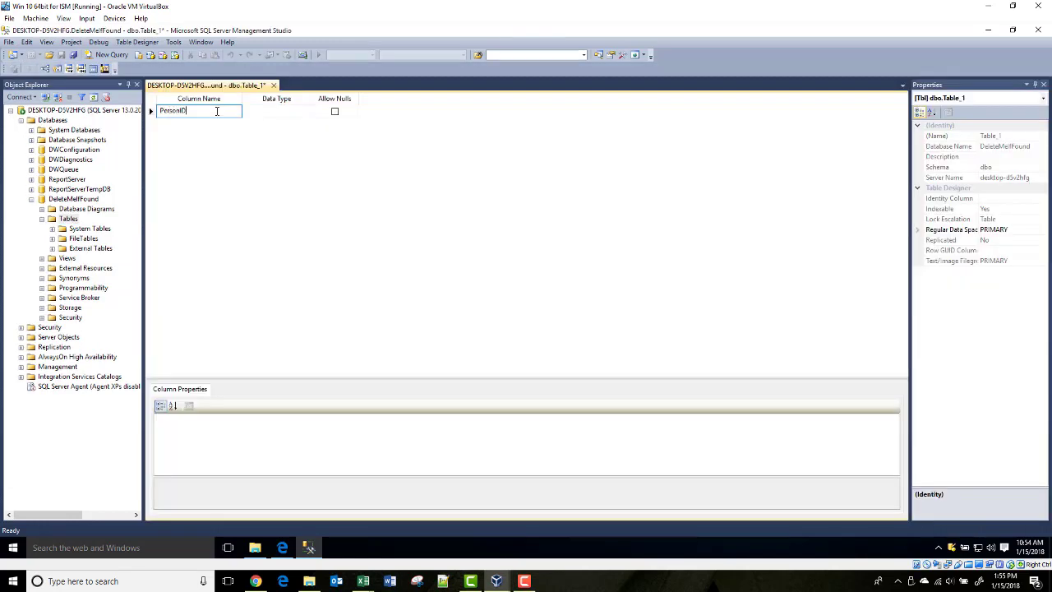
key("Tab")
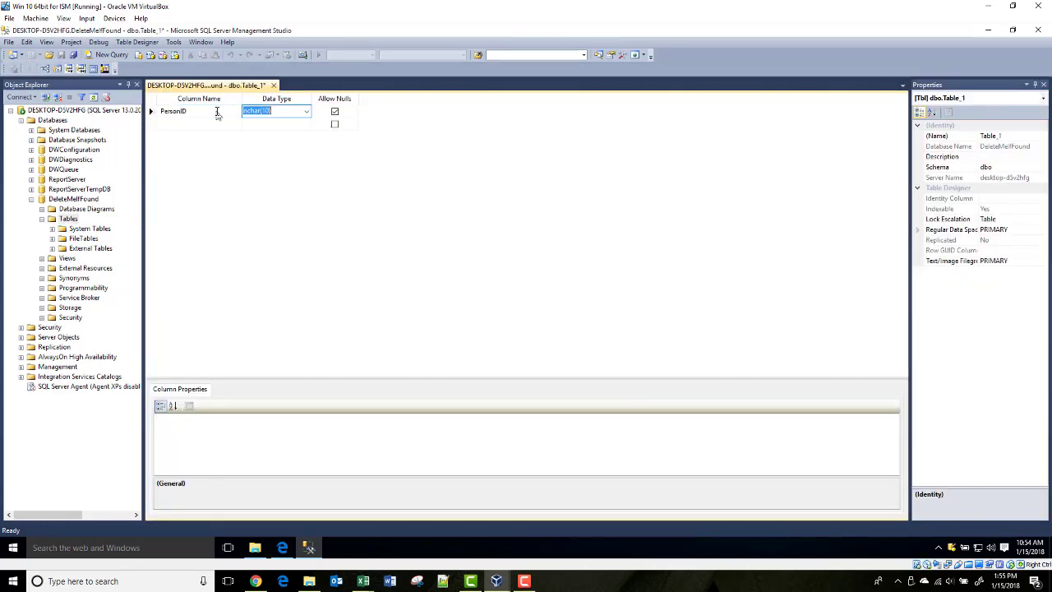
type("int")
key("Tab")
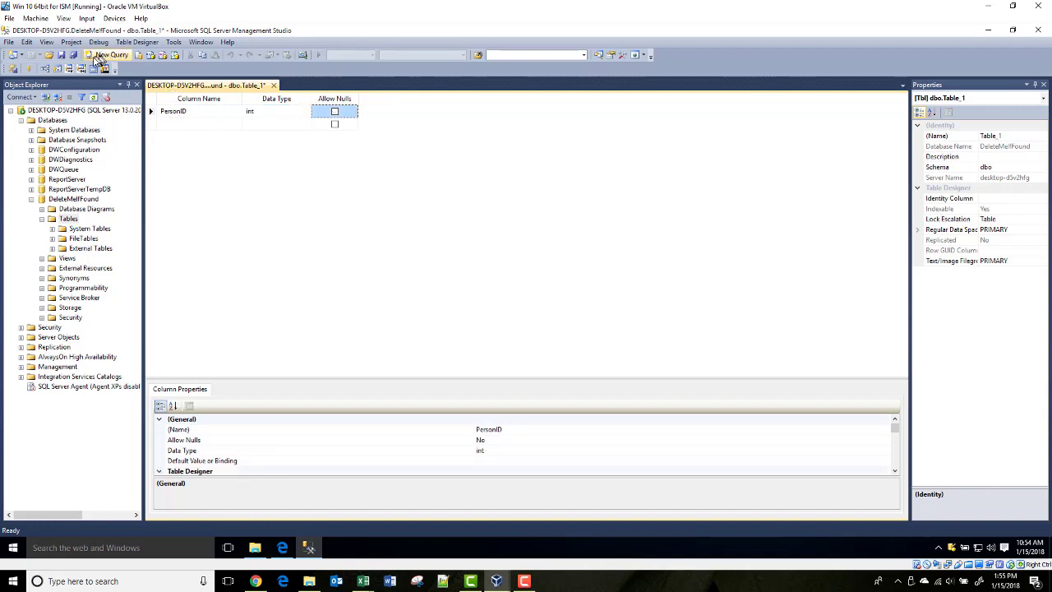
left_click(28, 69)
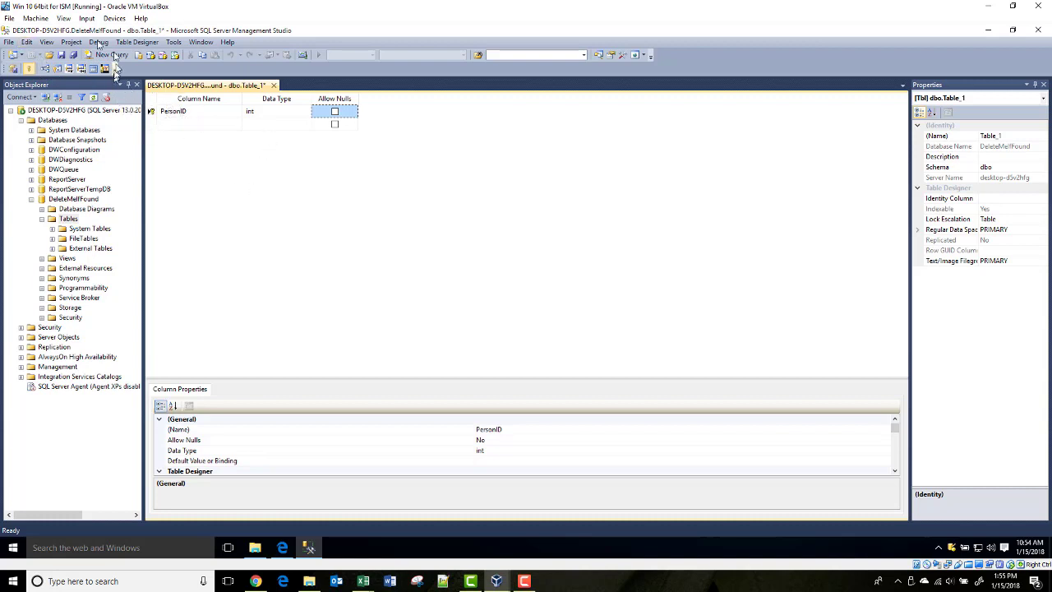
Save the new table as Person, refresh the database's table list, and close the table designer
left_click(73, 56)
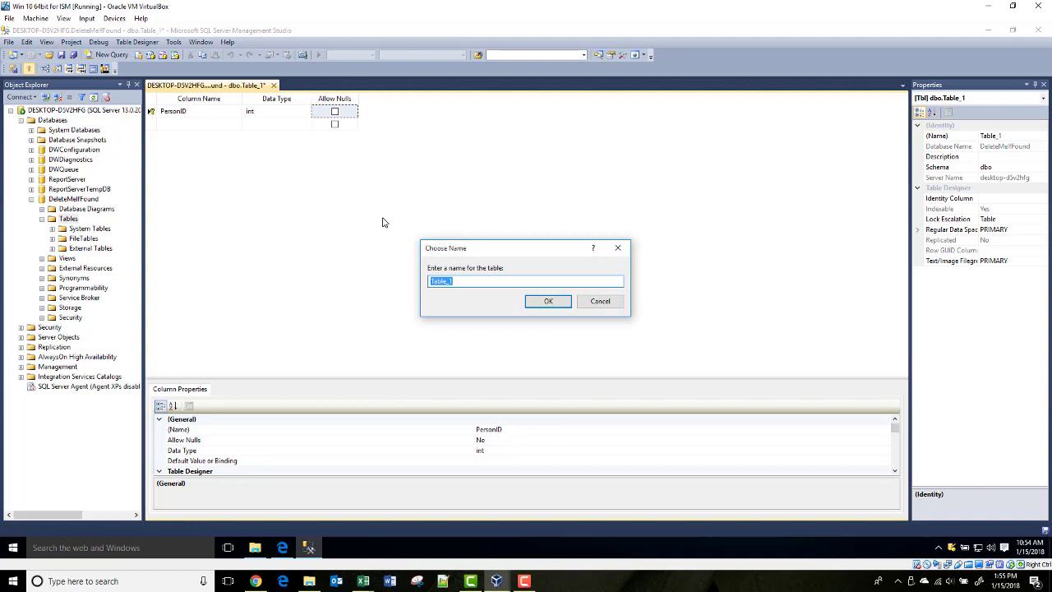
type("Person")
left_click(549, 301)
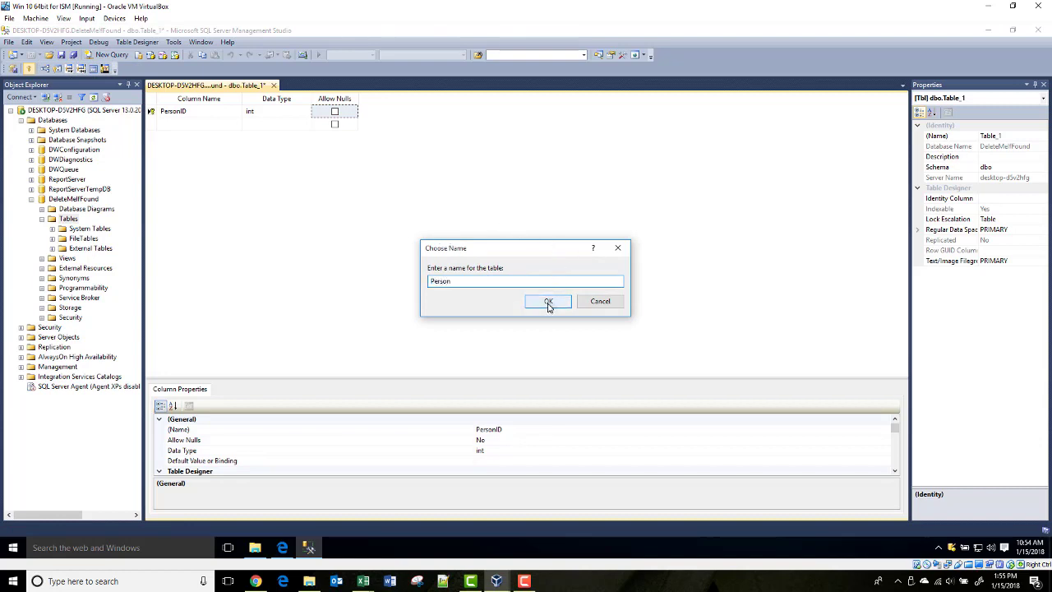
right_click(70, 220)
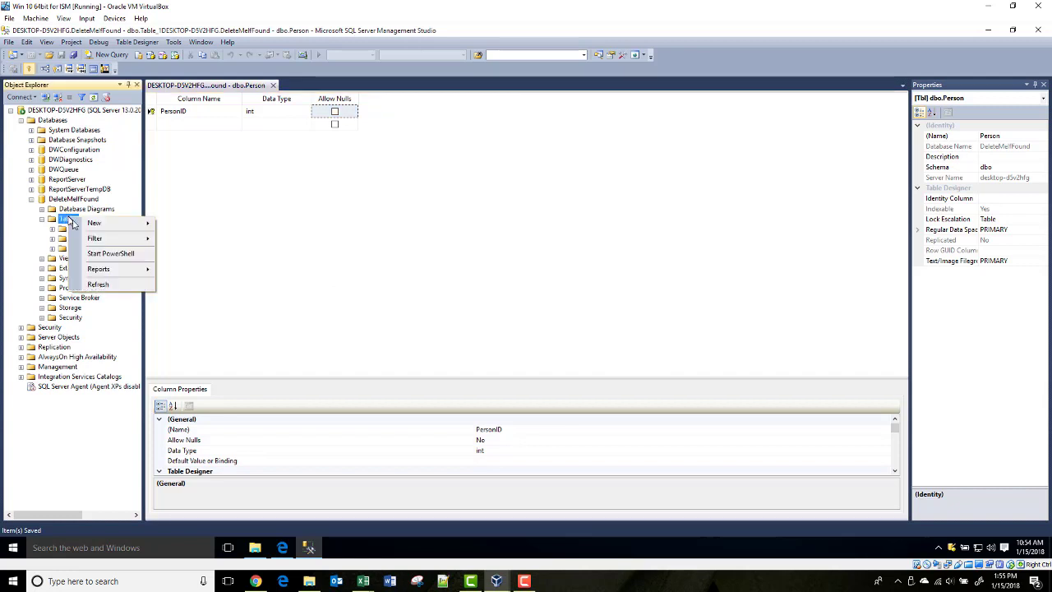
left_click(99, 284)
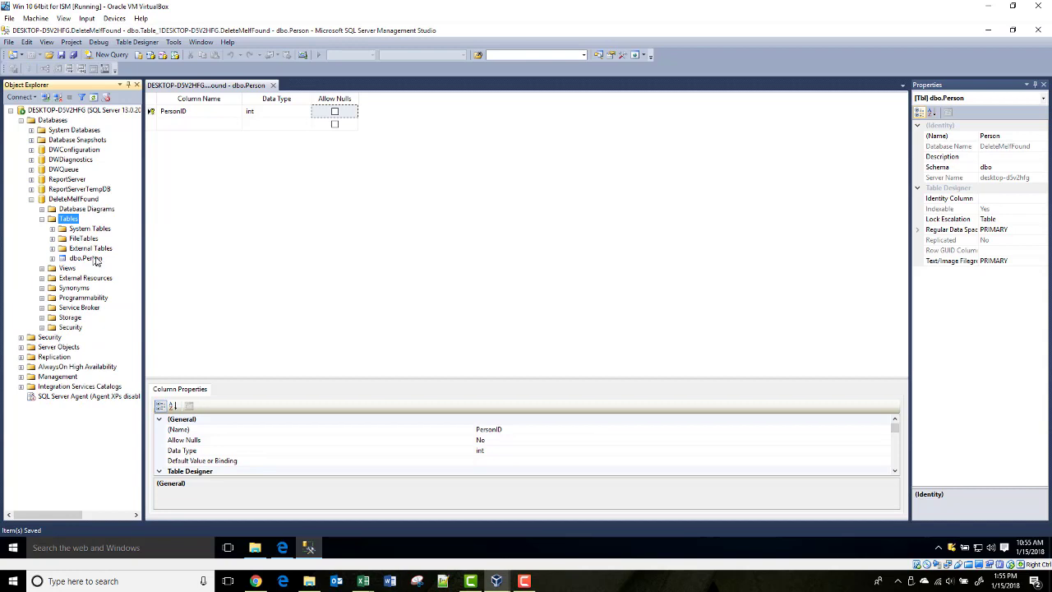
left_click(273, 86)
Open the dbo.Person table for row editing and enter 1 as the PersonID of the first row
right_click(93, 247)
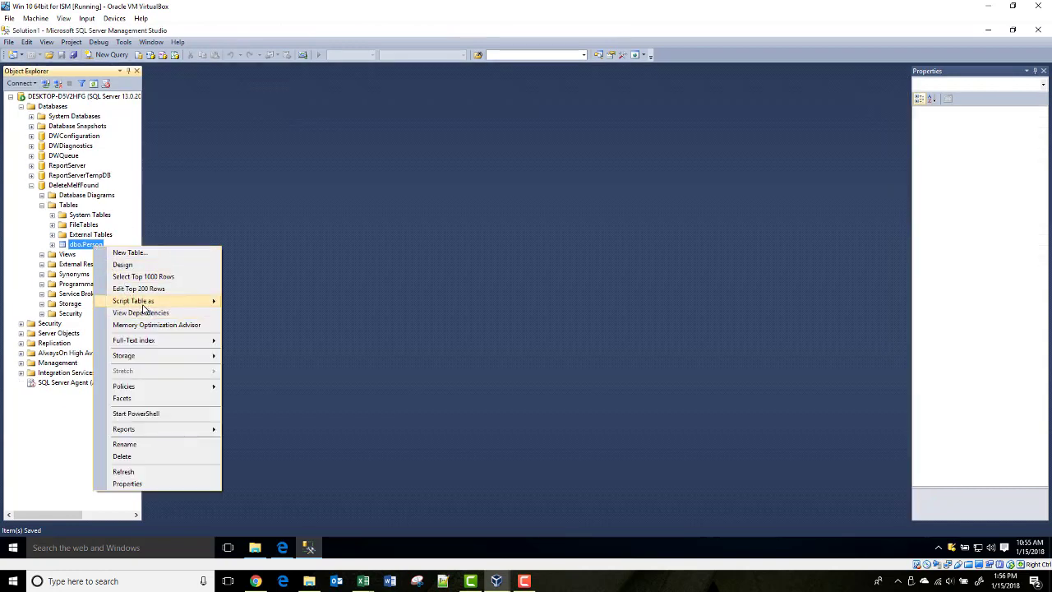
left_click(145, 290)
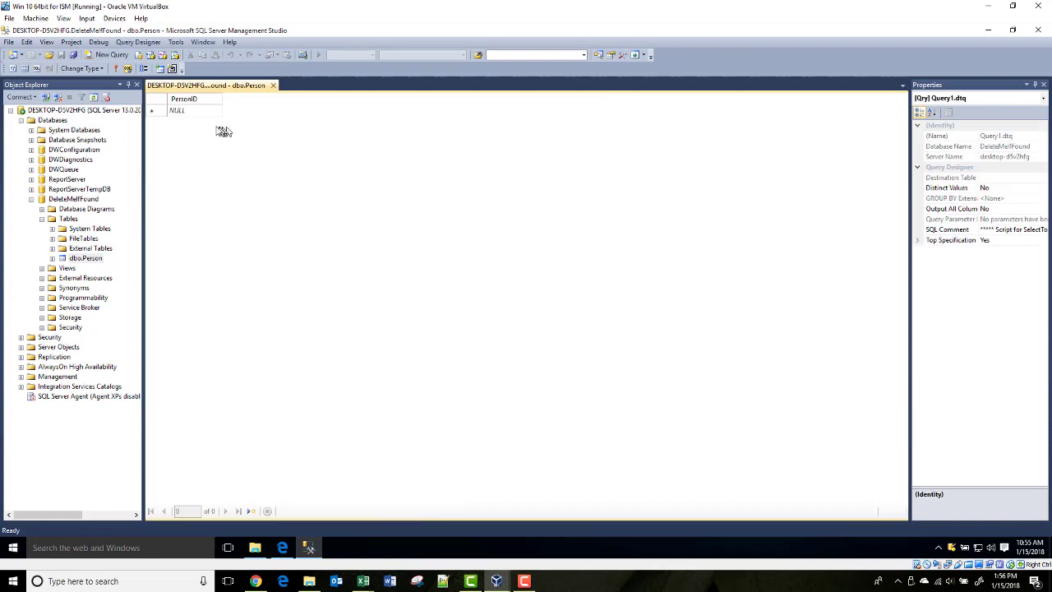
left_click(198, 112)
type("1")
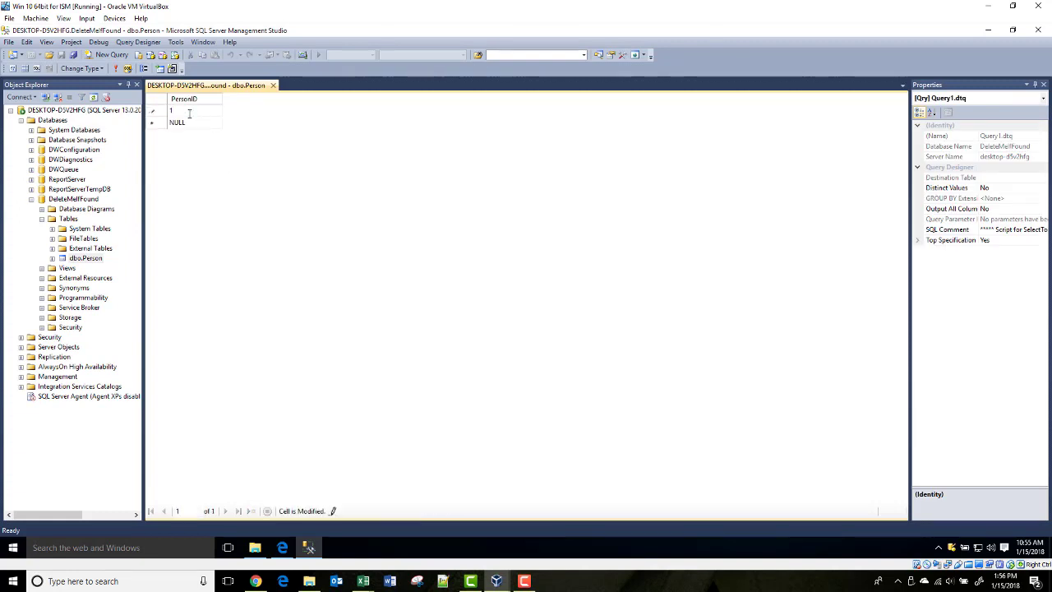
Commit the first row of the dbo.Person table and minimize SQL Server Management Studio to show the virtual machine's desktop
key("Return")
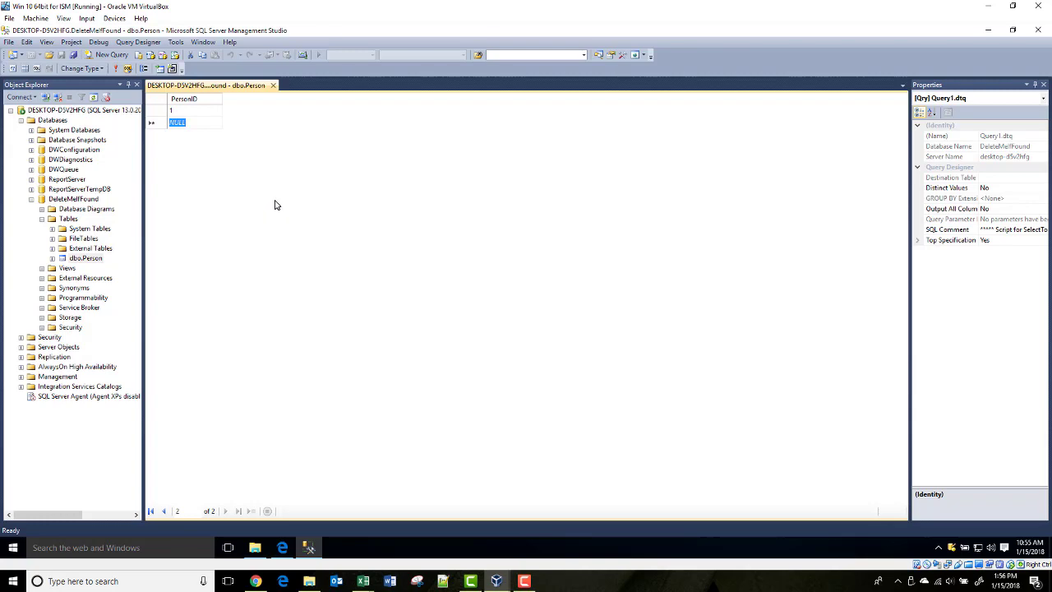
left_click(988, 30)
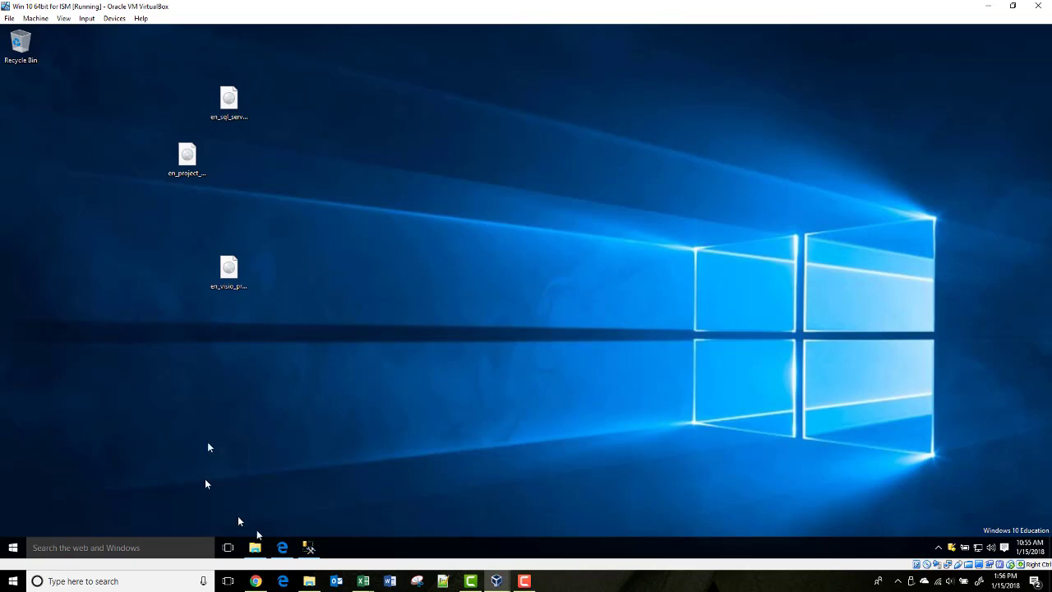
Check the free space on Local Disk (C:) in a new File Explorer window of the virtual machine and close that window
mouse_move(255, 550)
right_click(254, 545)
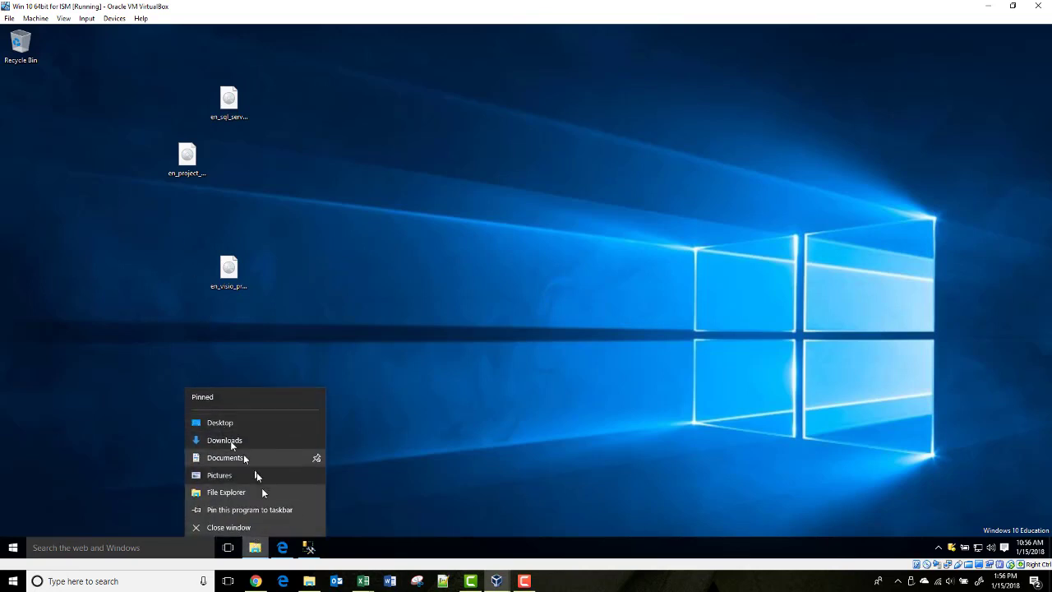
left_click(244, 492)
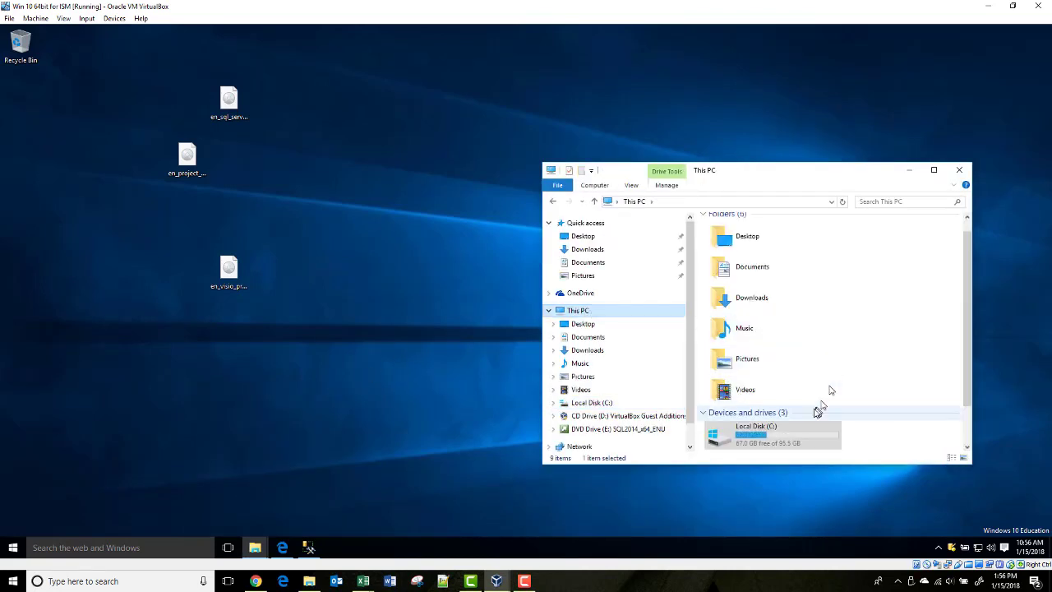
scroll(789, 370, "down", 2)
left_click(753, 386)
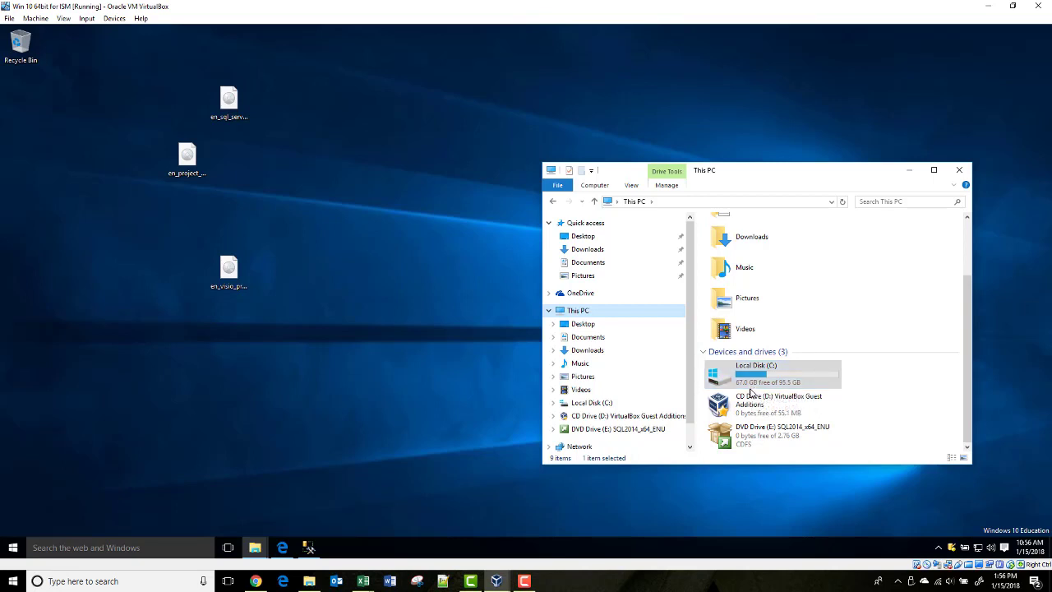
left_click(959, 170)
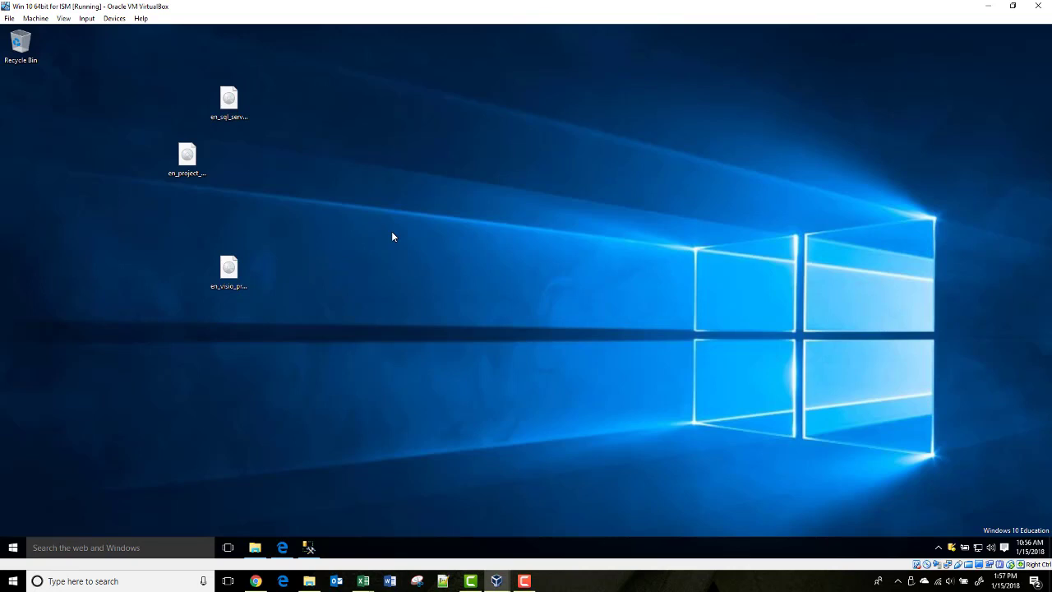